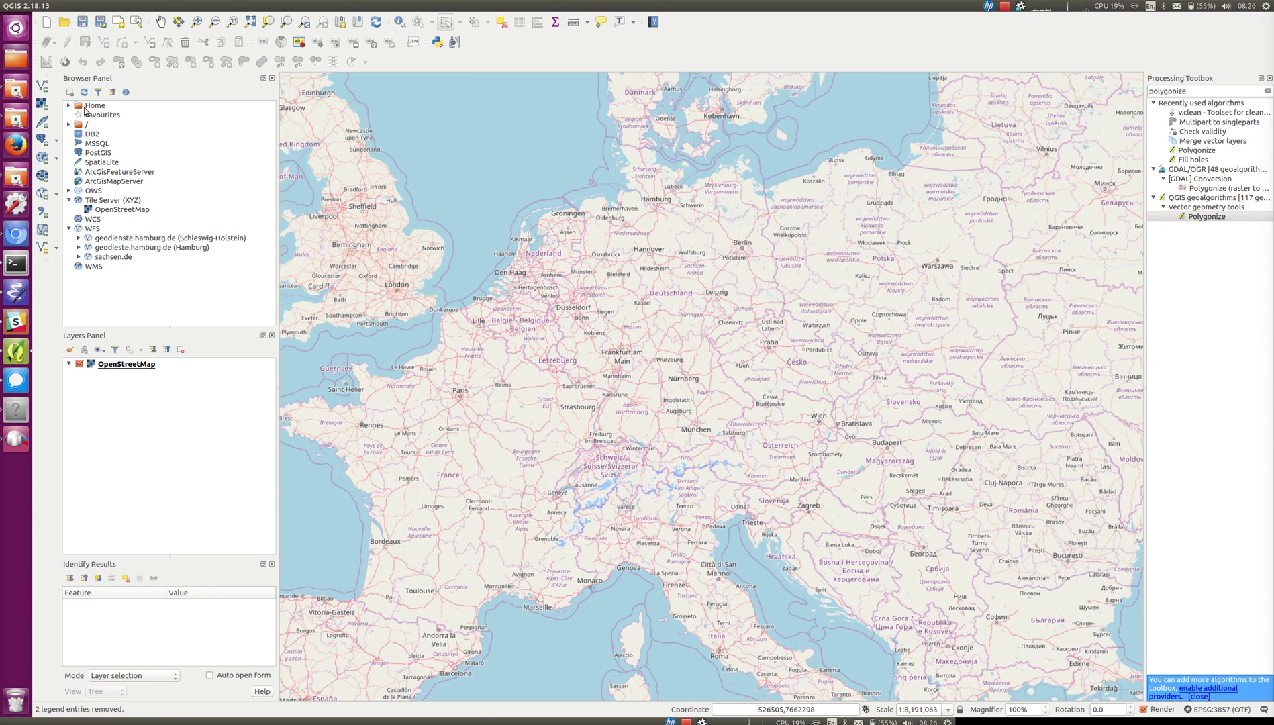
- Add the vector layer oberbayern_stimmkreise2013_grenzen.shp from the source-shapefiles folder and zoom the map to its extent
{"action": "left_click", "coordinate": [43, 87]}
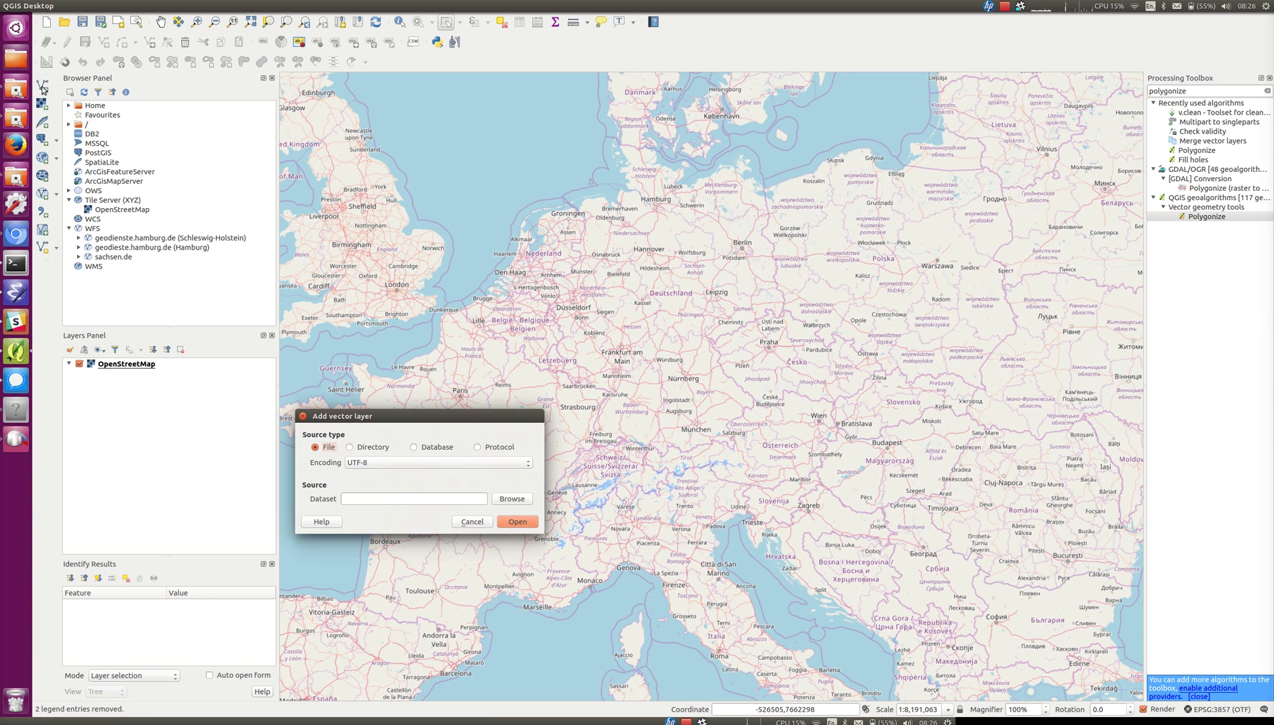
{"action": "left_click", "coordinate": [512, 499]}
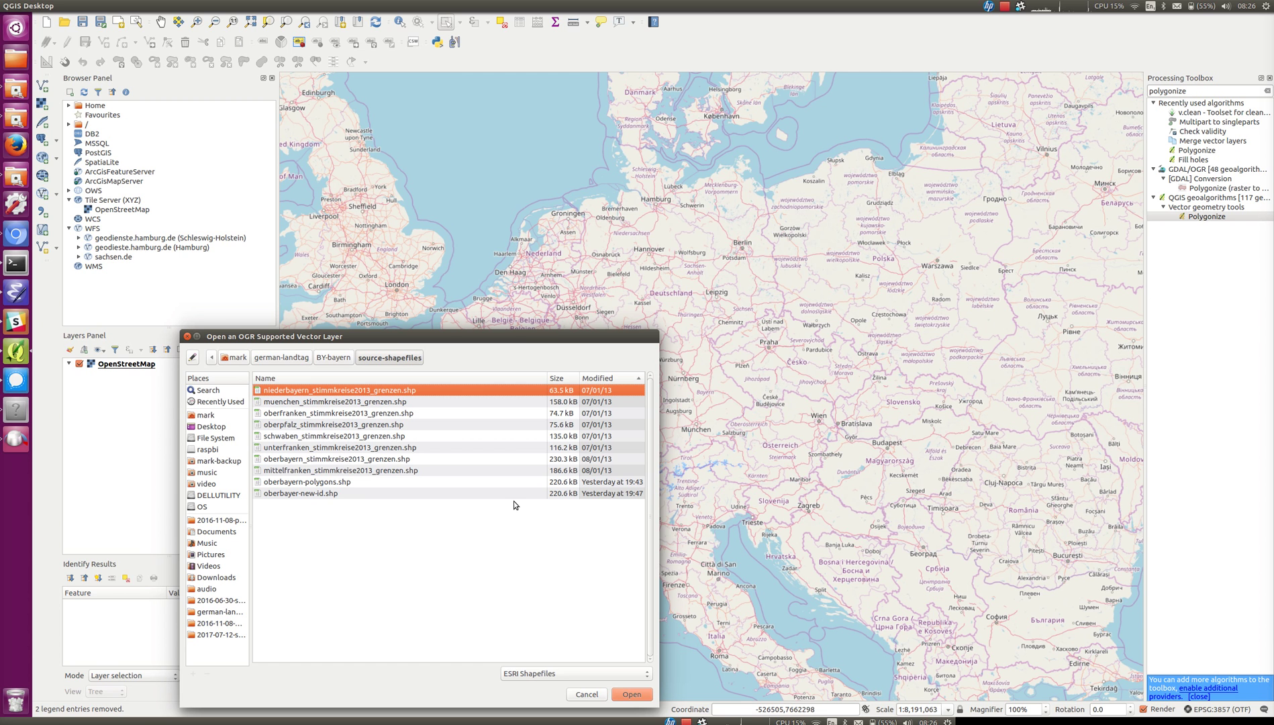
{"action": "left_click", "coordinate": [348, 460]}
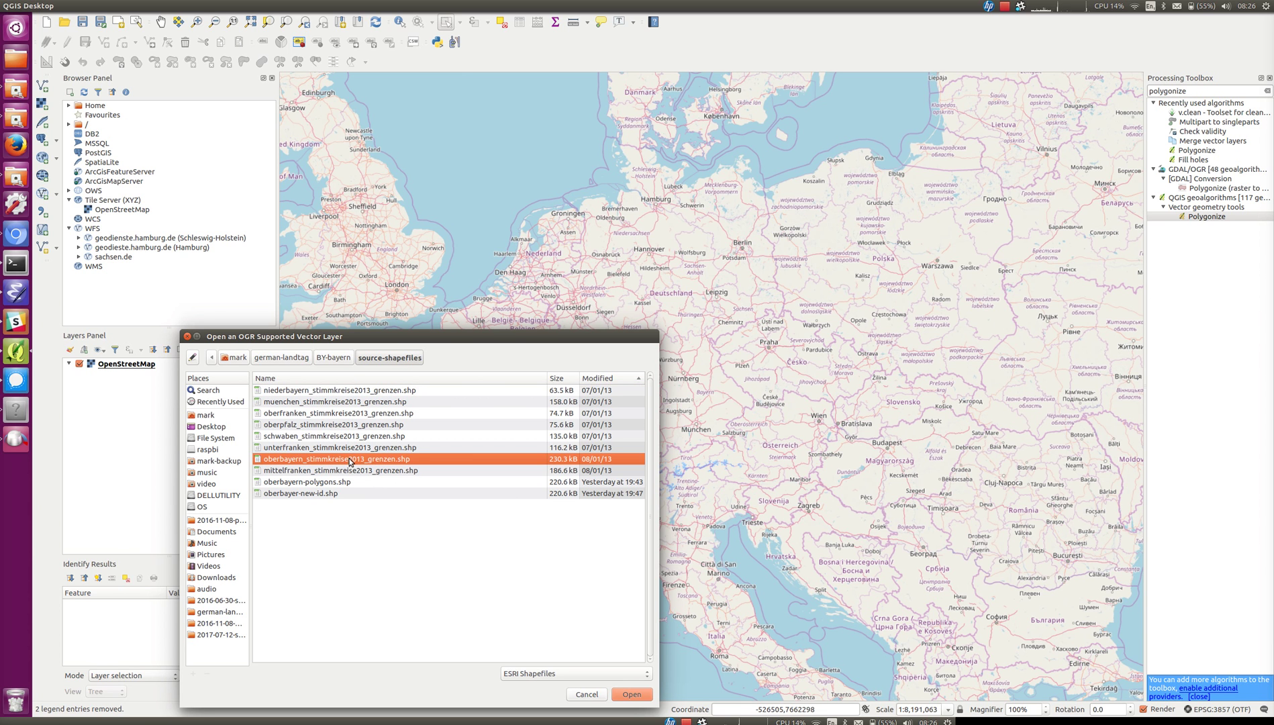
{"action": "left_click", "coordinate": [633, 694]}
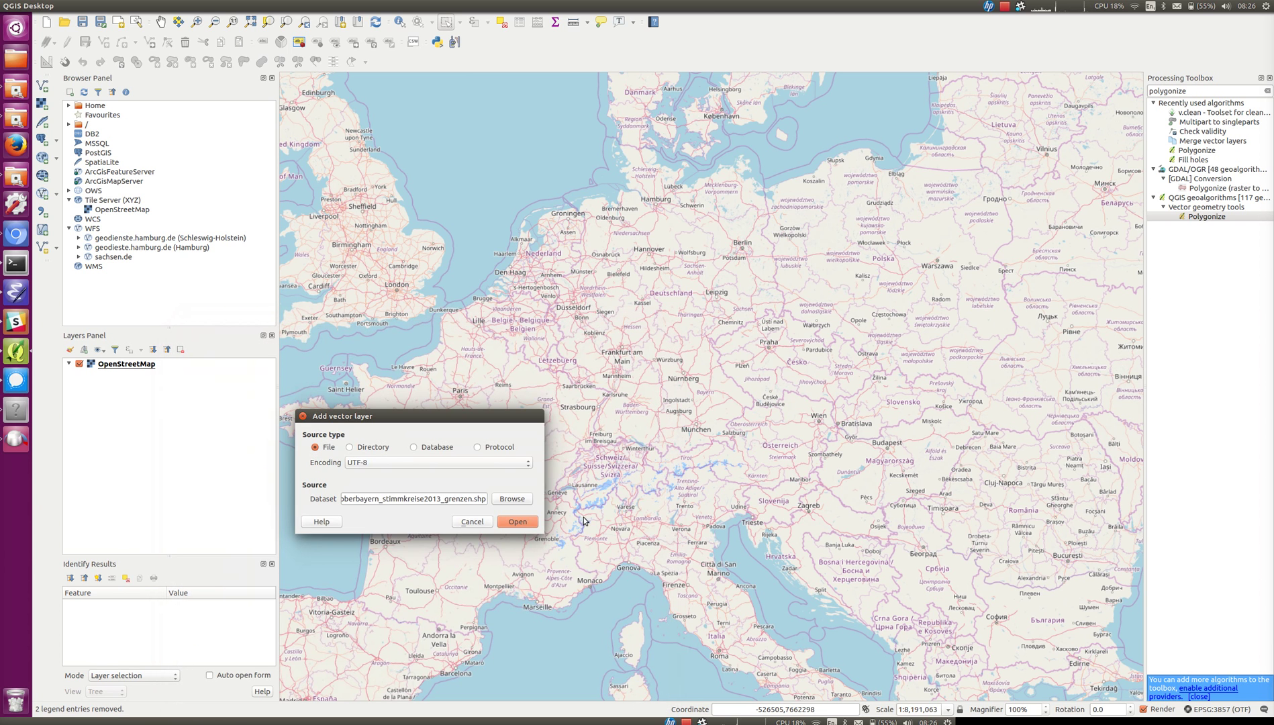
{"action": "left_click", "coordinate": [523, 524]}
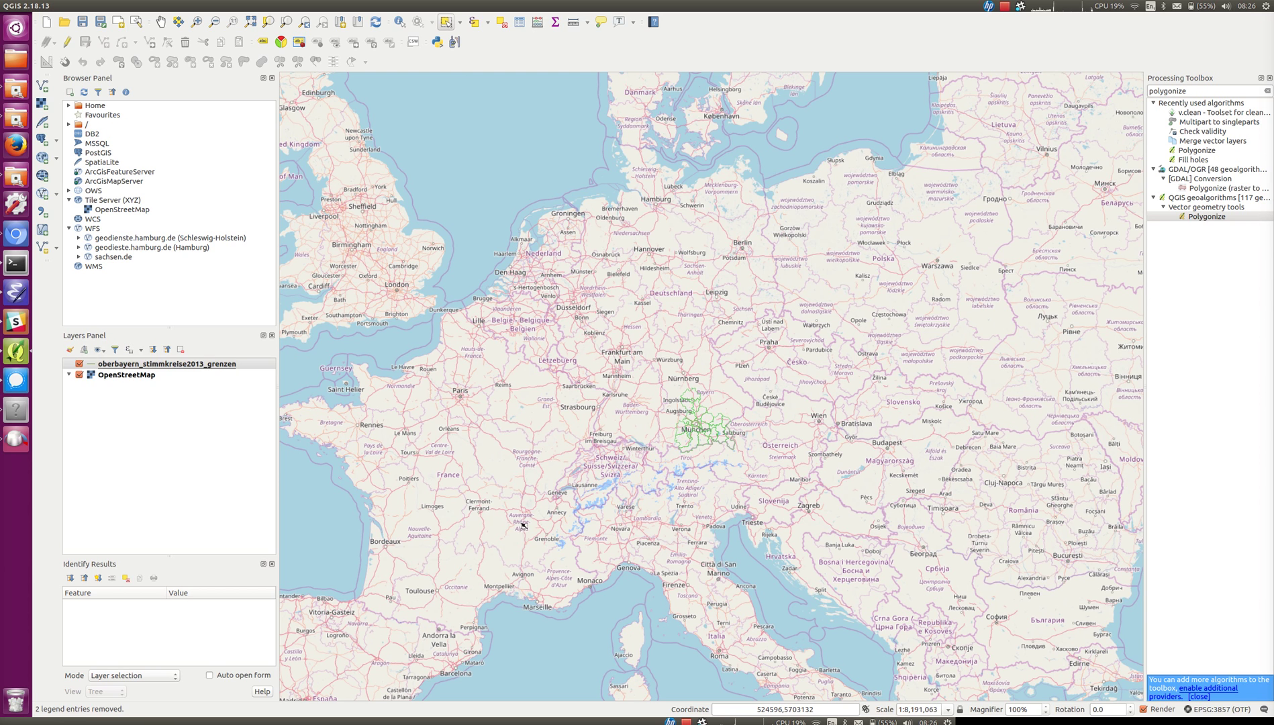
{"action": "right_click", "coordinate": [148, 366]}
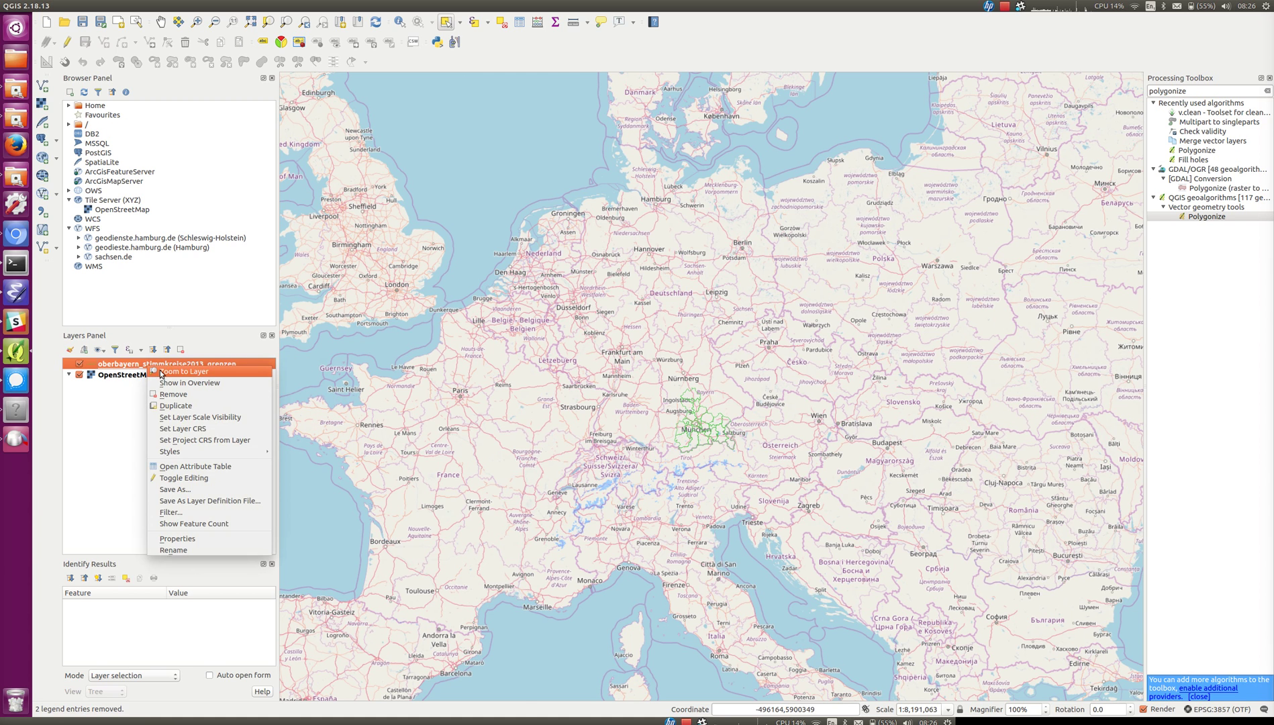
{"action": "left_click", "coordinate": [169, 378]}
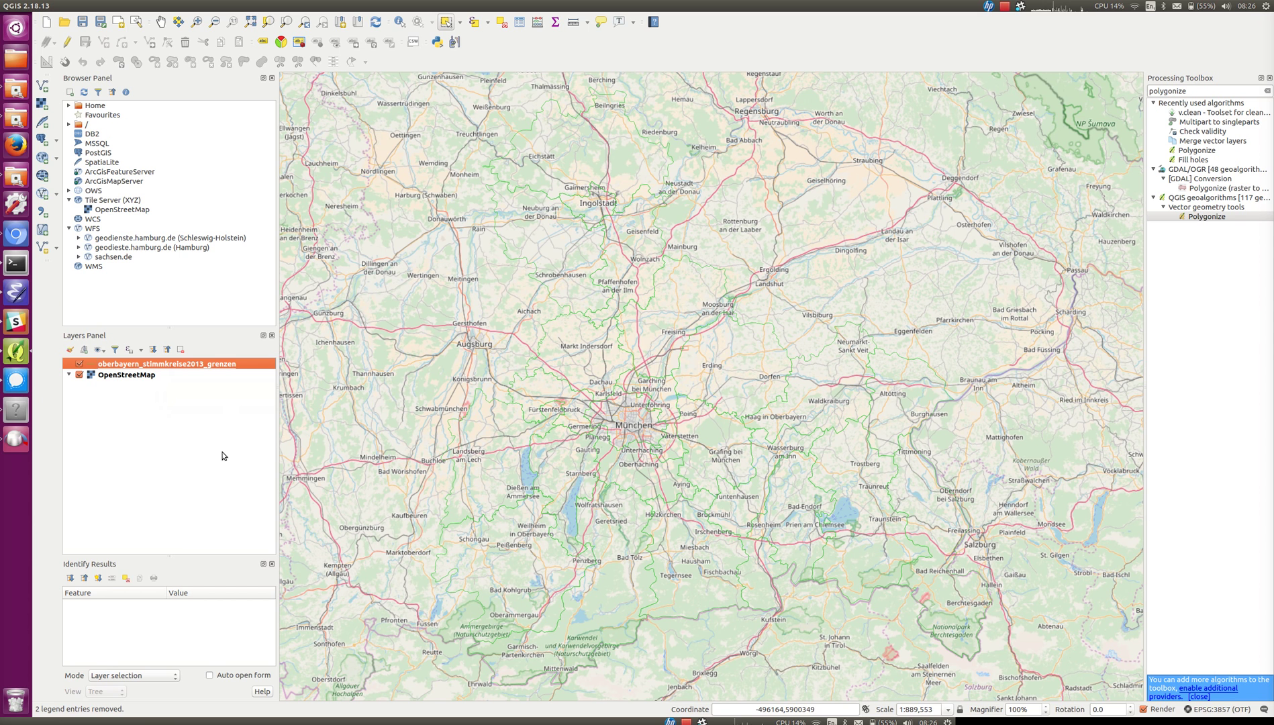
- Style the oberbayern_stimmkreise2013_grenzen lines in dark green #194718 and increase their width by three increments
{"action": "right_click", "coordinate": [167, 365]}
{"action": "left_click", "coordinate": [234, 532]}
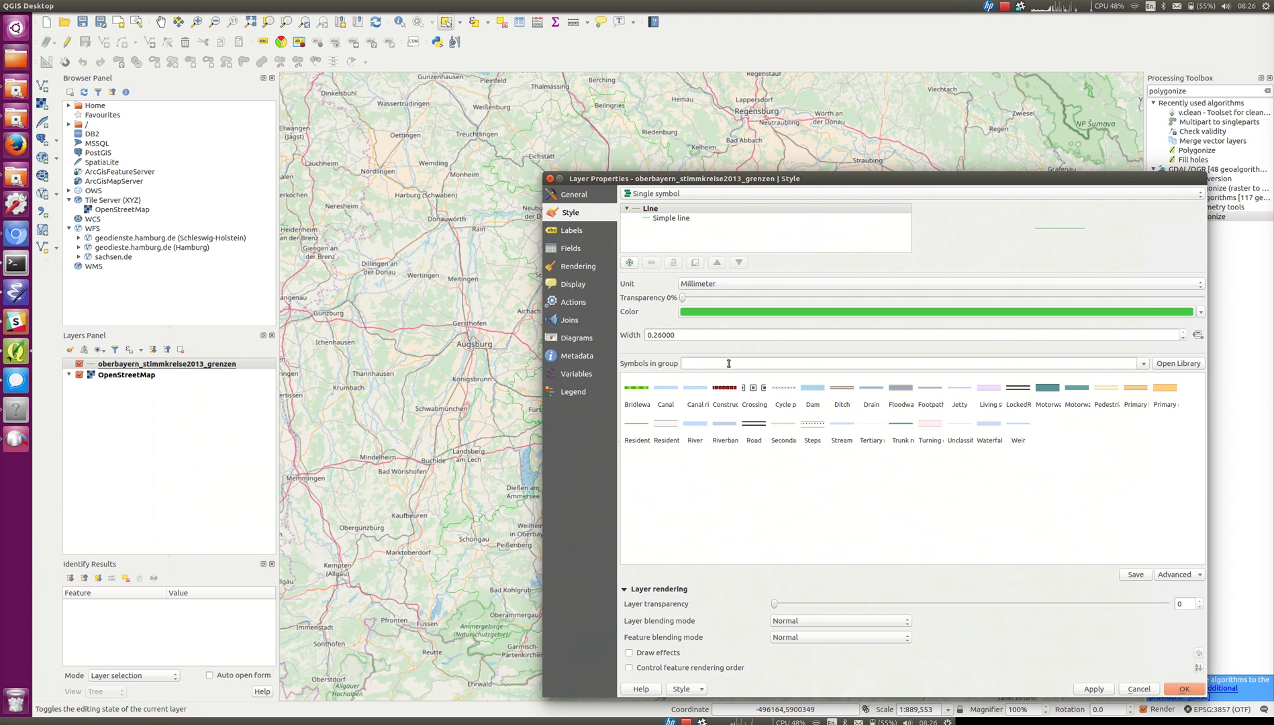
{"action": "left_click", "coordinate": [742, 310]}
{"action": "left_click_drag", "start_coordinate": [433, 484], "coordinate": [436, 505]}
{"action": "left_click", "coordinate": [604, 649]}
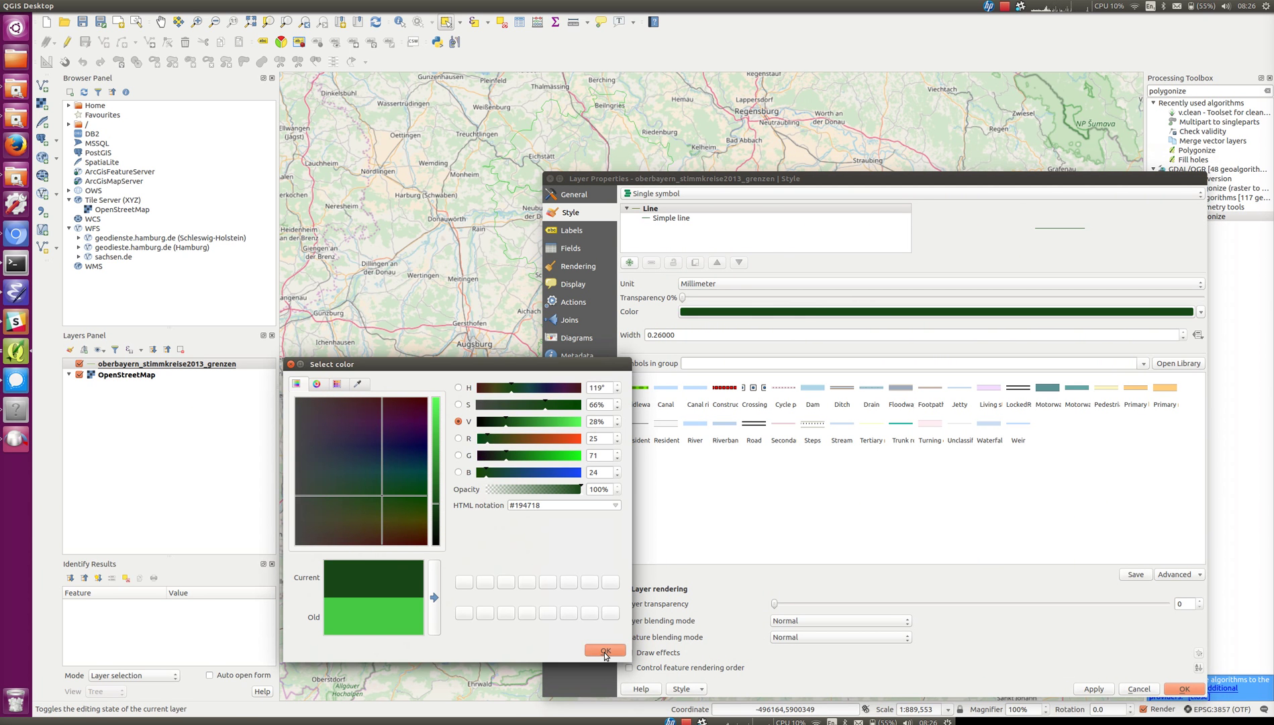
{"action": "left_click", "coordinate": [1184, 333]}
{"action": "left_click", "coordinate": [1185, 332]}
{"action": "left_click", "coordinate": [1184, 332]}
{"action": "left_click", "coordinate": [1185, 687]}
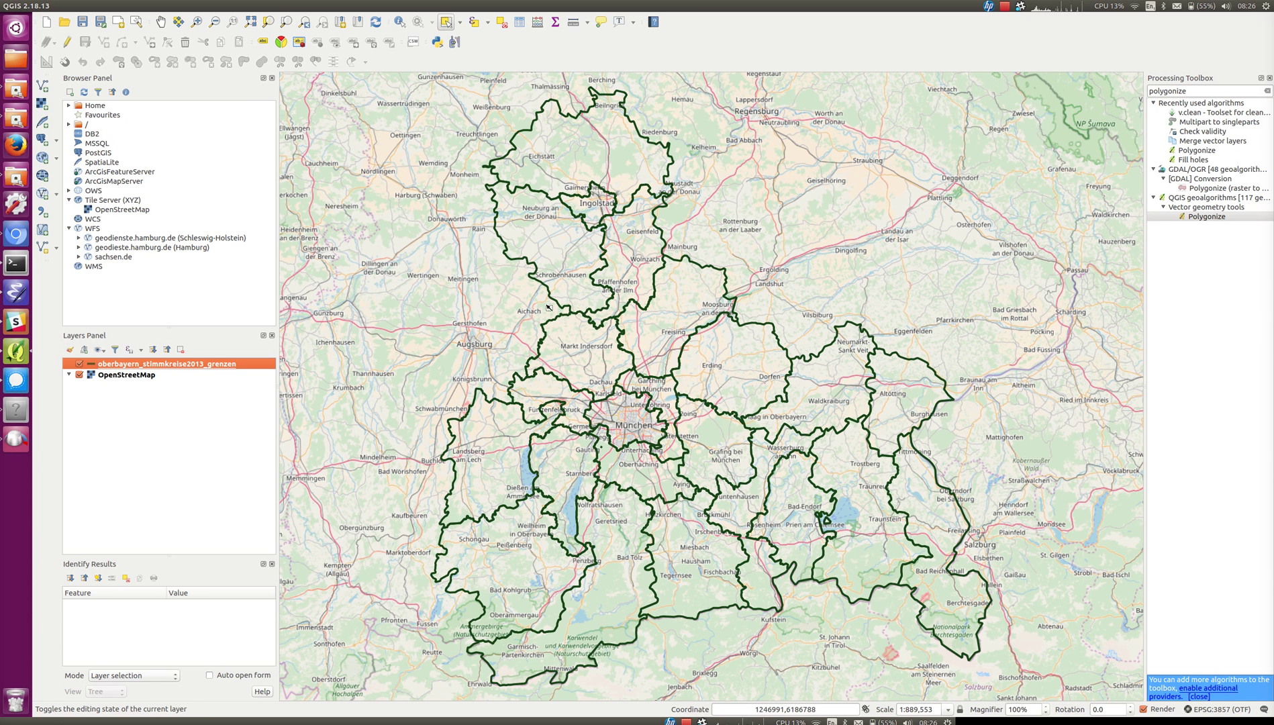
- Identify the northern constituency outlines around Neuburg, Eichstätt and Freising in the boundary layer
{"action": "left_click", "coordinate": [400, 25]}
{"action": "left_click", "coordinate": [538, 270]}
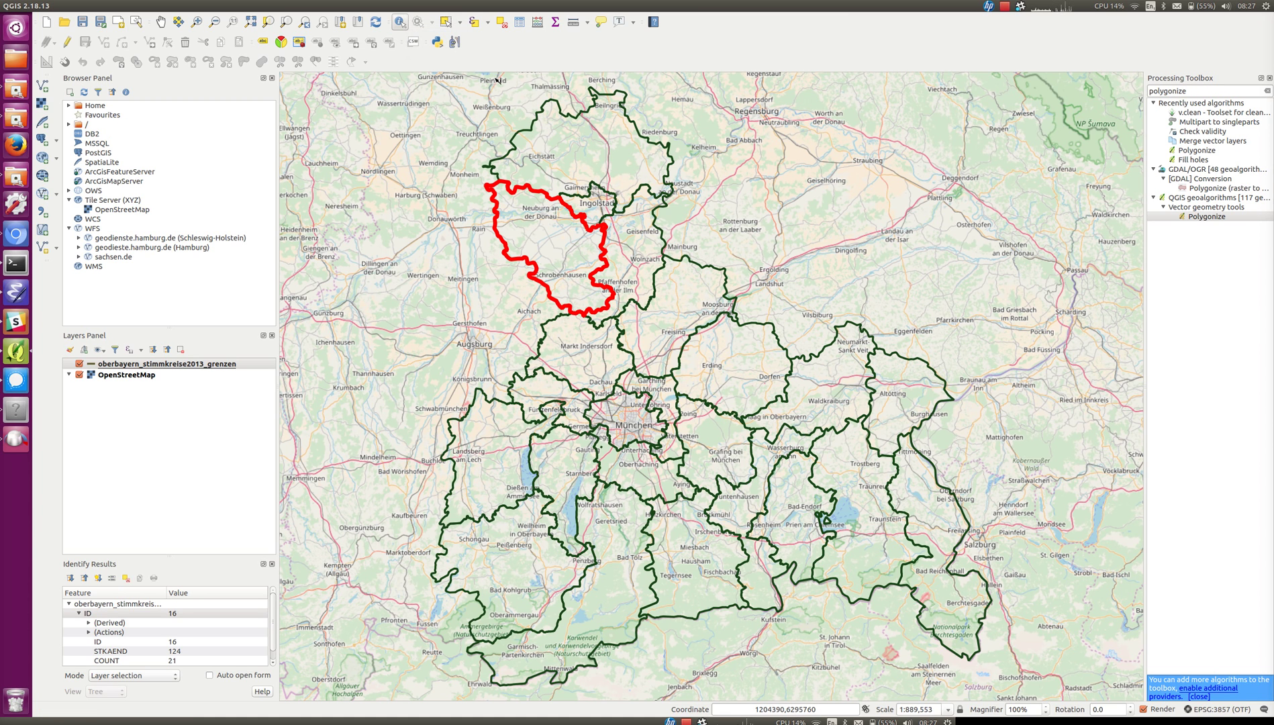
{"action": "left_click", "coordinate": [668, 148]}
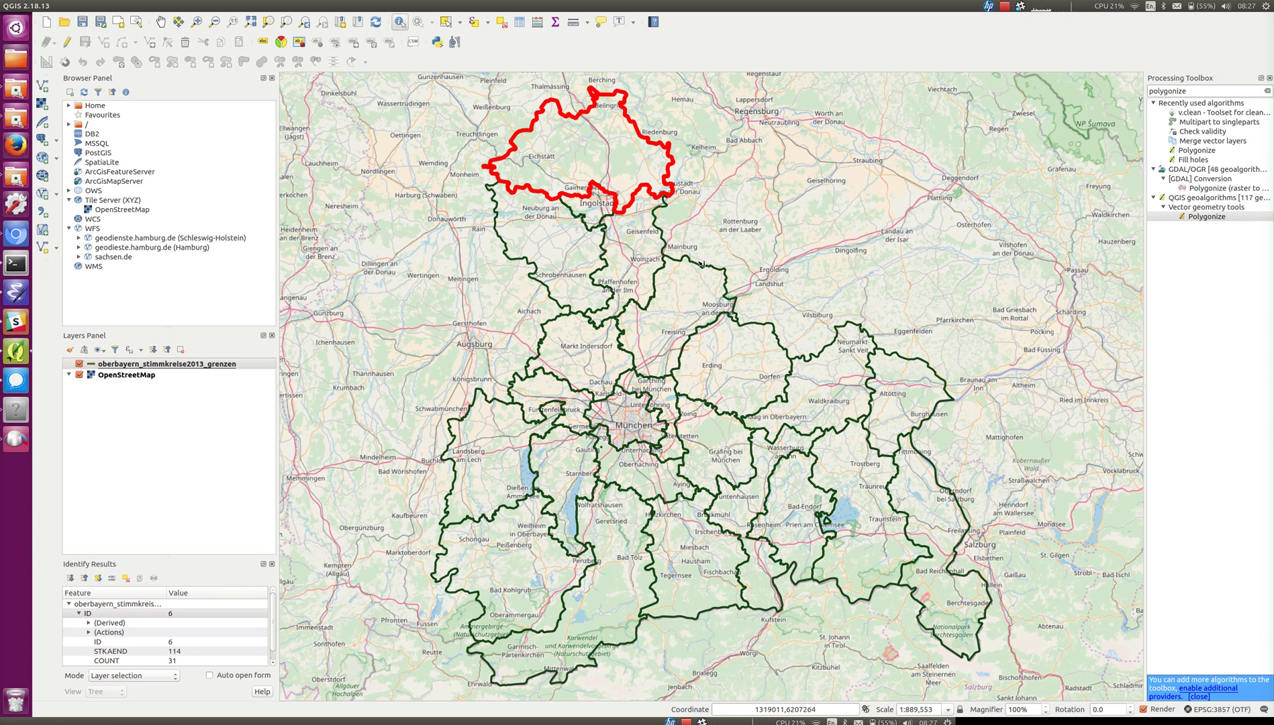
{"action": "left_click", "coordinate": [702, 266]}
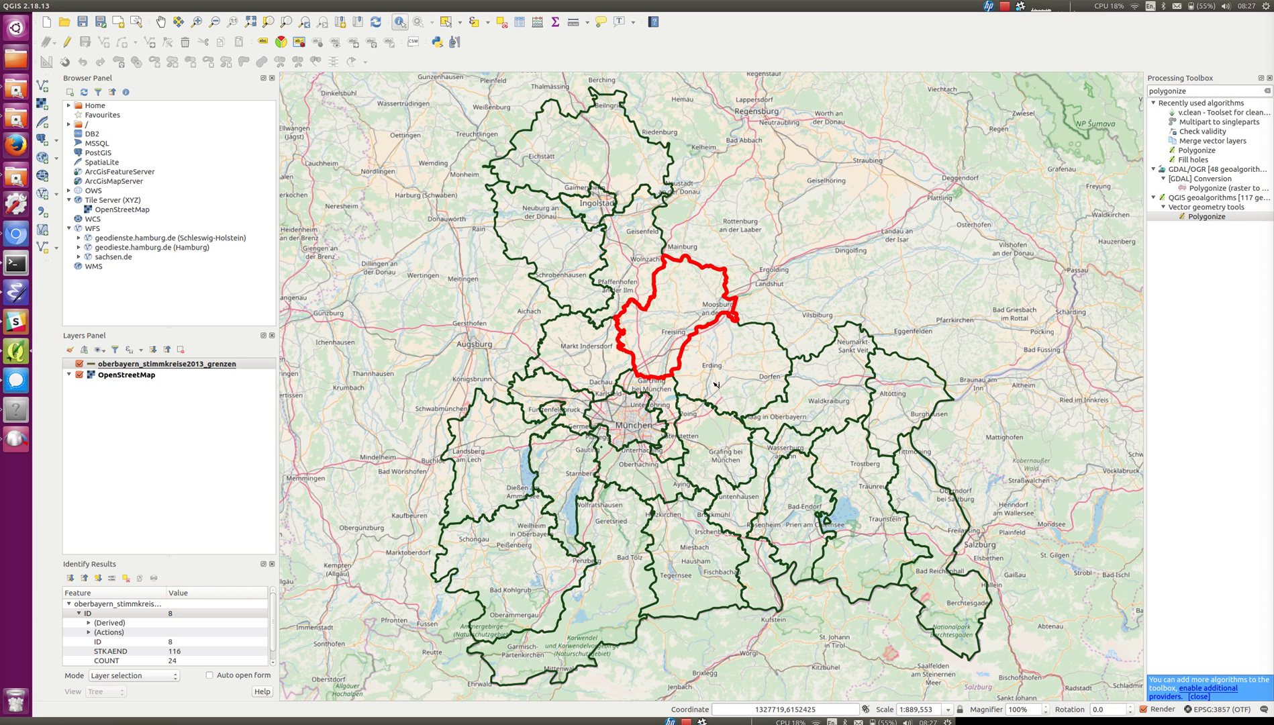
- Identify the constituency outline just south of München, choosing feature 15 among the overlapping boundary lines
{"action": "left_click", "coordinate": [667, 440]}
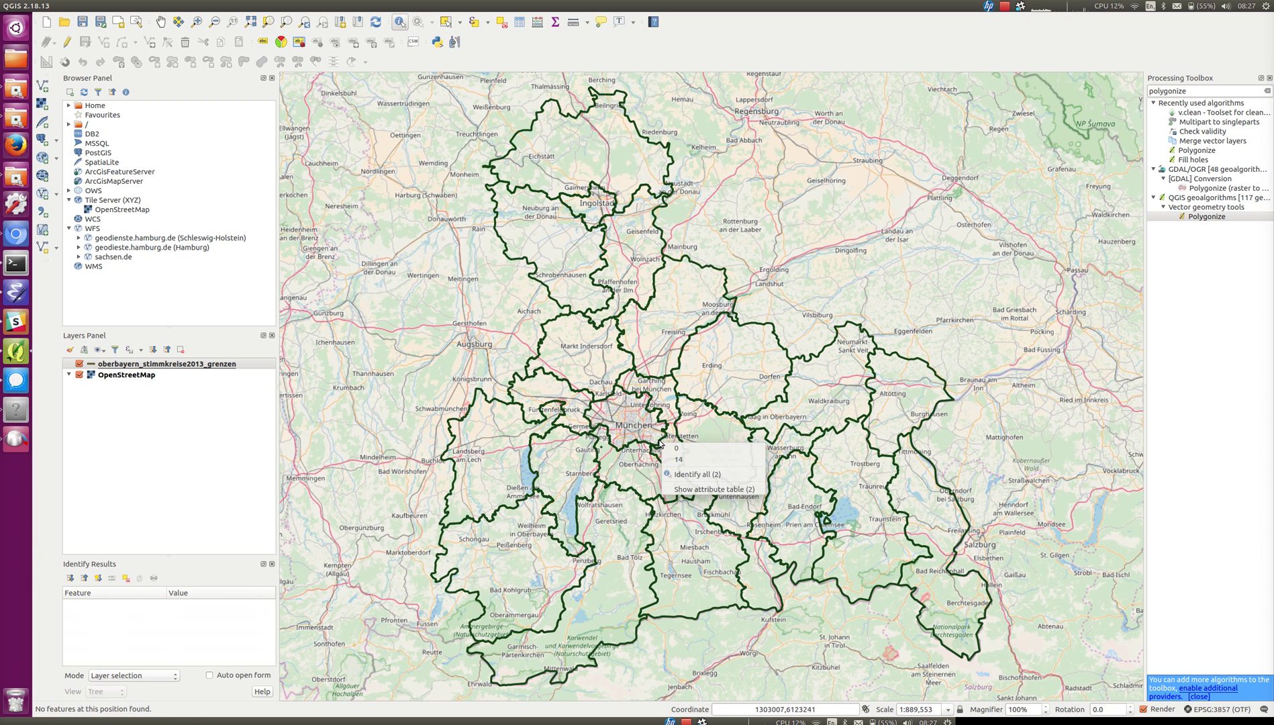
{"action": "left_click", "coordinate": [637, 444]}
{"action": "left_click", "coordinate": [633, 443]}
{"action": "left_click", "coordinate": [630, 445]}
{"action": "left_click", "coordinate": [635, 448]}
{"action": "left_click", "coordinate": [646, 455]}
{"action": "left_click", "coordinate": [655, 459]}
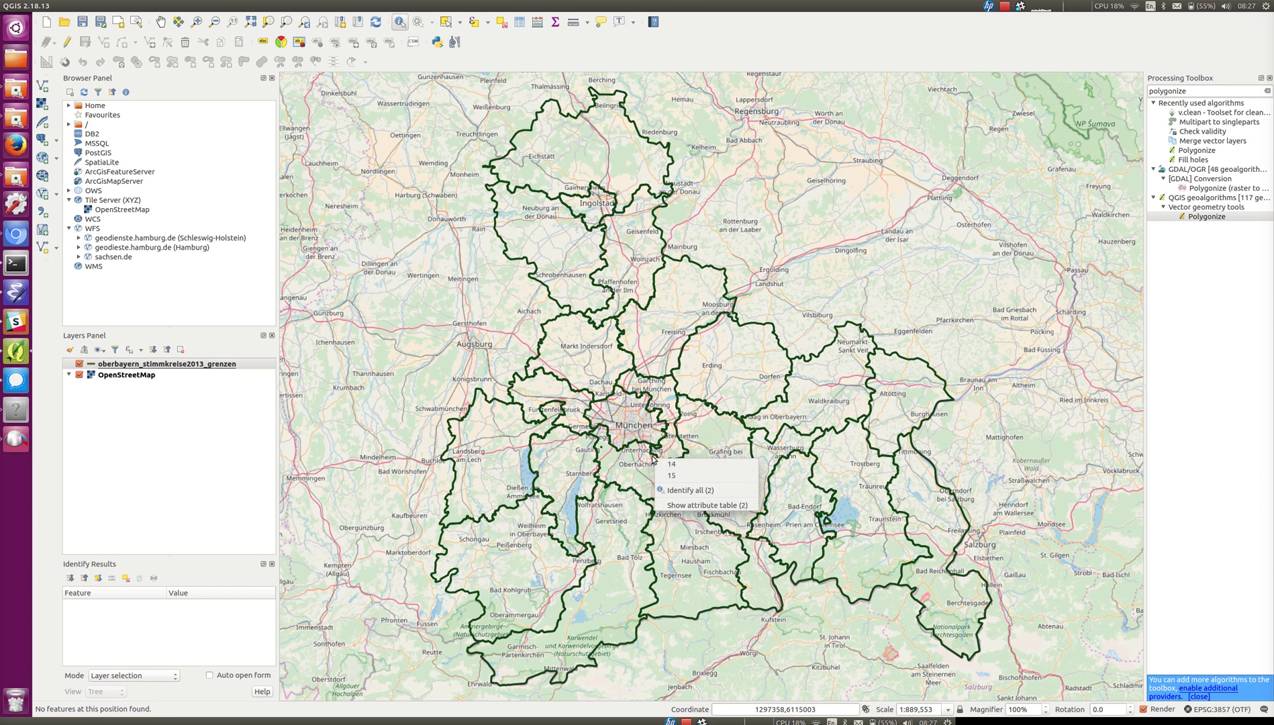
{"action": "left_click", "coordinate": [671, 475]}
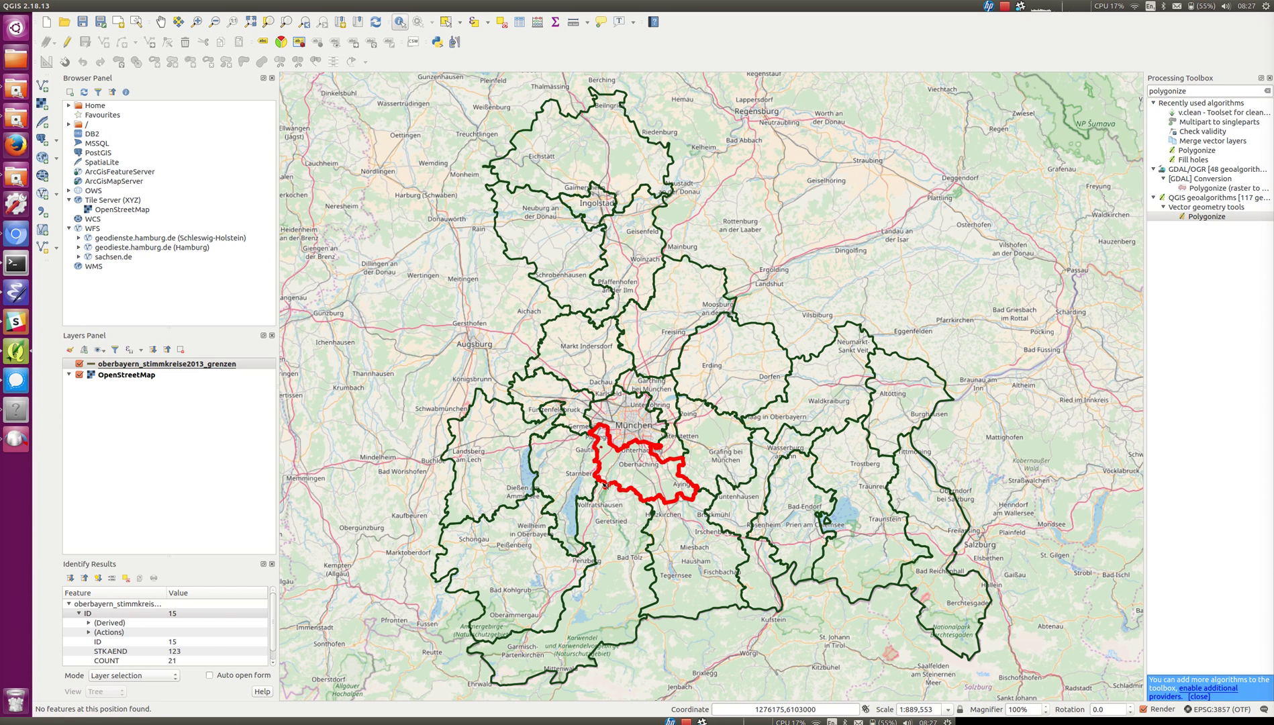
- Identify the outlines around Starnberg and Miesbach, choosing feature 12 for the latter, and enlarge the results area to read all attributes
{"action": "left_click", "coordinate": [580, 514]}
{"action": "left_click", "coordinate": [602, 533]}
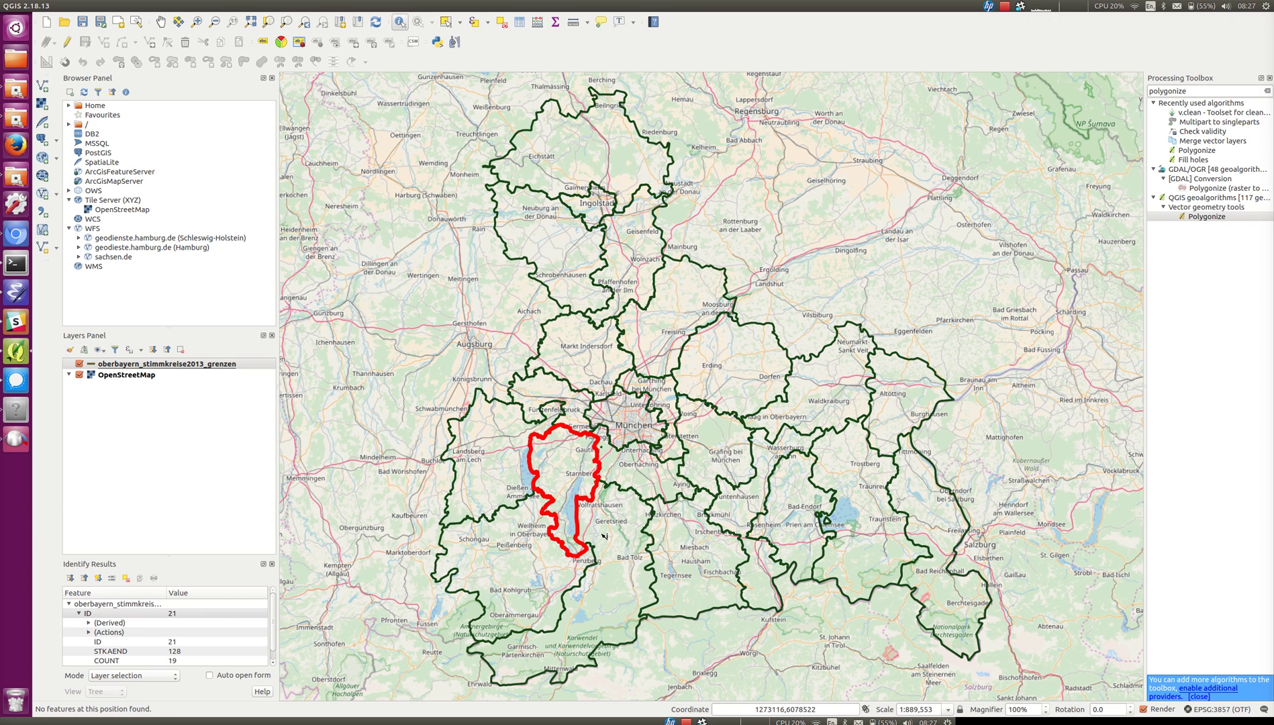
{"action": "left_click", "coordinate": [657, 582]}
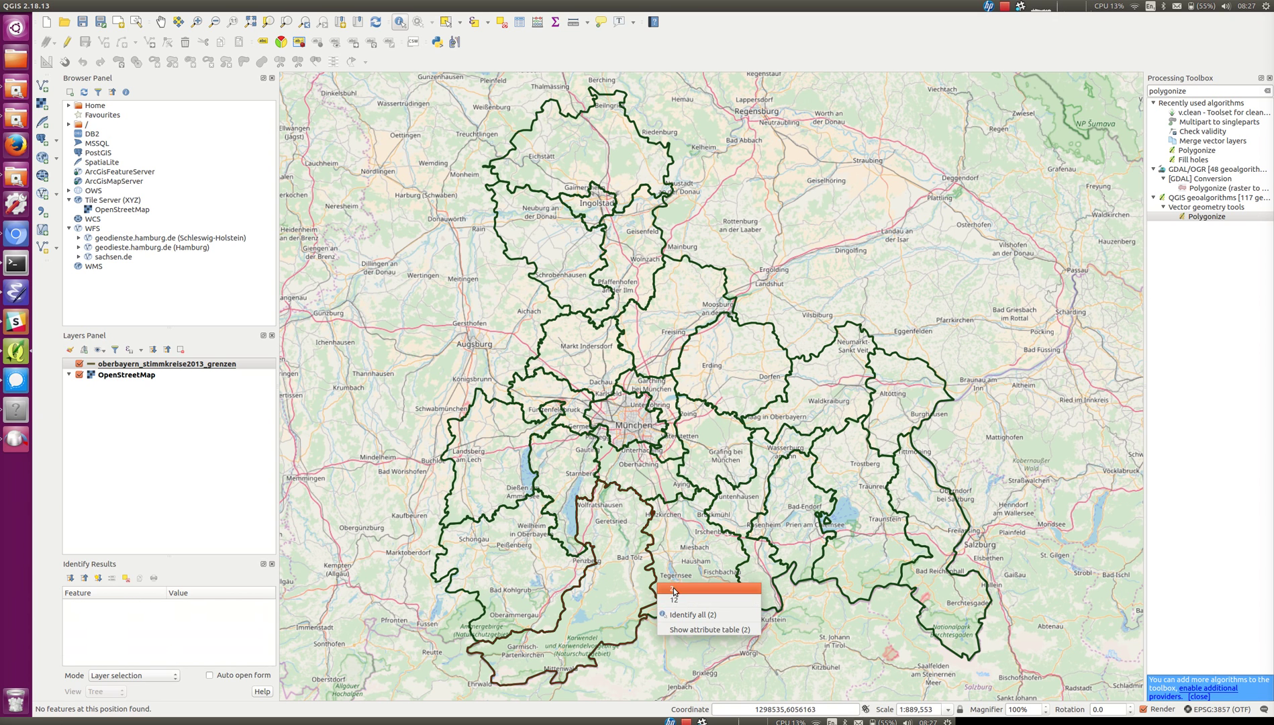
{"action": "left_click", "coordinate": [675, 600]}
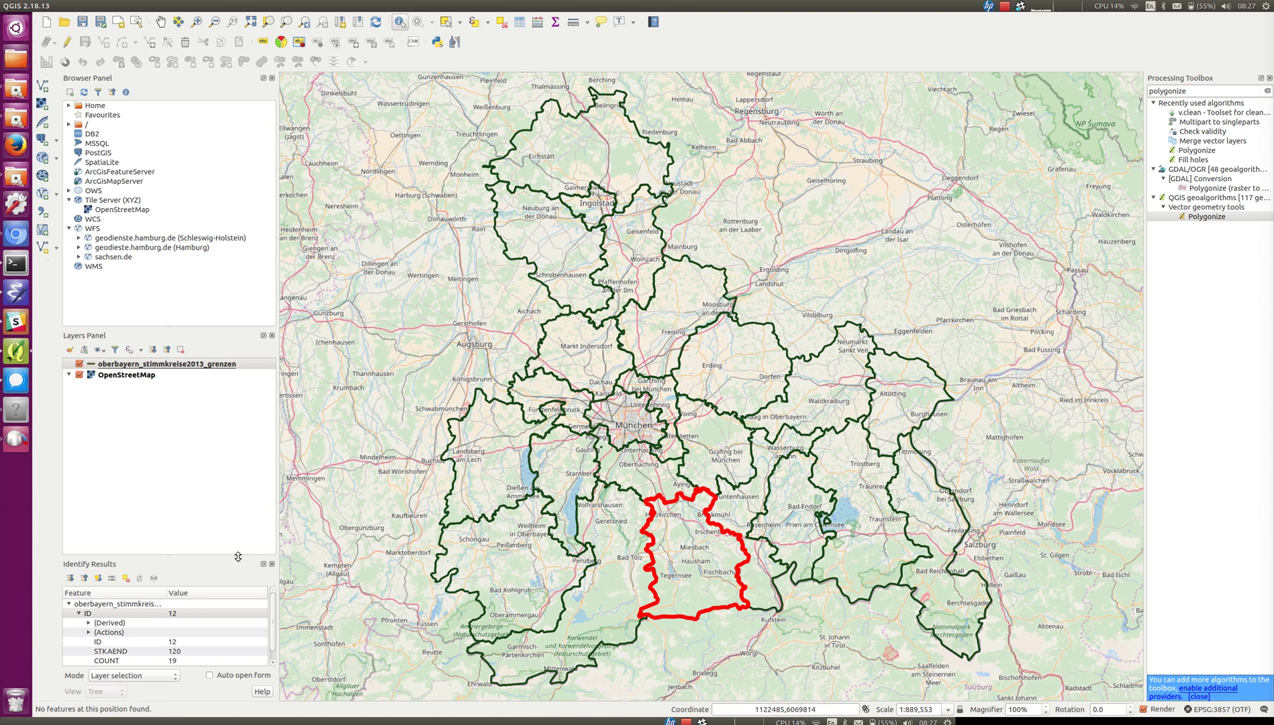
{"action": "left_click_drag", "start_coordinate": [236, 558], "coordinate": [236, 475]}
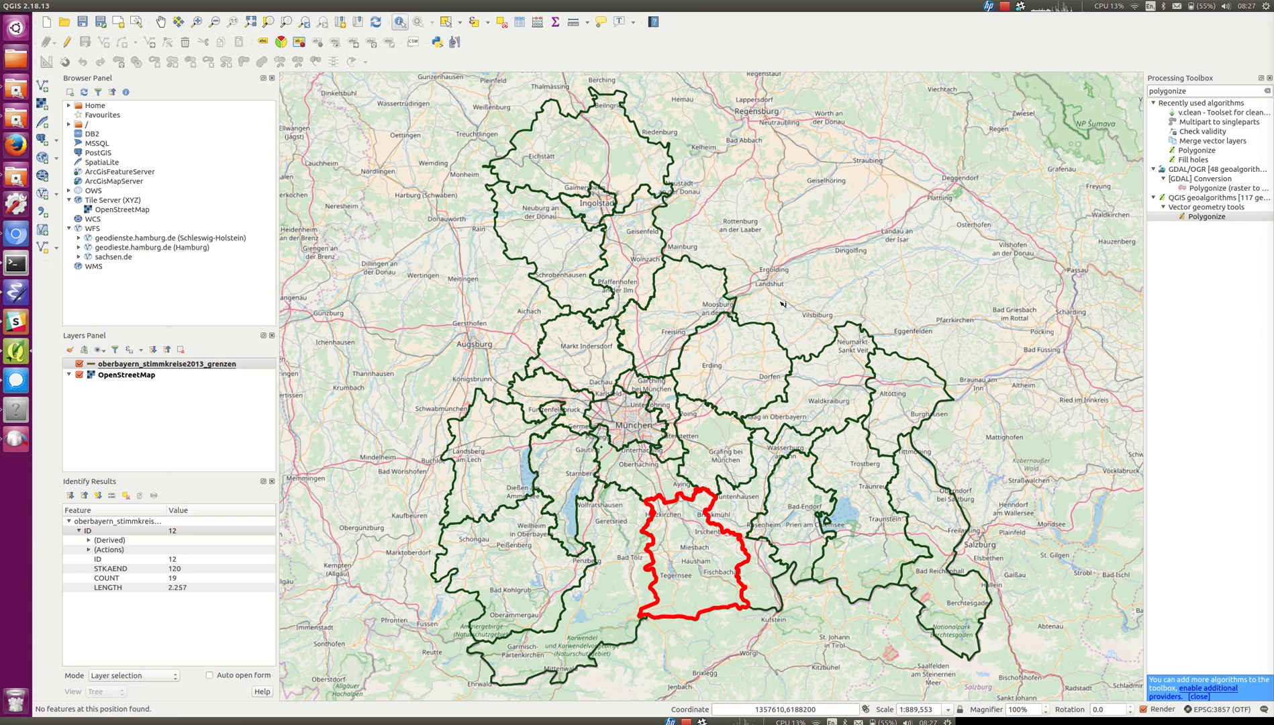
- Hide the Processing Toolbox and show it again
{"action": "mouse_move", "coordinate": [388, 4]}
{"action": "left_click", "coordinate": [332, 6]}
{"action": "left_click", "coordinate": [339, 16]}
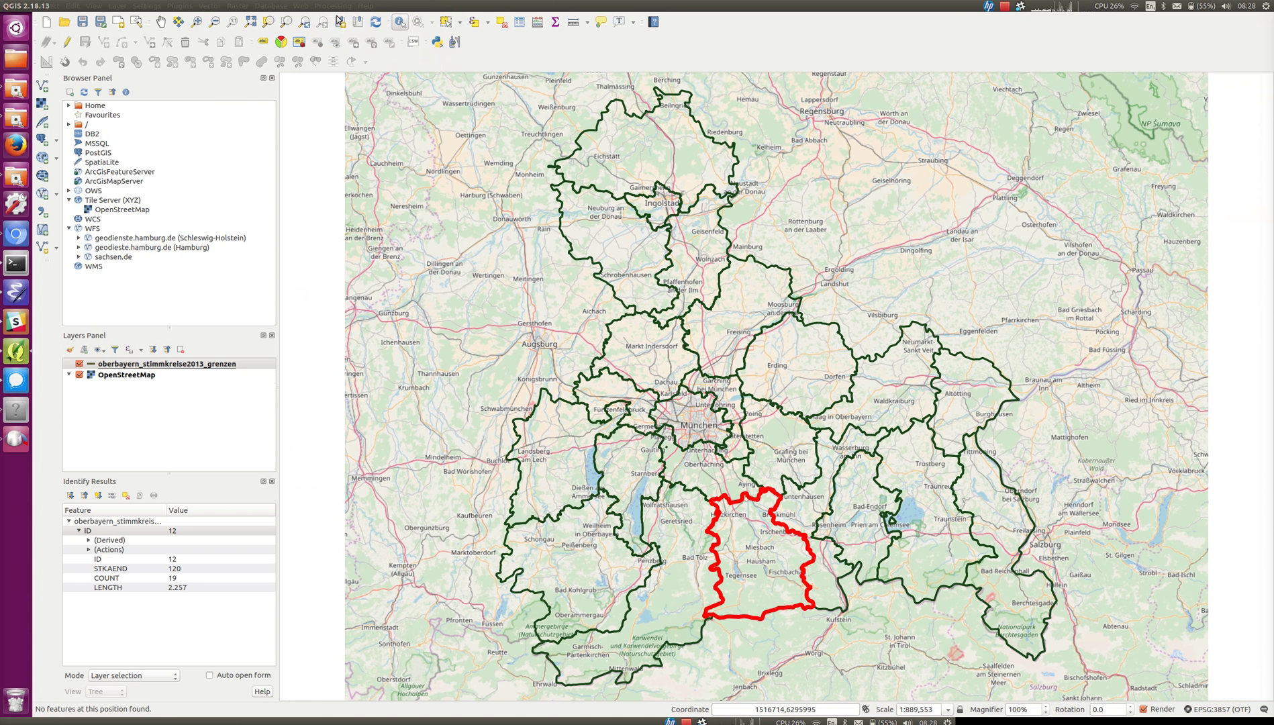
{"action": "left_click", "coordinate": [334, 7]}
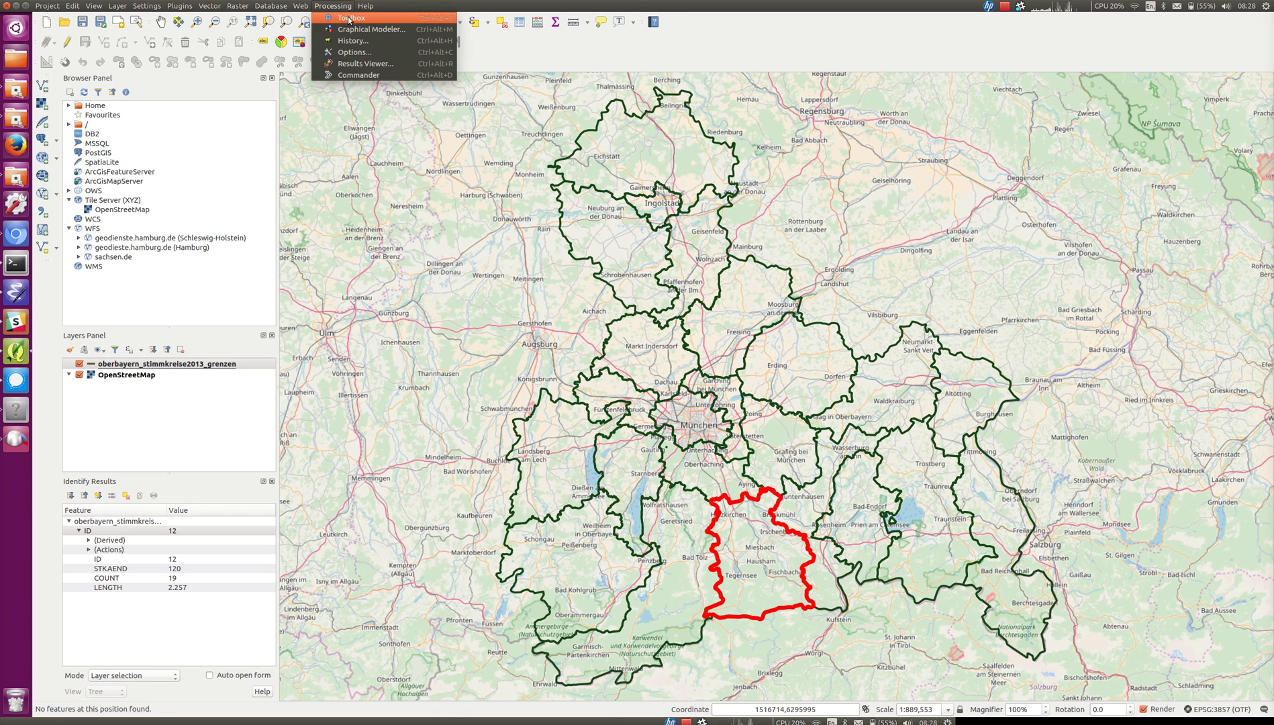
{"action": "left_click", "coordinate": [344, 17]}
{"action": "left_click", "coordinate": [1194, 90]}
{"action": "left_click", "coordinate": [1200, 149]}
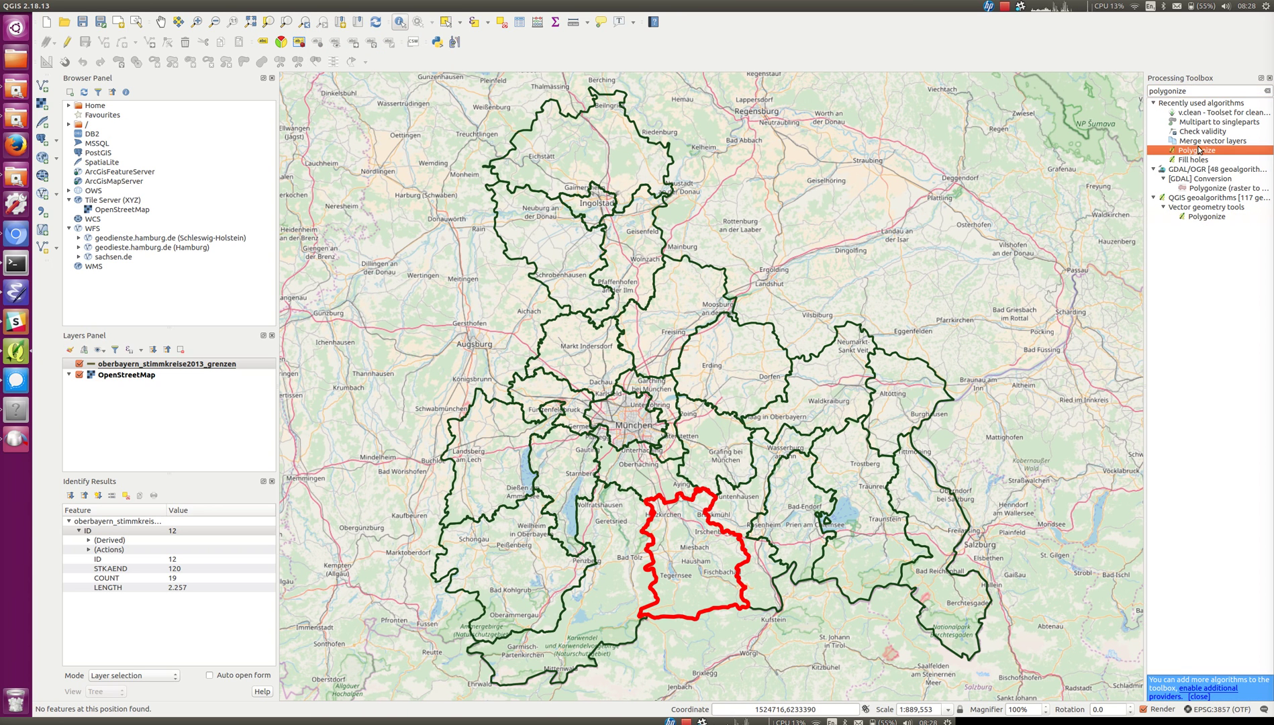
{"action": "left_click", "coordinate": [1199, 92]}
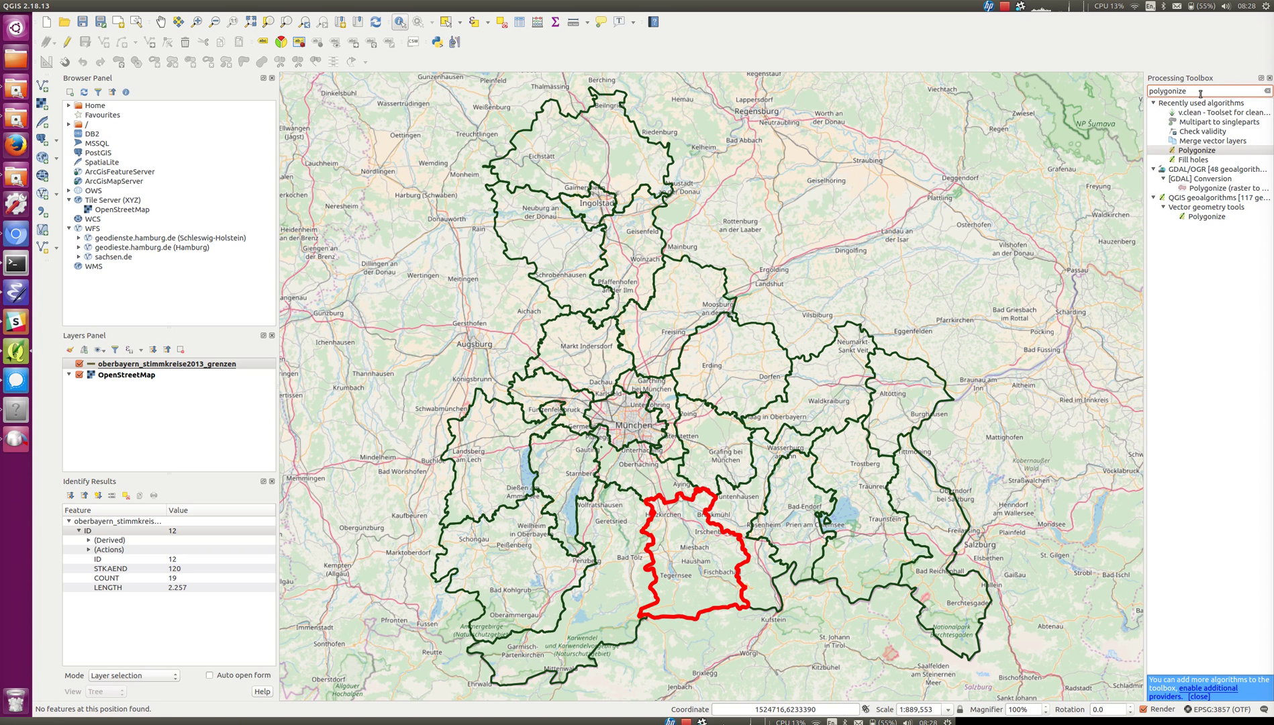
{"action": "left_click", "coordinate": [1208, 188]}
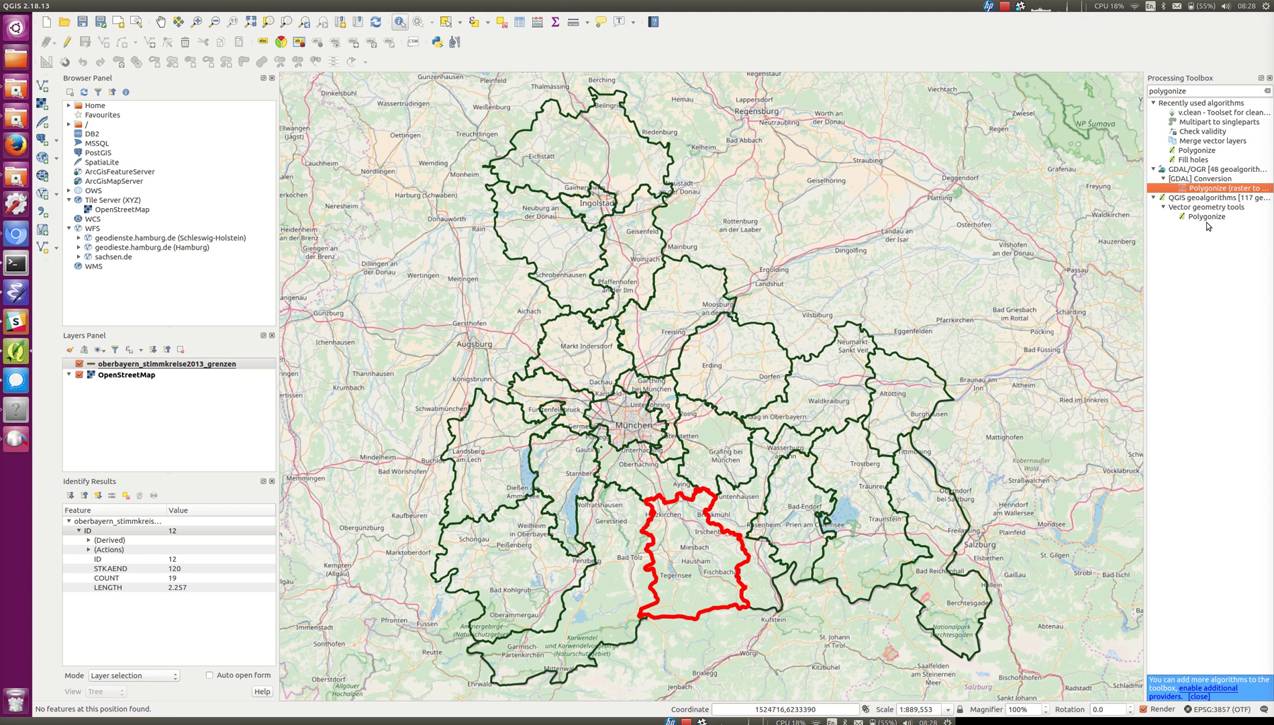
{"action": "double_click", "coordinate": [1206, 218]}
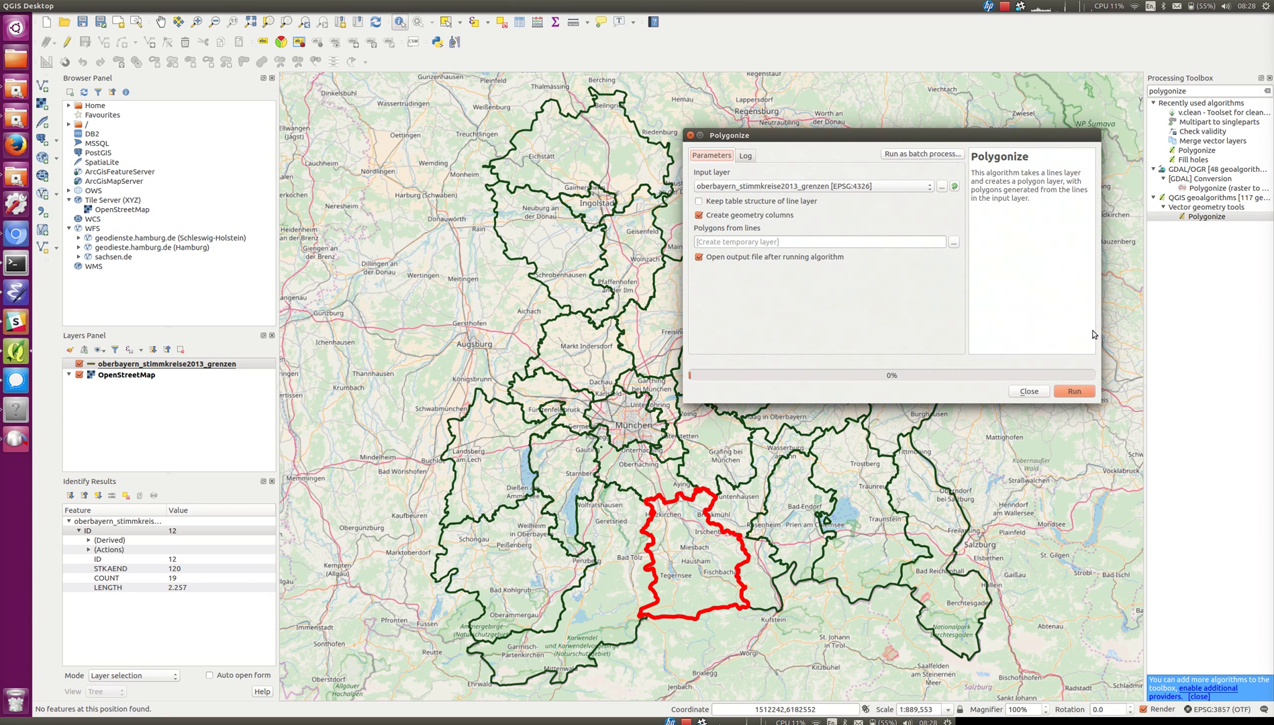
{"action": "left_click", "coordinate": [1044, 390]}
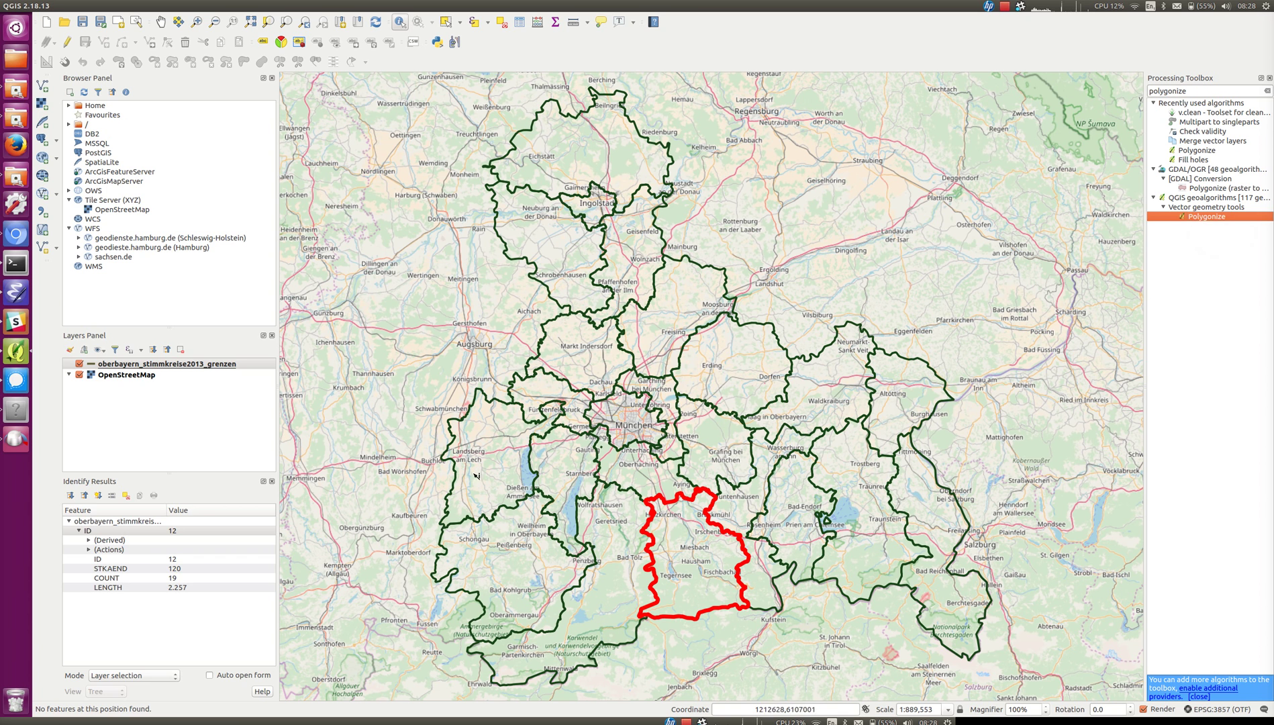
- Run the QGIS vector geometry Polygonize algorithm on oberbayern_stimmkreise2013_grenzen with geometry columns, outputting to a temporary layer
{"action": "double_click", "coordinate": [1208, 217]}
{"action": "left_click_drag", "start_coordinate": [868, 143], "coordinate": [524, 285]}
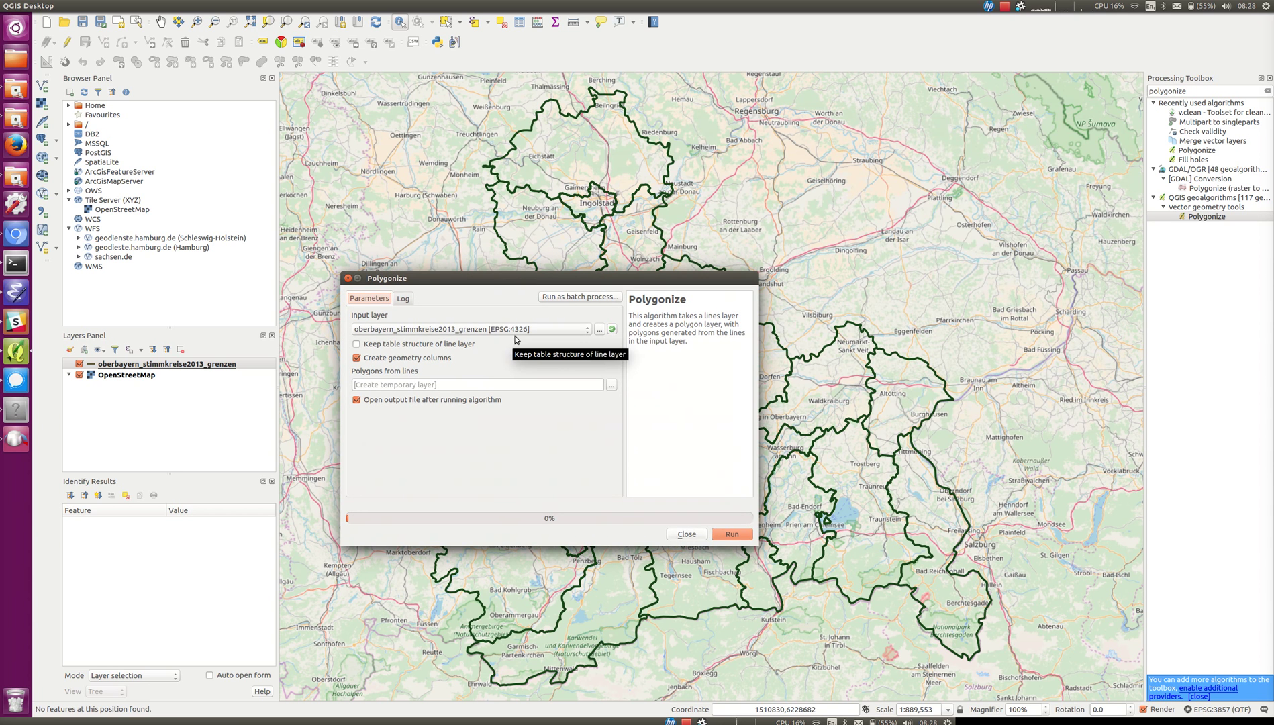
{"action": "left_click", "coordinate": [517, 329]}
{"action": "left_click", "coordinate": [516, 329]}
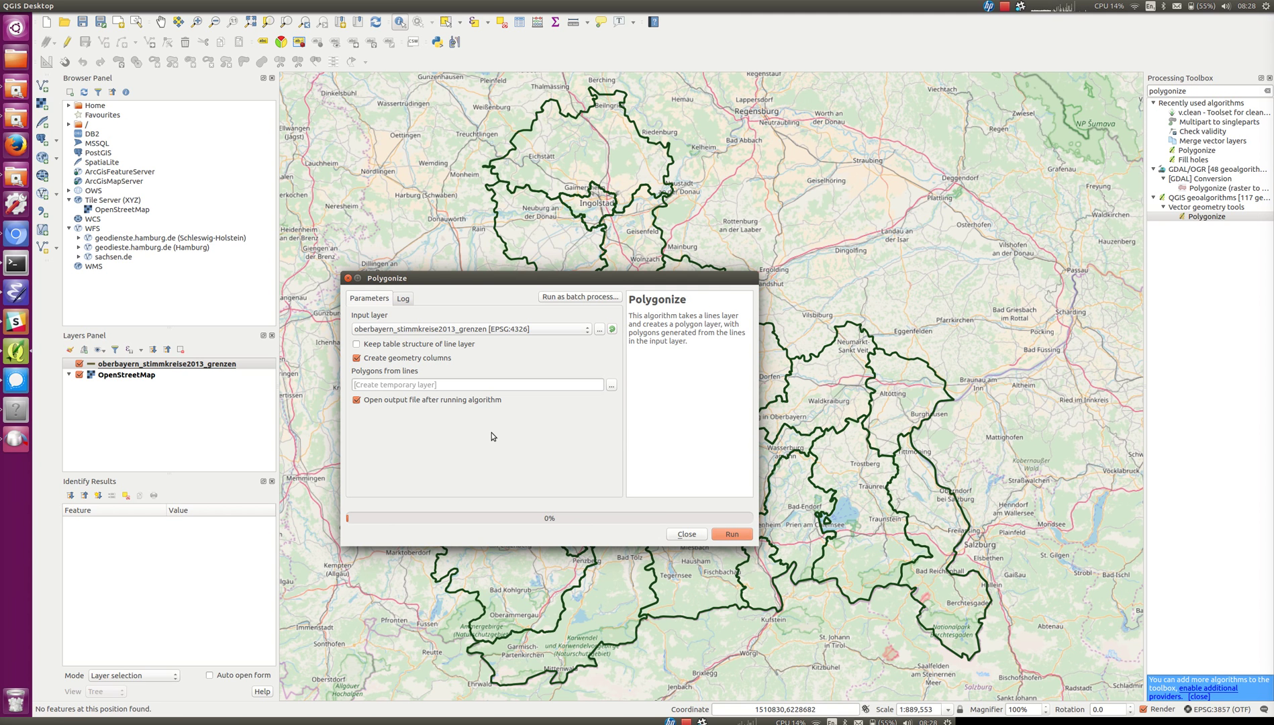
{"action": "left_click", "coordinate": [733, 535]}
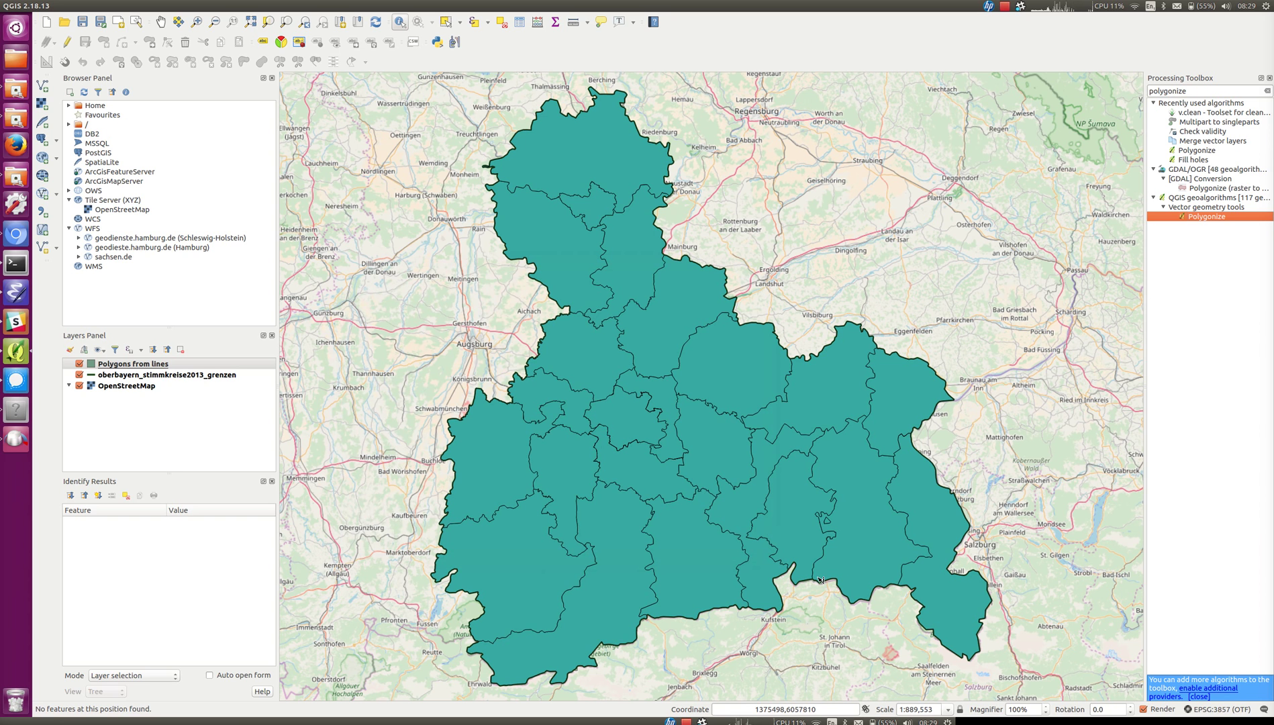
- Move the oberbayern_stimmkreise2013_grenzen layer above the Polygons from lines layer in the layer order
{"action": "left_click", "coordinate": [147, 367]}
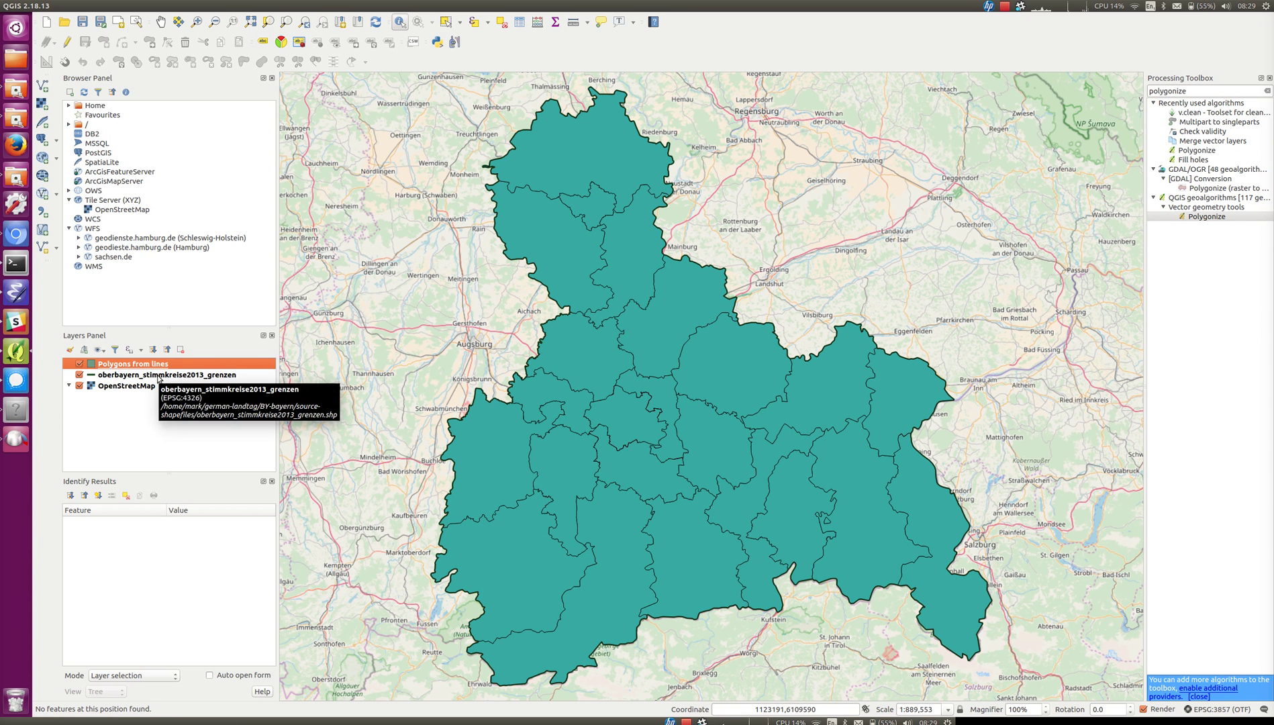
{"action": "left_click", "coordinate": [210, 377]}
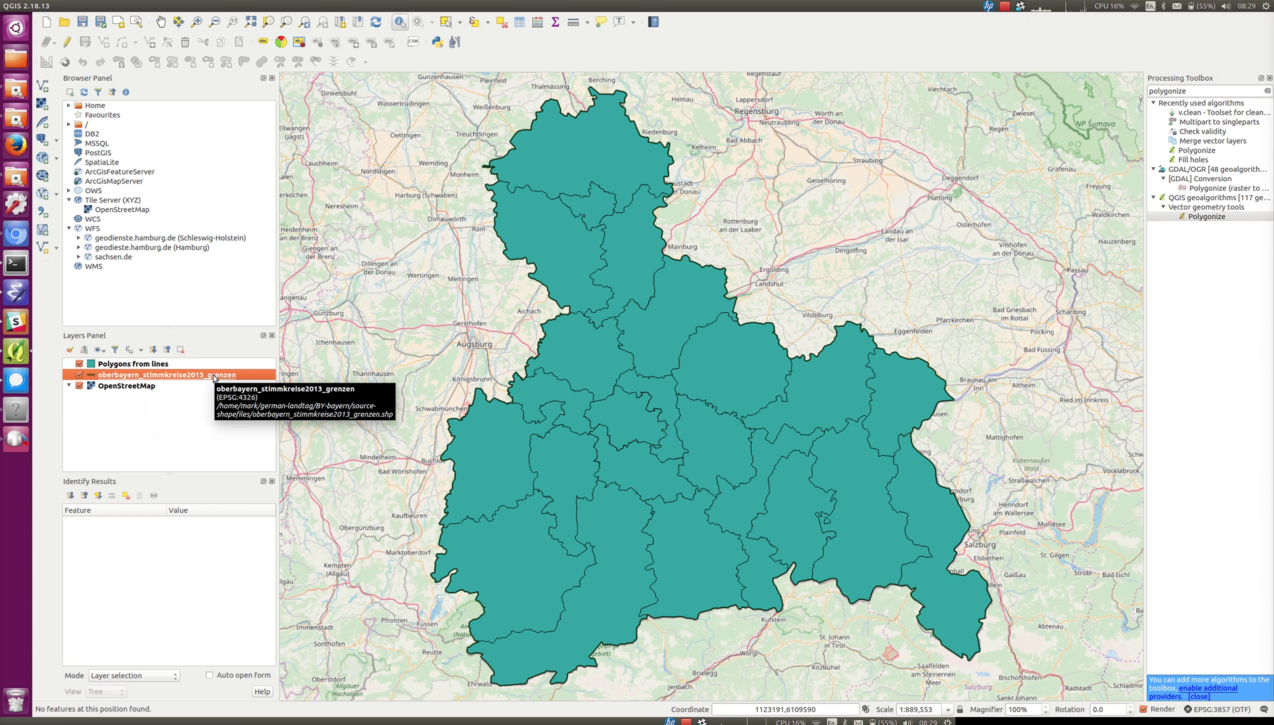
{"action": "mouse_move", "coordinate": [214, 379]}
{"action": "left_mouse_down"}
{"action": "mouse_move", "coordinate": [201, 361]}
{"action": "mouse_move", "coordinate": [207, 377]}
{"action": "mouse_move", "coordinate": [161, 381]}
{"action": "left_mouse_up"}
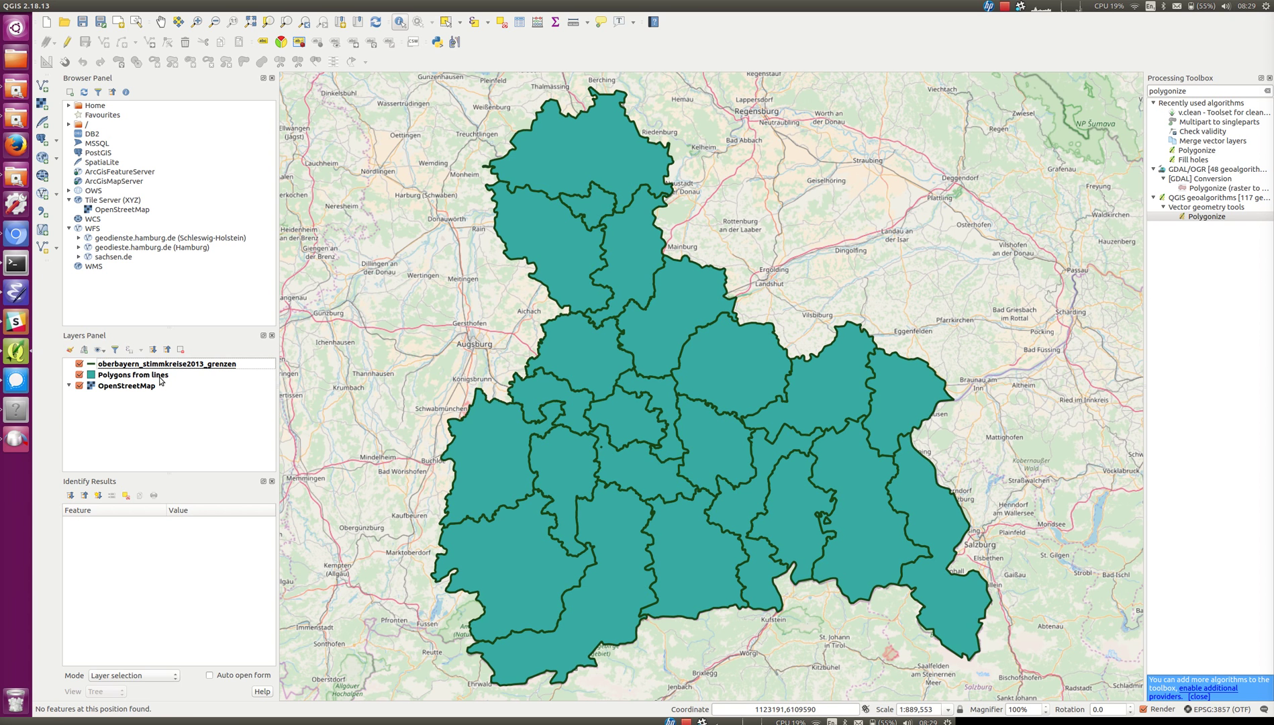
- Toggle the visibility of the boundary line layer off and on to compare it with the generated polygons
{"action": "left_click", "coordinate": [79, 364]}
{"action": "left_click", "coordinate": [79, 364]}
{"action": "left_click", "coordinate": [80, 365]}
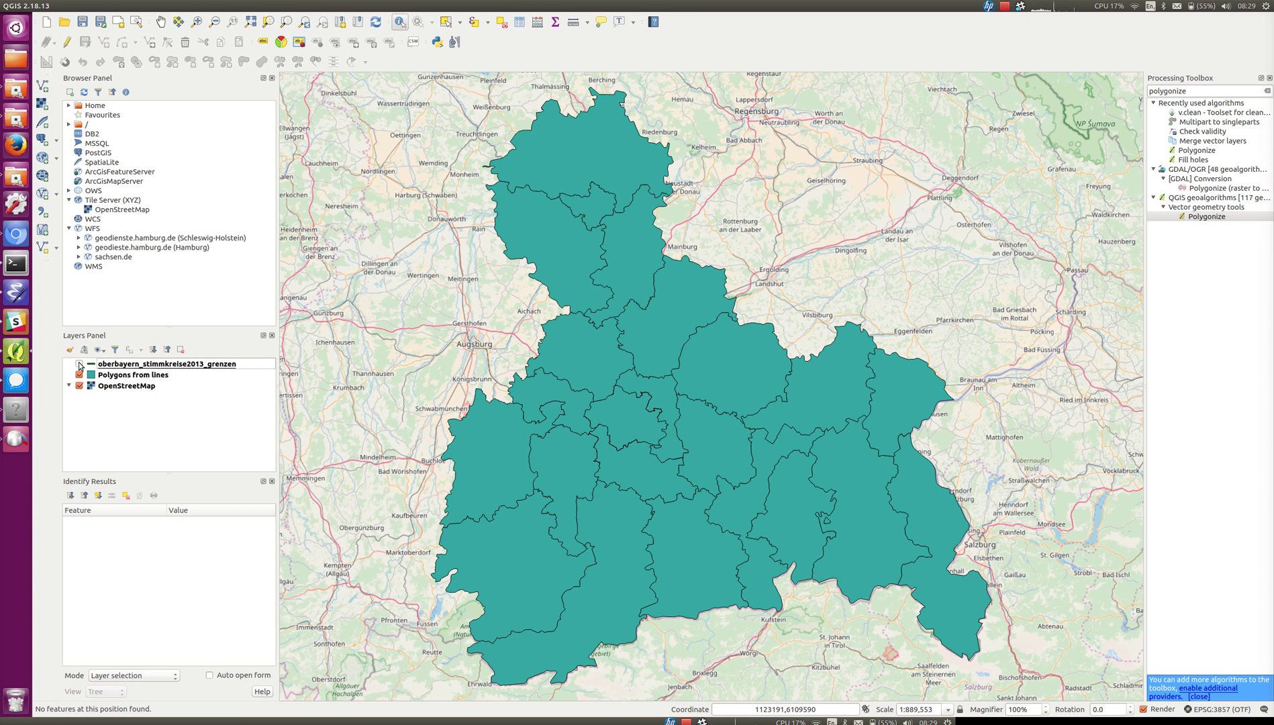
{"action": "left_click", "coordinate": [80, 364]}
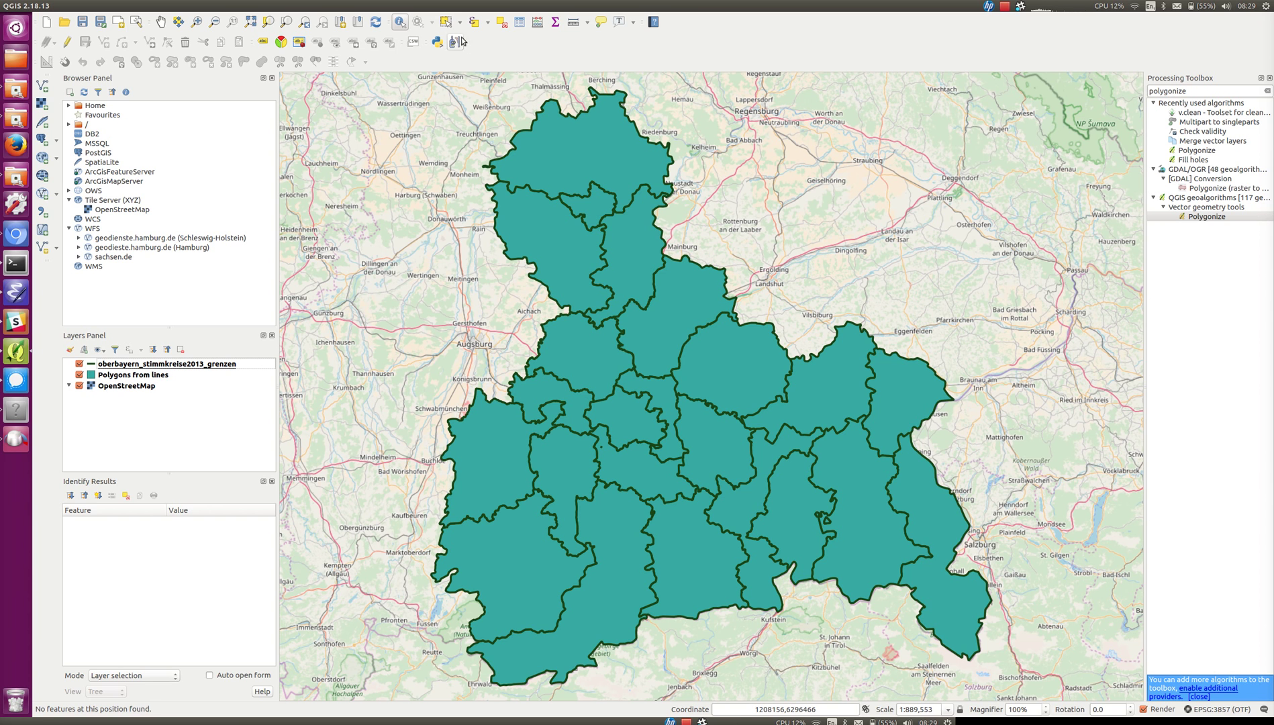
- Select single polygons of the Polygons from lines layer one by one across the map to check them, and clear the selection
{"action": "left_click", "coordinate": [445, 22]}
{"action": "left_click", "coordinate": [460, 25]}
{"action": "left_click", "coordinate": [467, 39]}
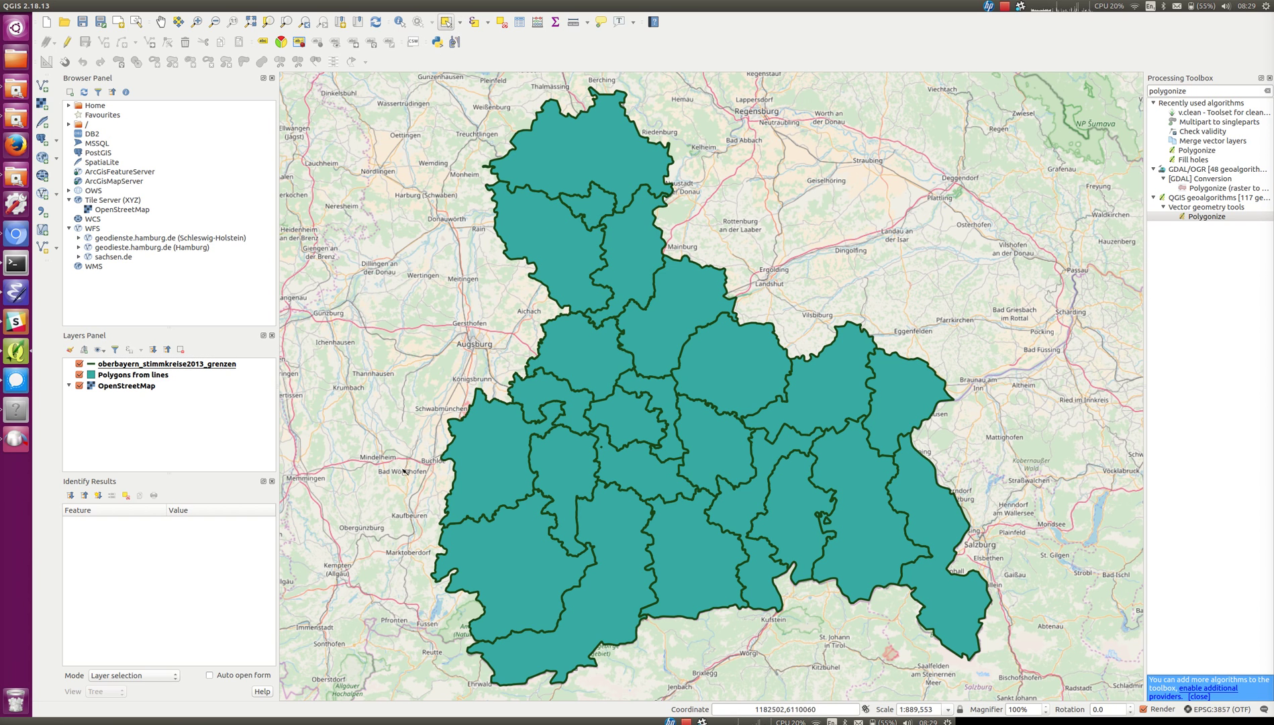
{"action": "left_click", "coordinate": [128, 378]}
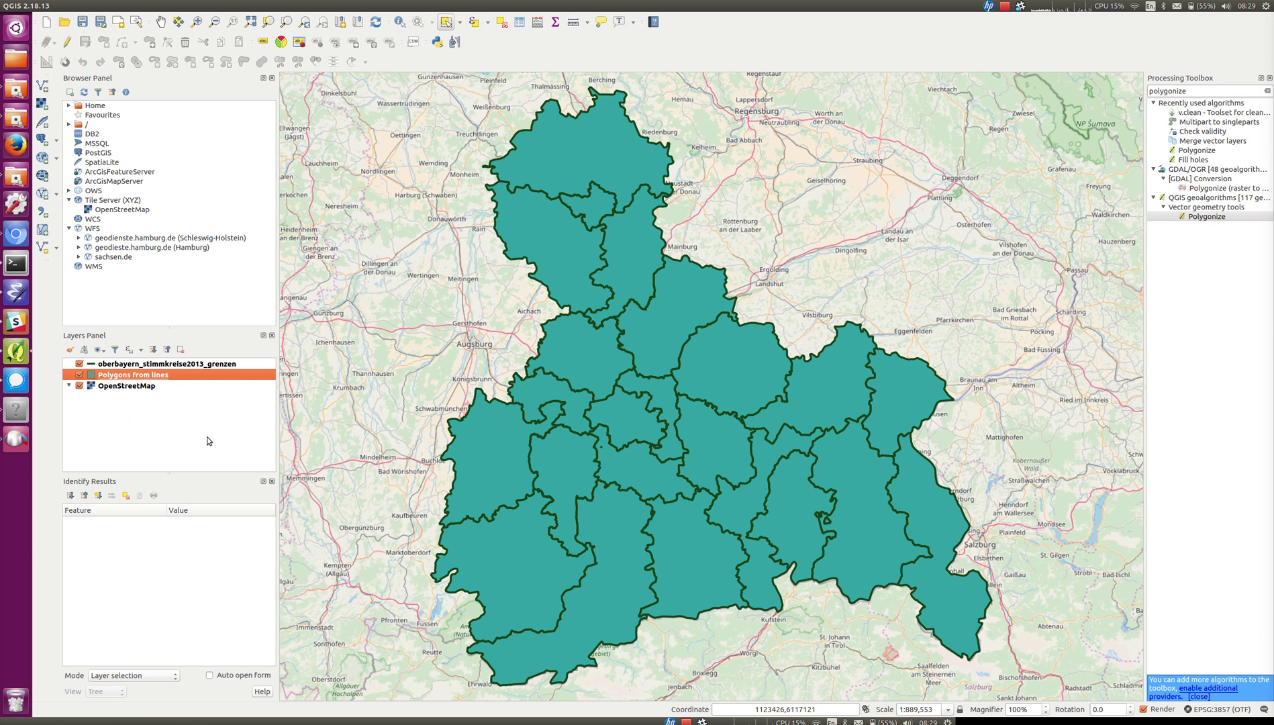
{"action": "left_click", "coordinate": [557, 233]}
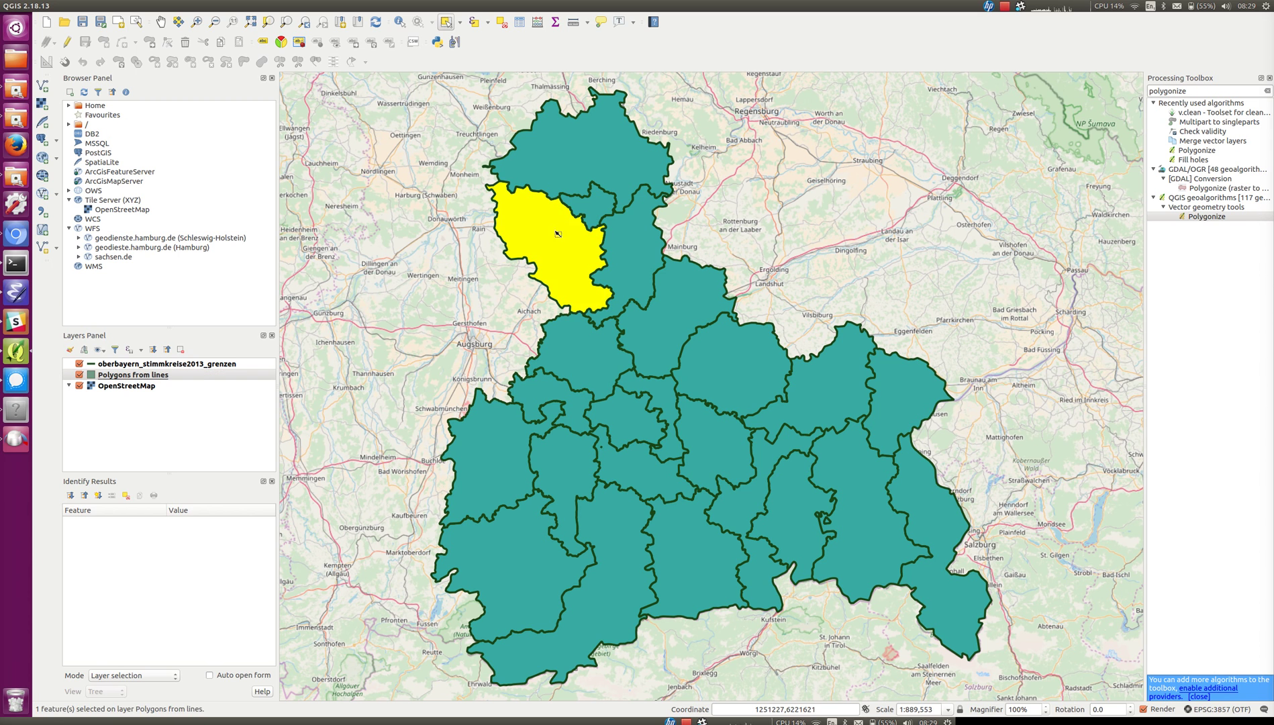
{"action": "left_click", "coordinate": [632, 245]}
{"action": "left_click", "coordinate": [693, 344]}
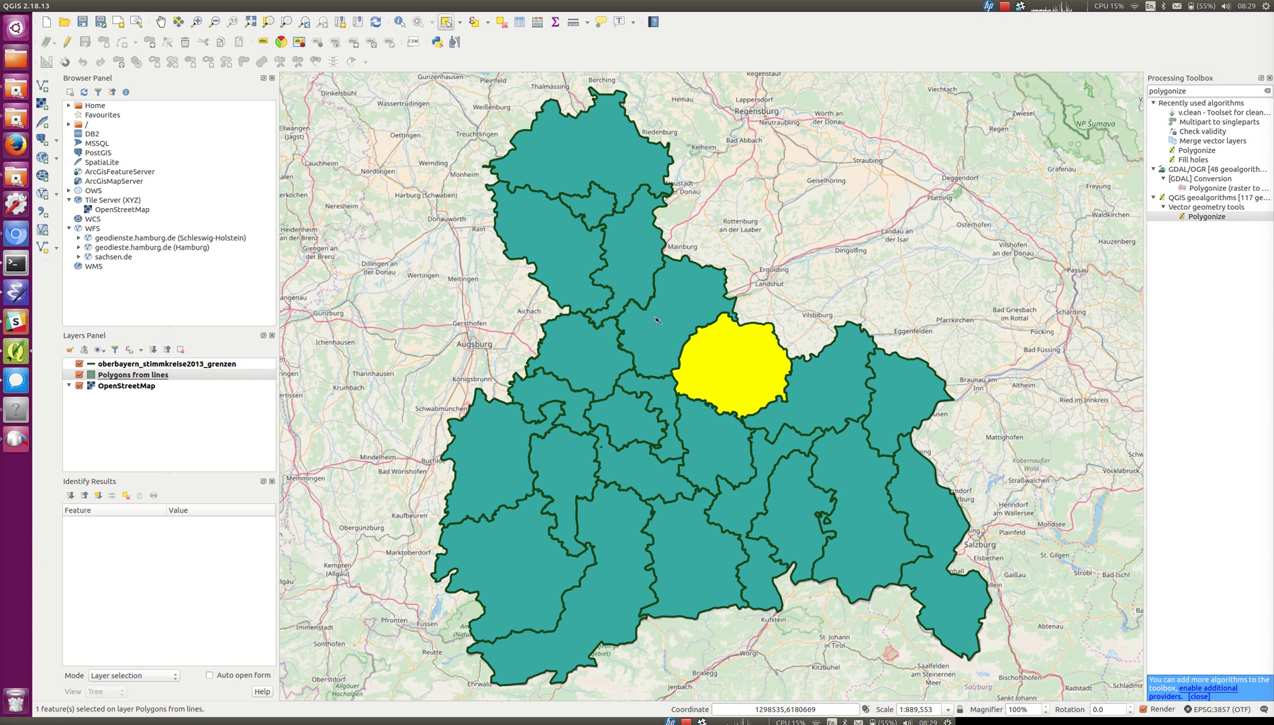
{"action": "left_click", "coordinate": [655, 320]}
{"action": "left_click", "coordinate": [667, 402]}
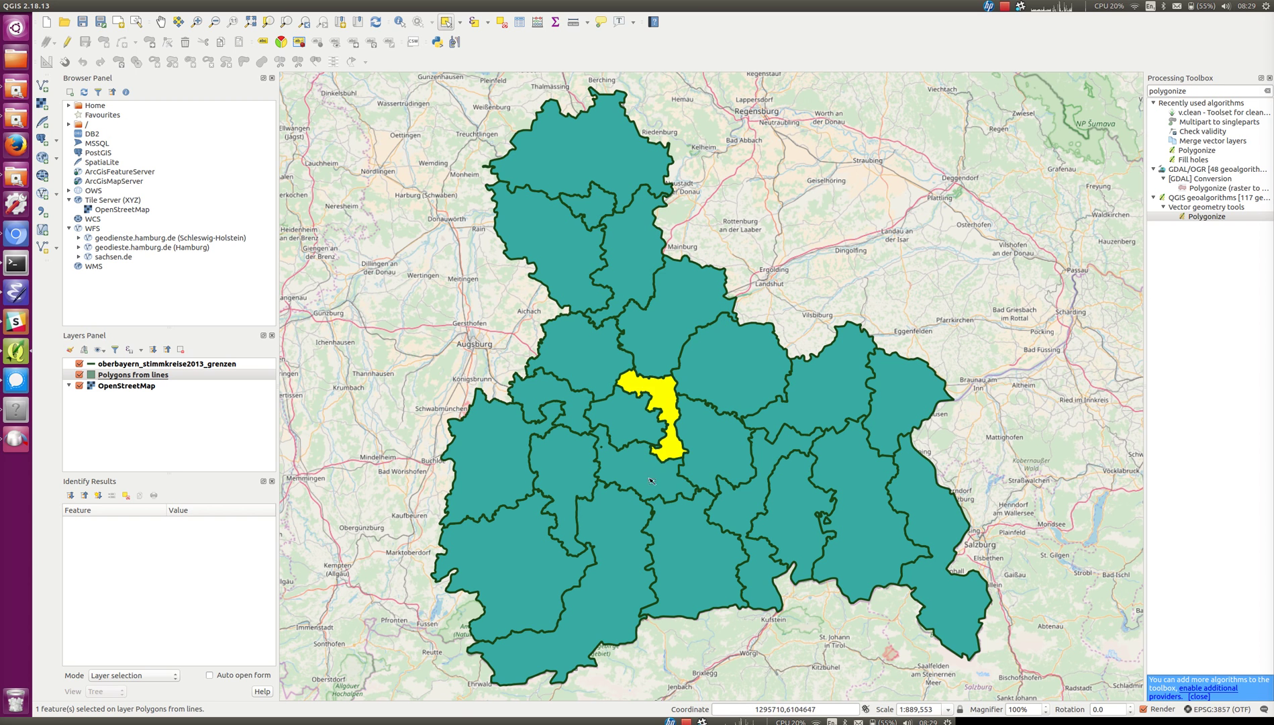
{"action": "left_click", "coordinate": [649, 479]}
{"action": "left_click", "coordinate": [572, 481]}
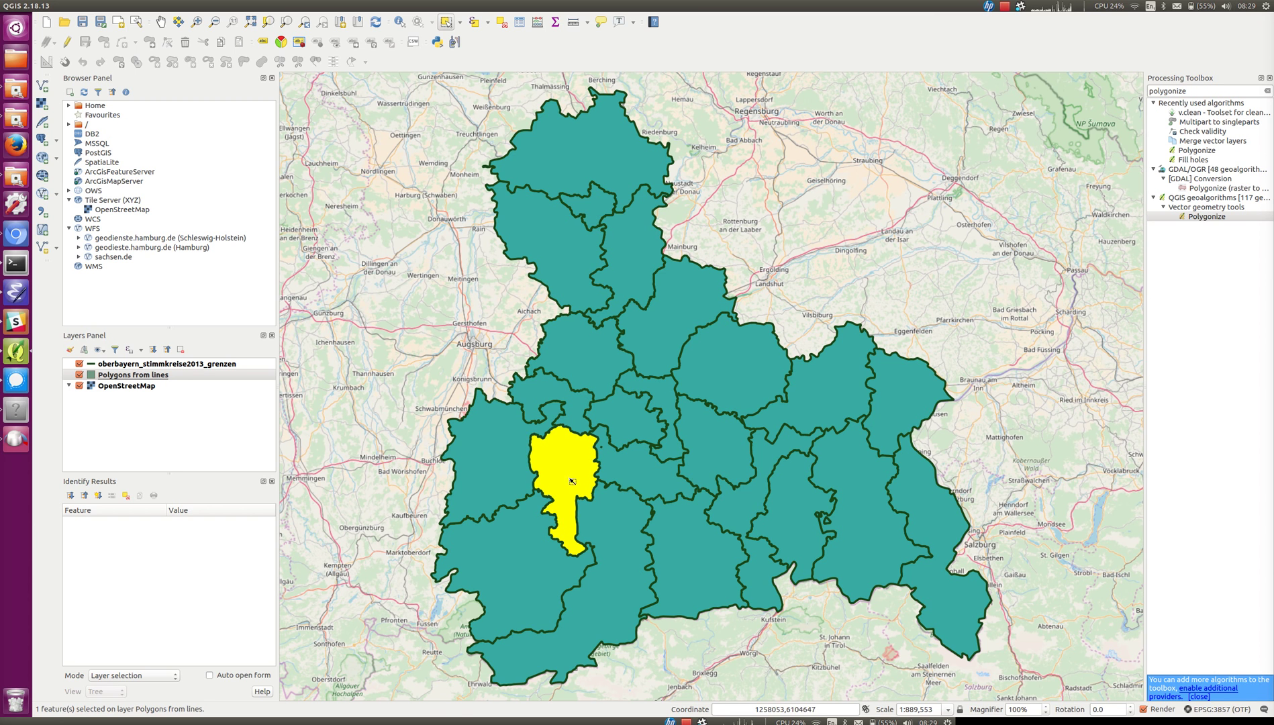
{"action": "left_click", "coordinate": [708, 547]}
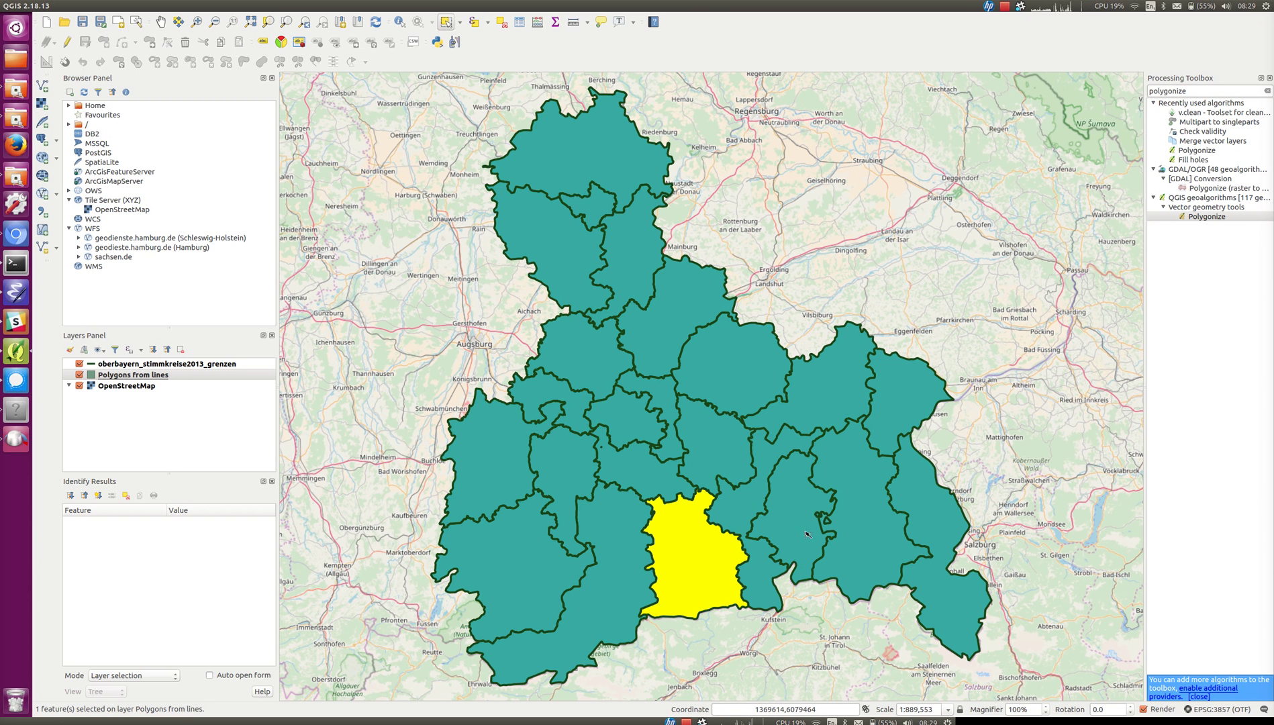
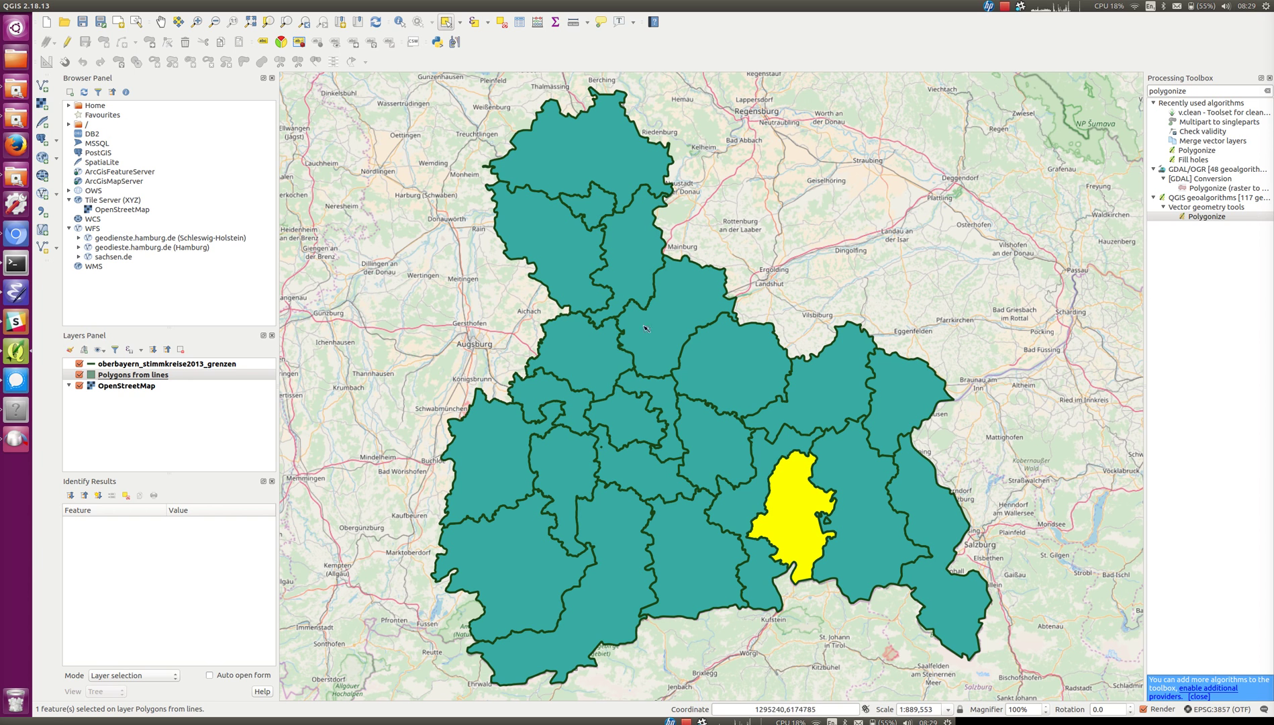
{"action": "left_click", "coordinate": [602, 359]}
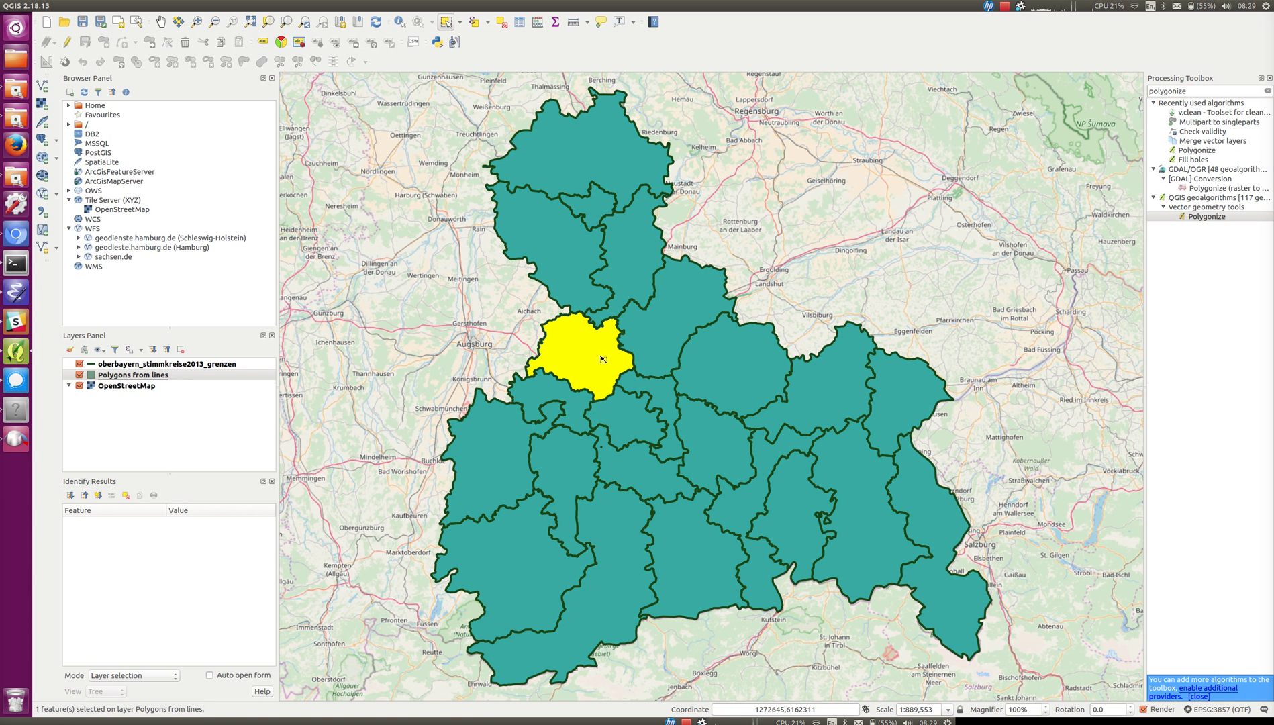
{"action": "left_click", "coordinate": [589, 351]}
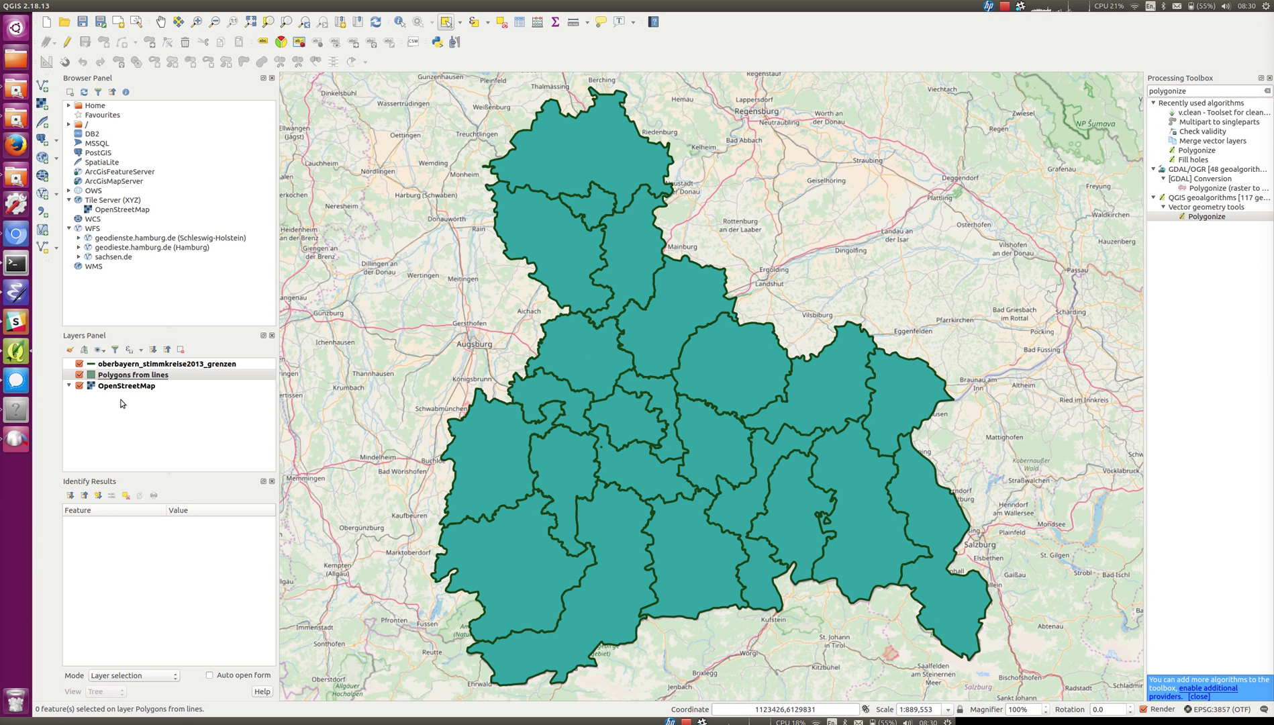
- Hide the oberbayern_stimmkreise2013_grenzen layer and open the attribute table of the Polygons from lines layer
{"action": "left_click", "coordinate": [79, 363]}
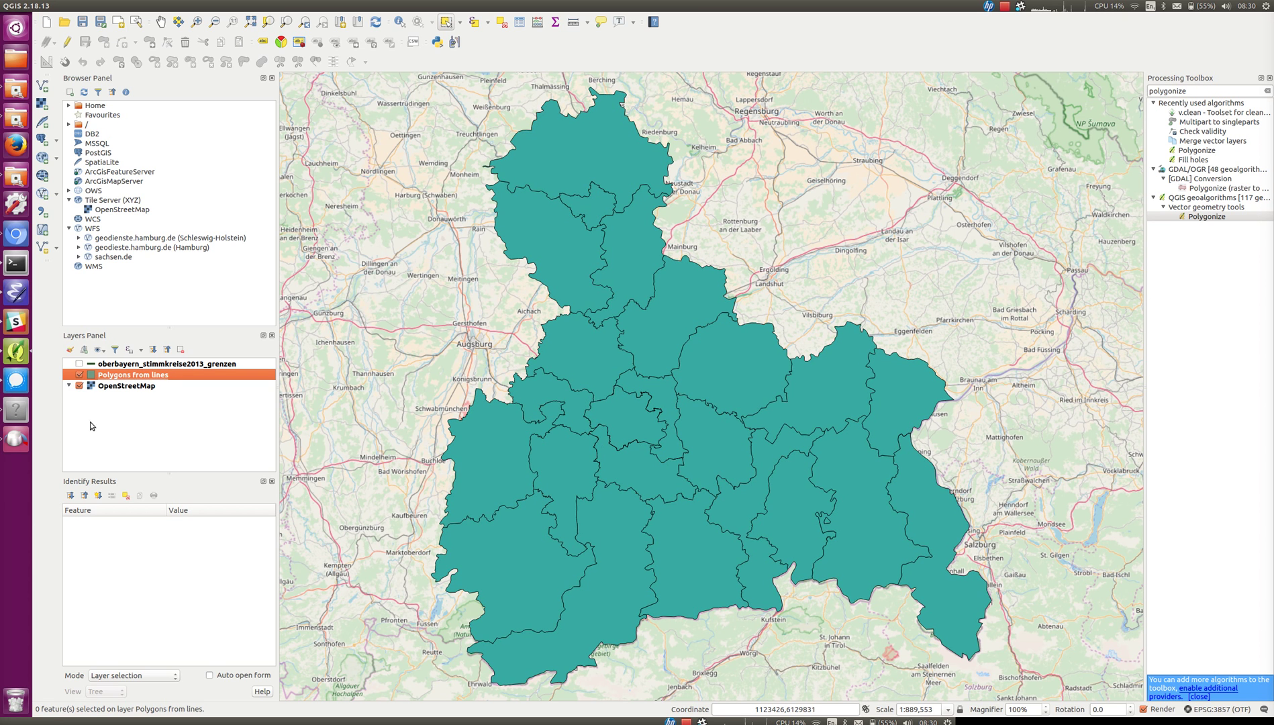
{"action": "right_click", "coordinate": [131, 377]}
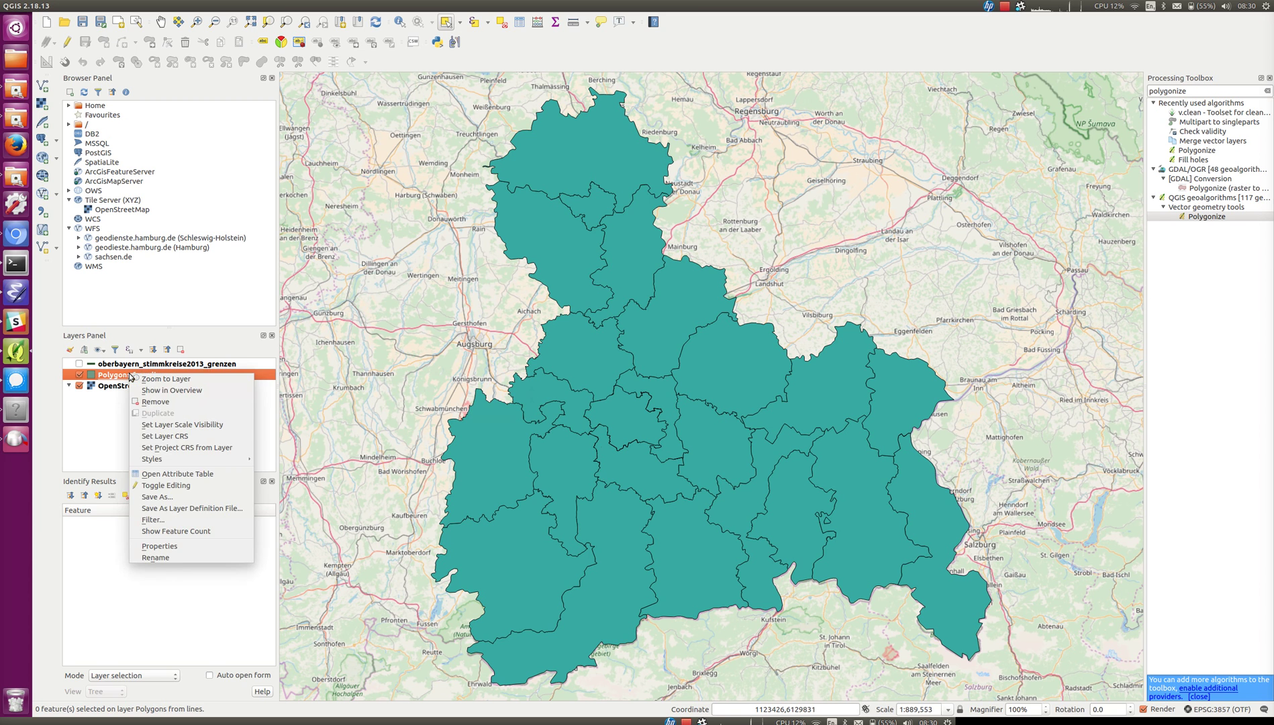
{"action": "left_click", "coordinate": [176, 474]}
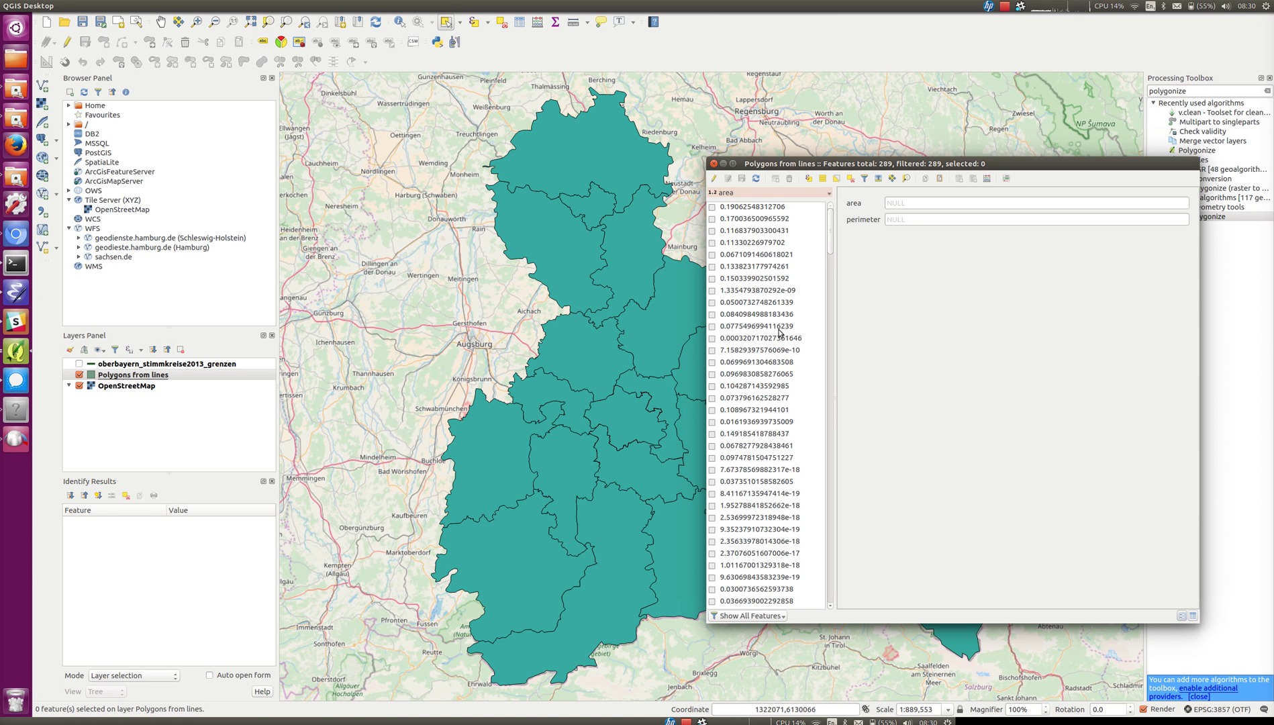
- Examine the area and perimeter attributes of several polygons near the start of the feature list
{"action": "left_click", "coordinate": [763, 208]}
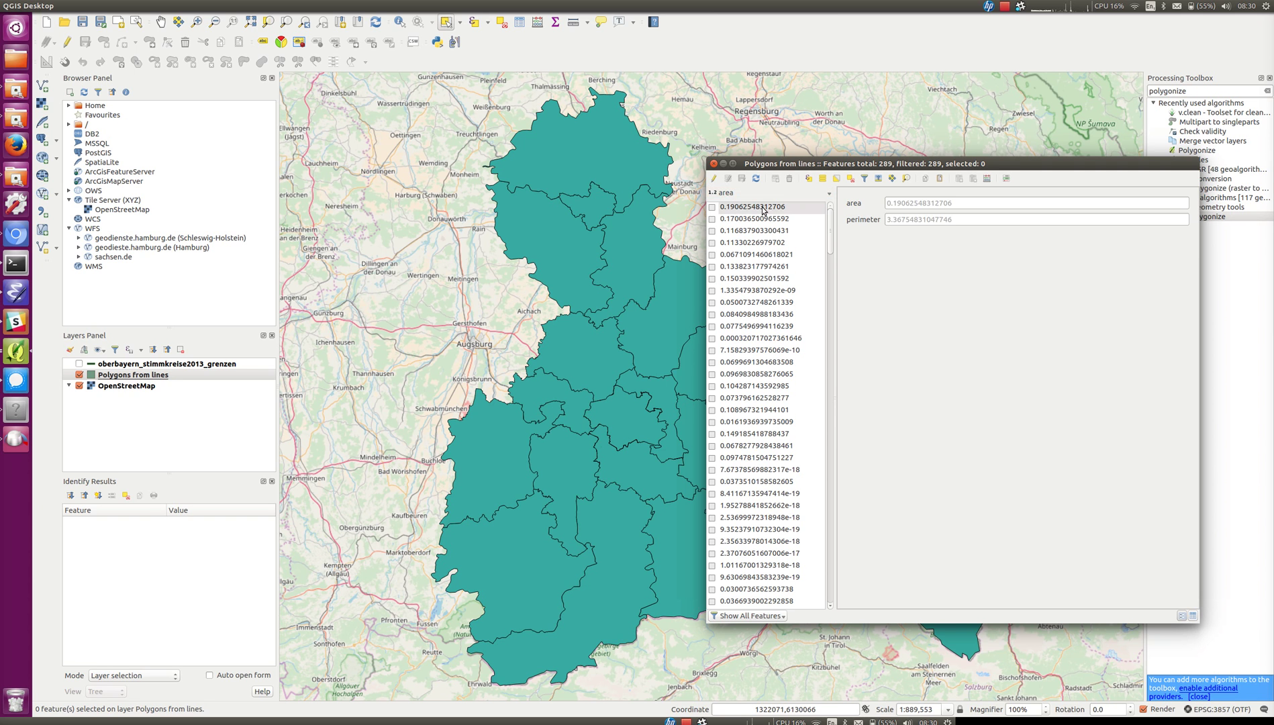
{"action": "left_click", "coordinate": [767, 259]}
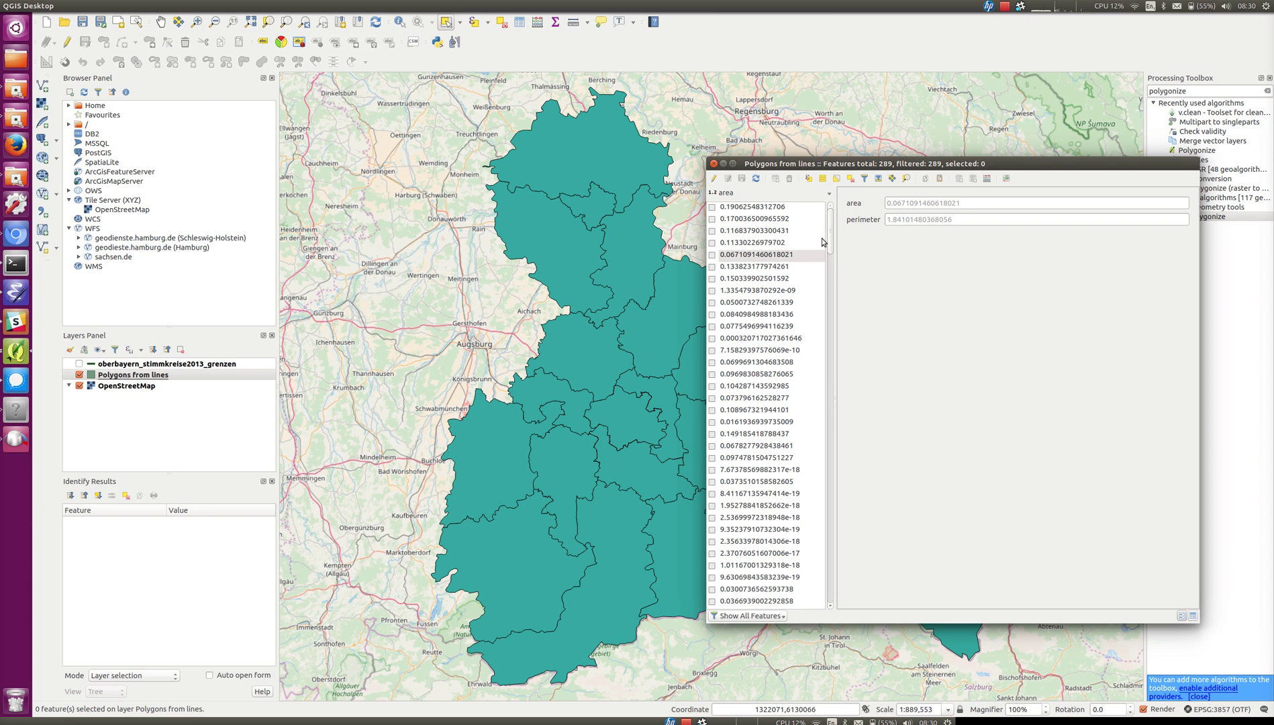
{"action": "left_click", "coordinate": [755, 243]}
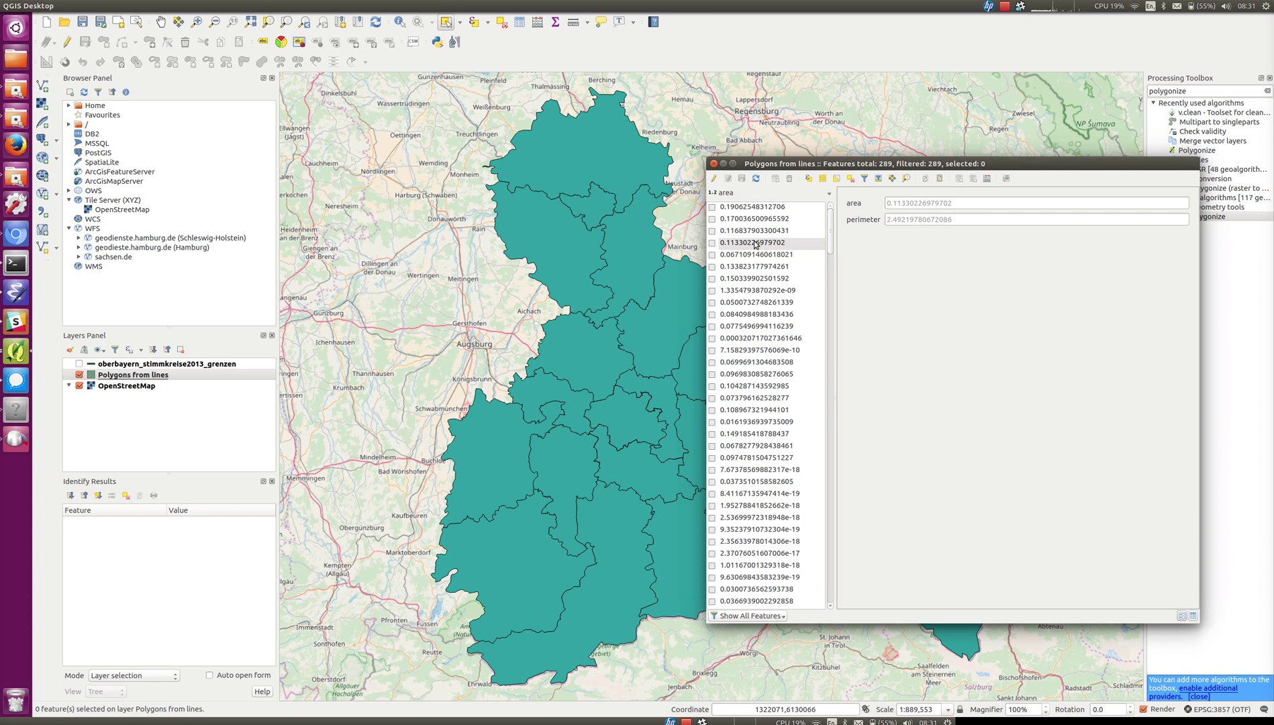
- Switch the feature list's column preview to perimeter and back to area
{"action": "left_click", "coordinate": [741, 194]}
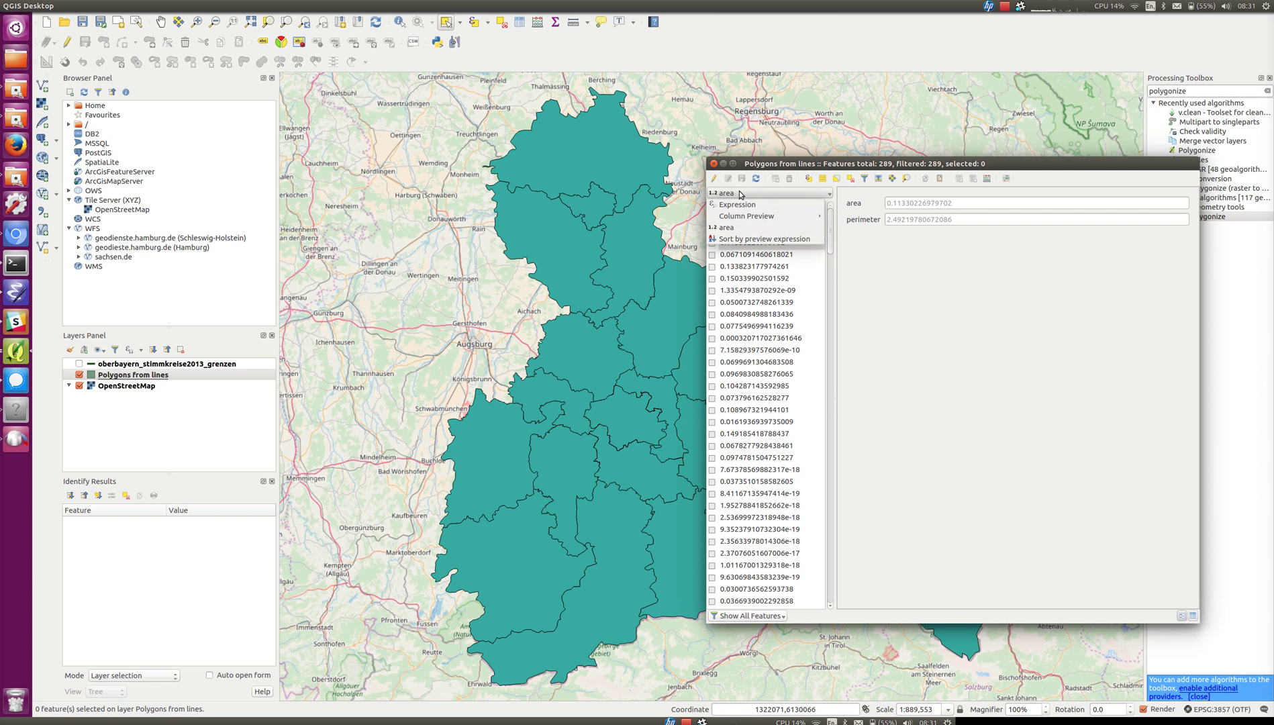
{"action": "mouse_move", "coordinate": [749, 218]}
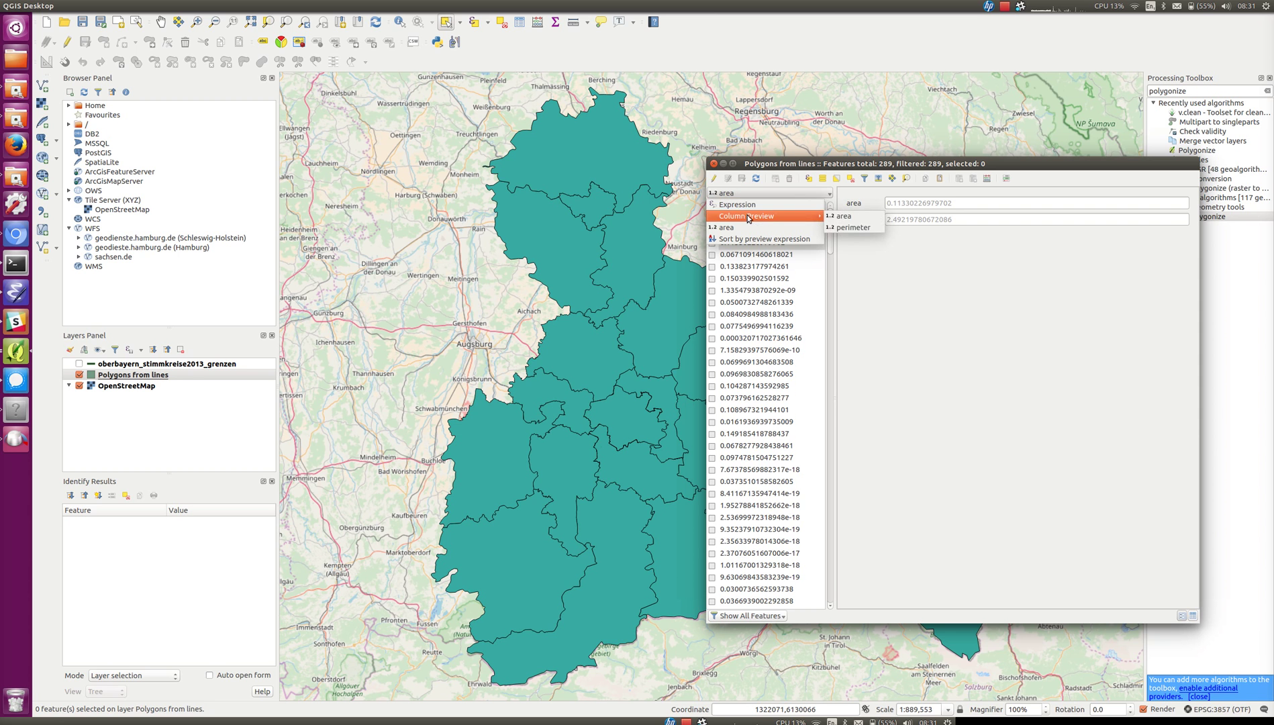
{"action": "left_click", "coordinate": [851, 228]}
{"action": "left_click", "coordinate": [784, 194]}
{"action": "mouse_move", "coordinate": [768, 219]}
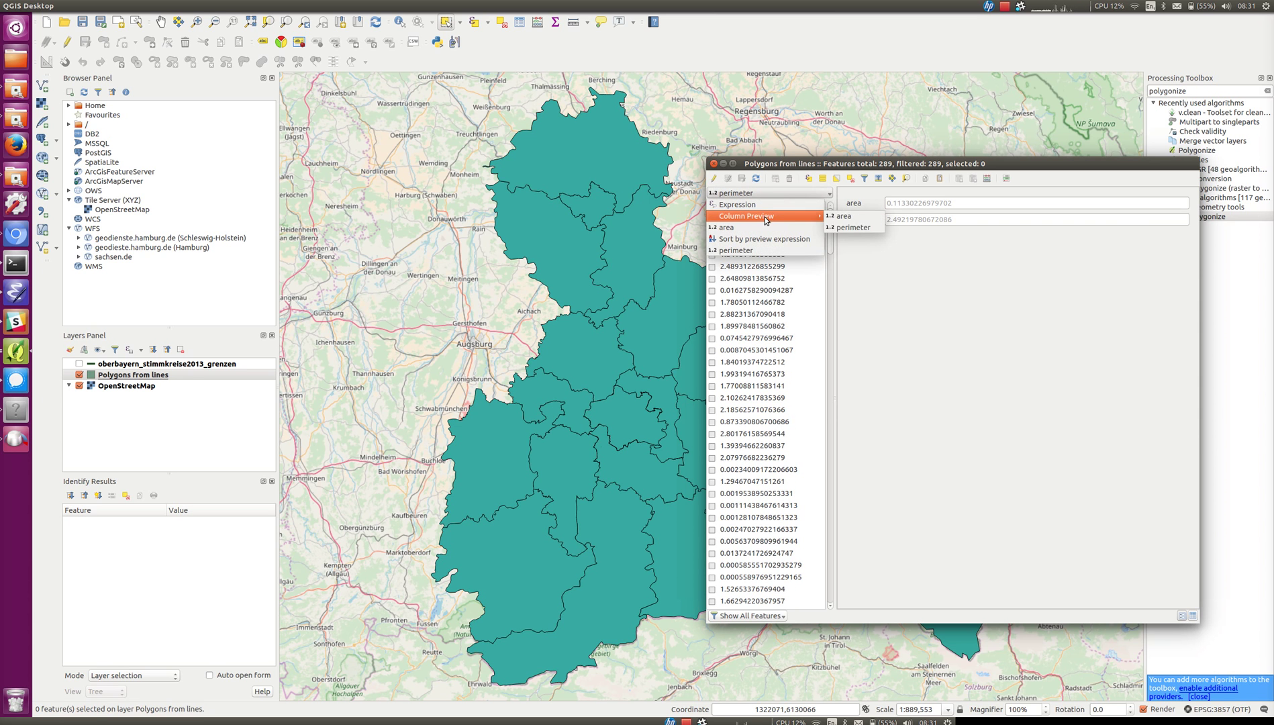
{"action": "left_click", "coordinate": [845, 217]}
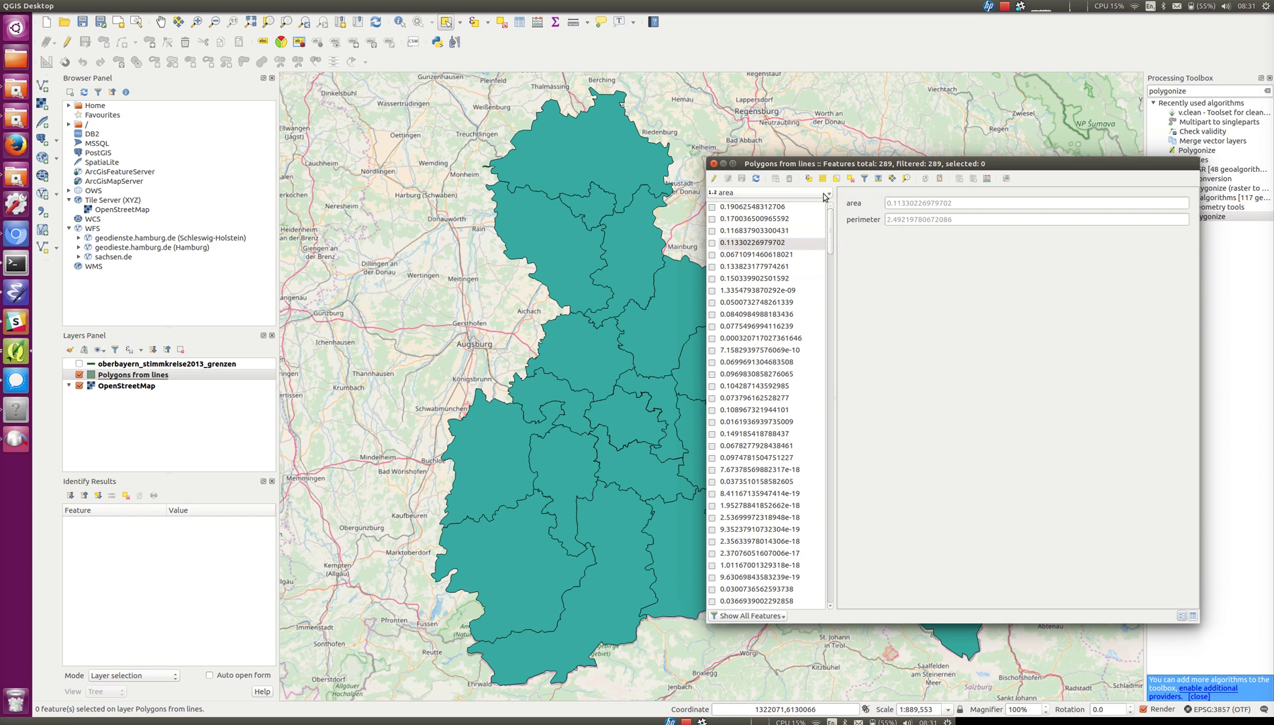
- Sort the feature list by its area preview expression and show the attributes of the smallest polygon
{"action": "left_click", "coordinate": [826, 196]}
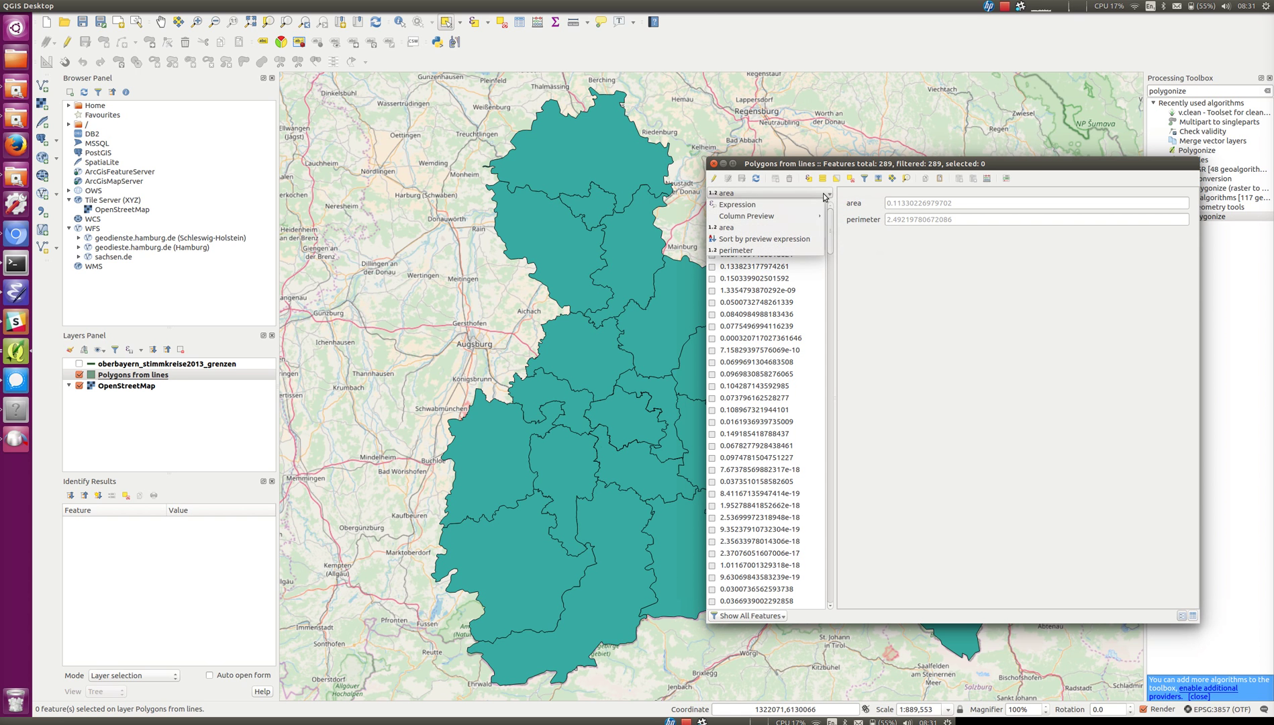
{"action": "left_click", "coordinate": [807, 239]}
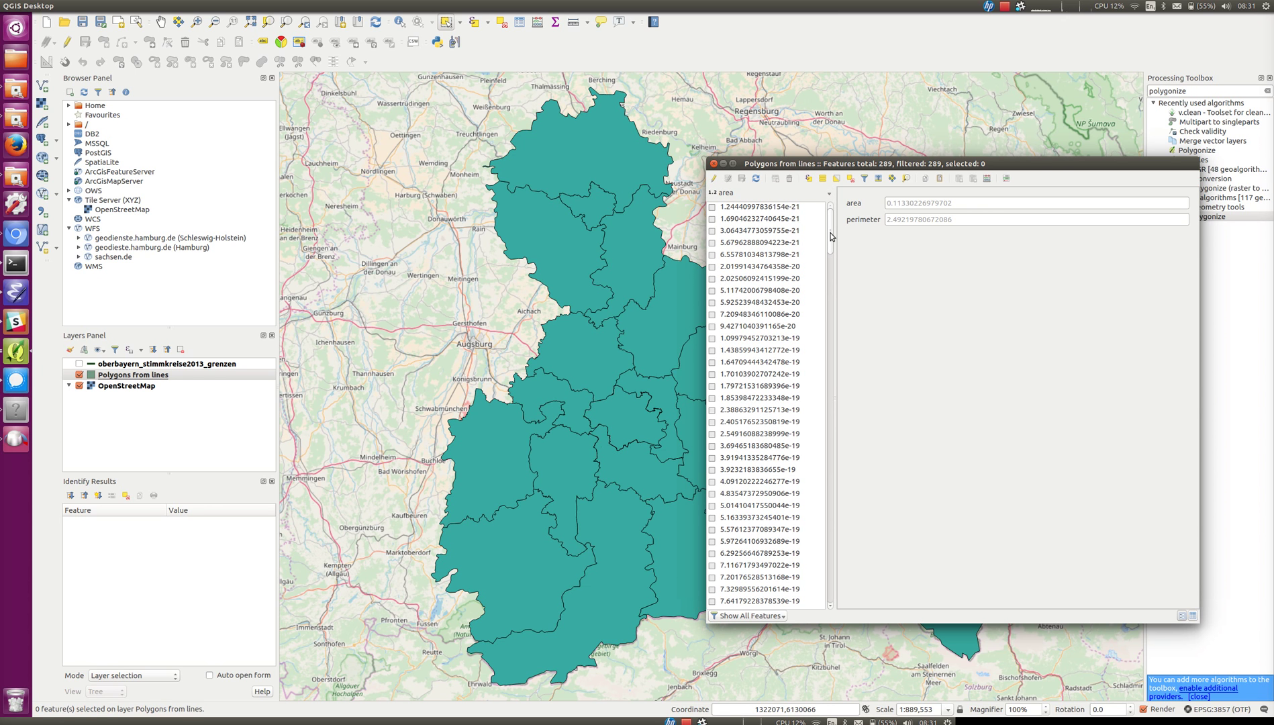
{"action": "left_click", "coordinate": [785, 208]}
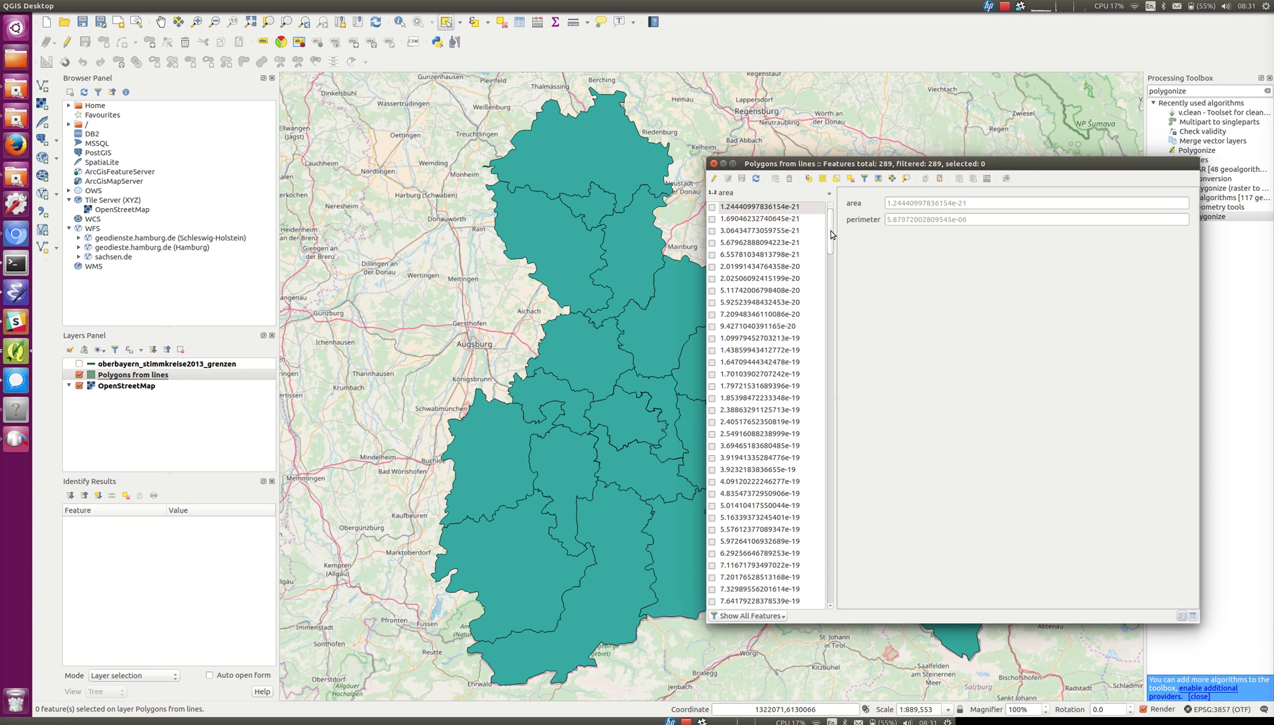
- Select the polygon with area 1.72944559113396e-06 and compare its area and perimeter with those of the next smaller polygon
{"action": "left_click_drag", "start_coordinate": [832, 233], "coordinate": [827, 571]}
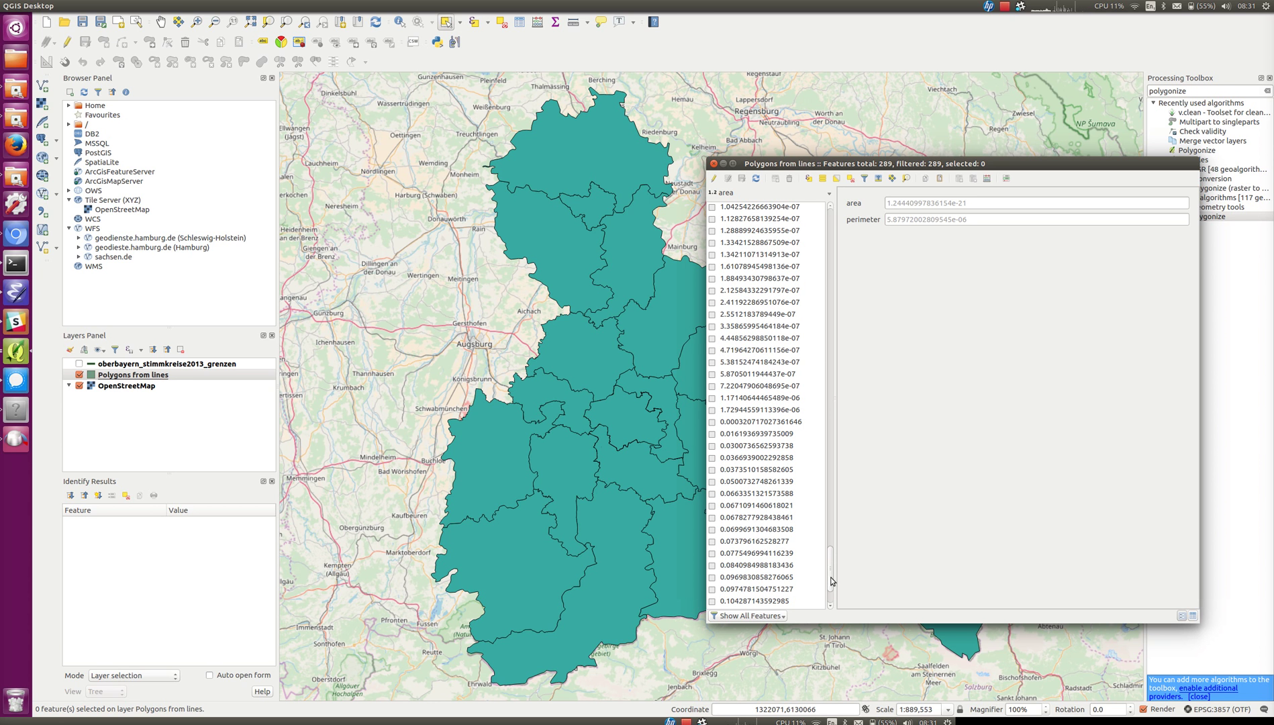
{"action": "left_click", "coordinate": [739, 411]}
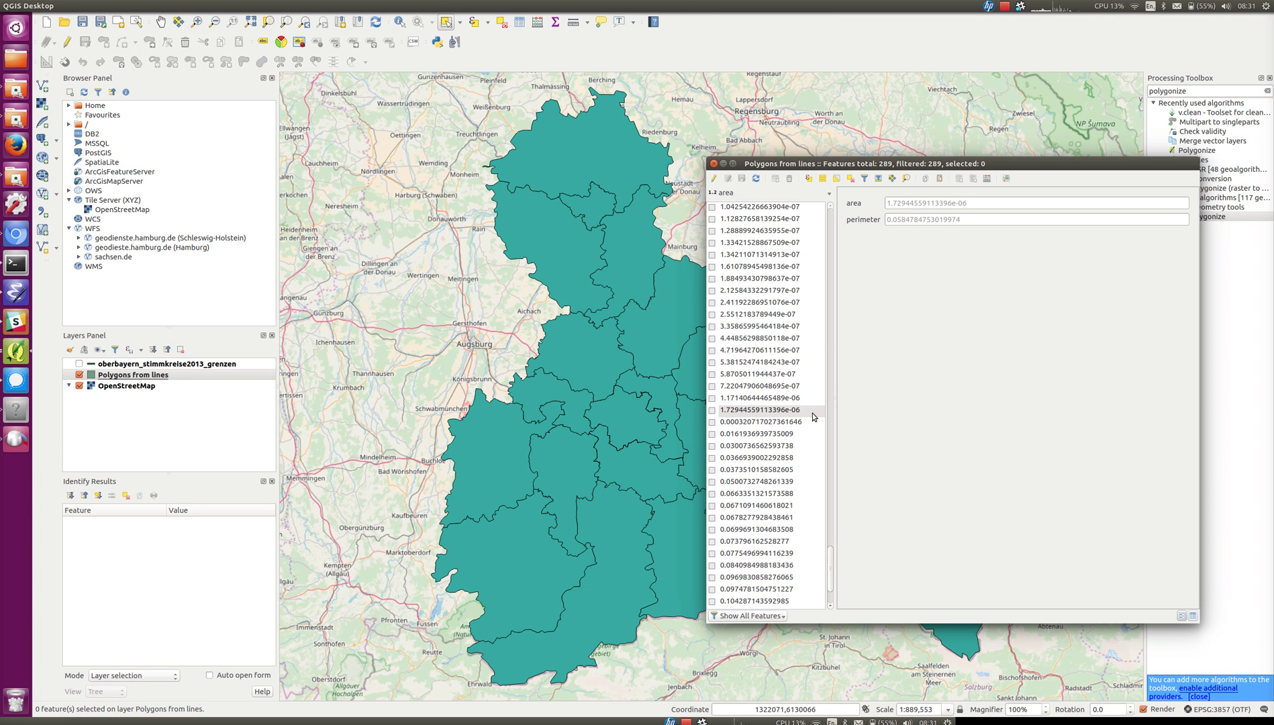
{"action": "left_click", "coordinate": [712, 411]}
{"action": "left_click", "coordinate": [752, 399]}
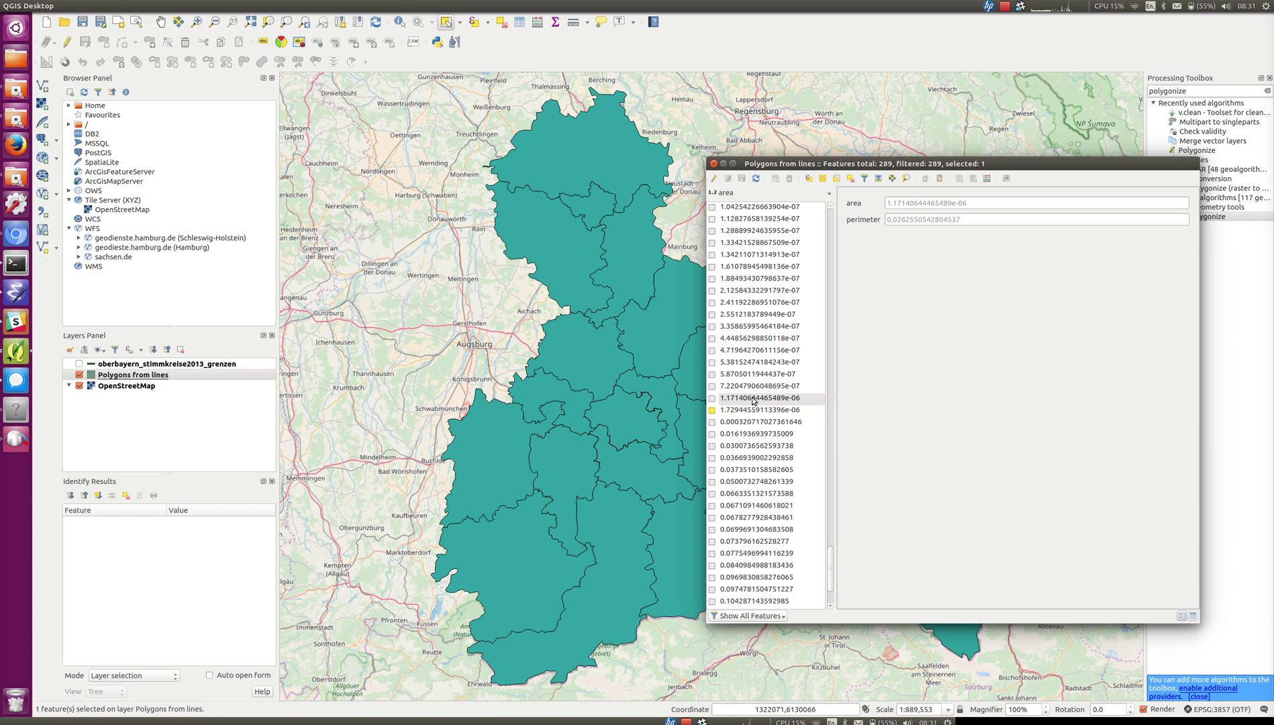
{"action": "left_click", "coordinate": [748, 411]}
{"action": "left_click", "coordinate": [901, 204]}
{"action": "left_click", "coordinate": [899, 220]}
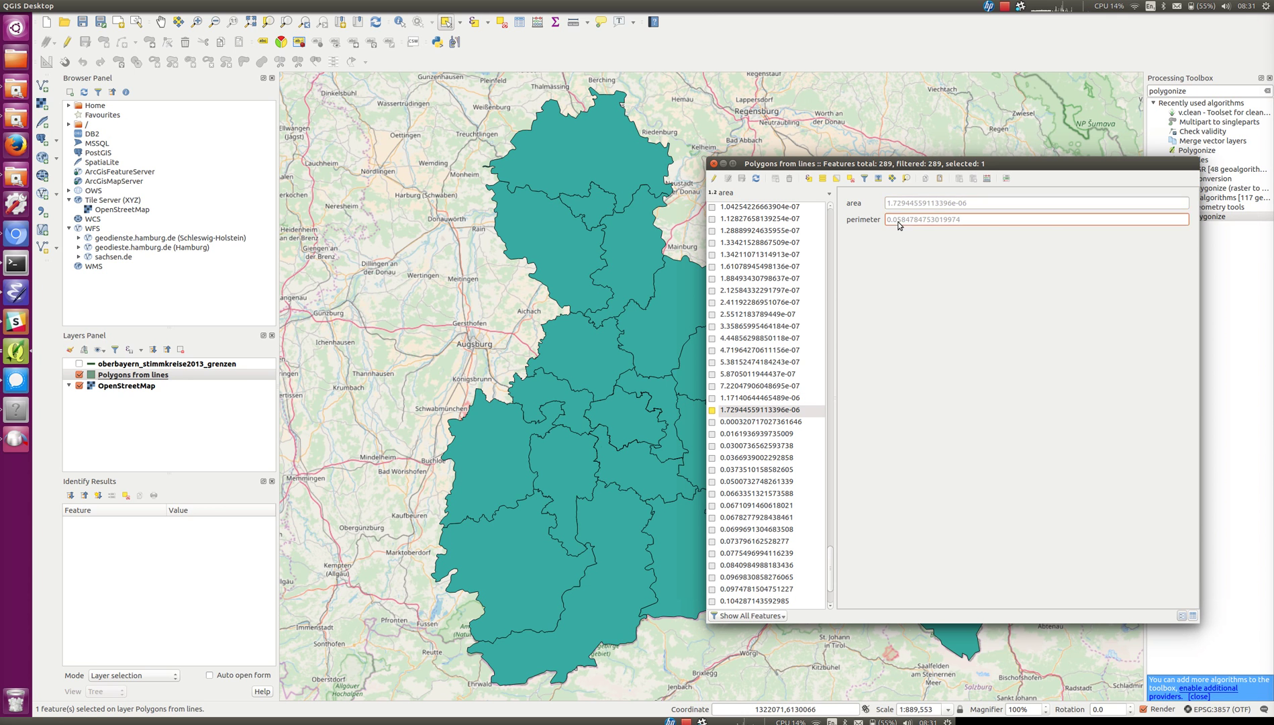
{"action": "left_click", "coordinate": [715, 412]}
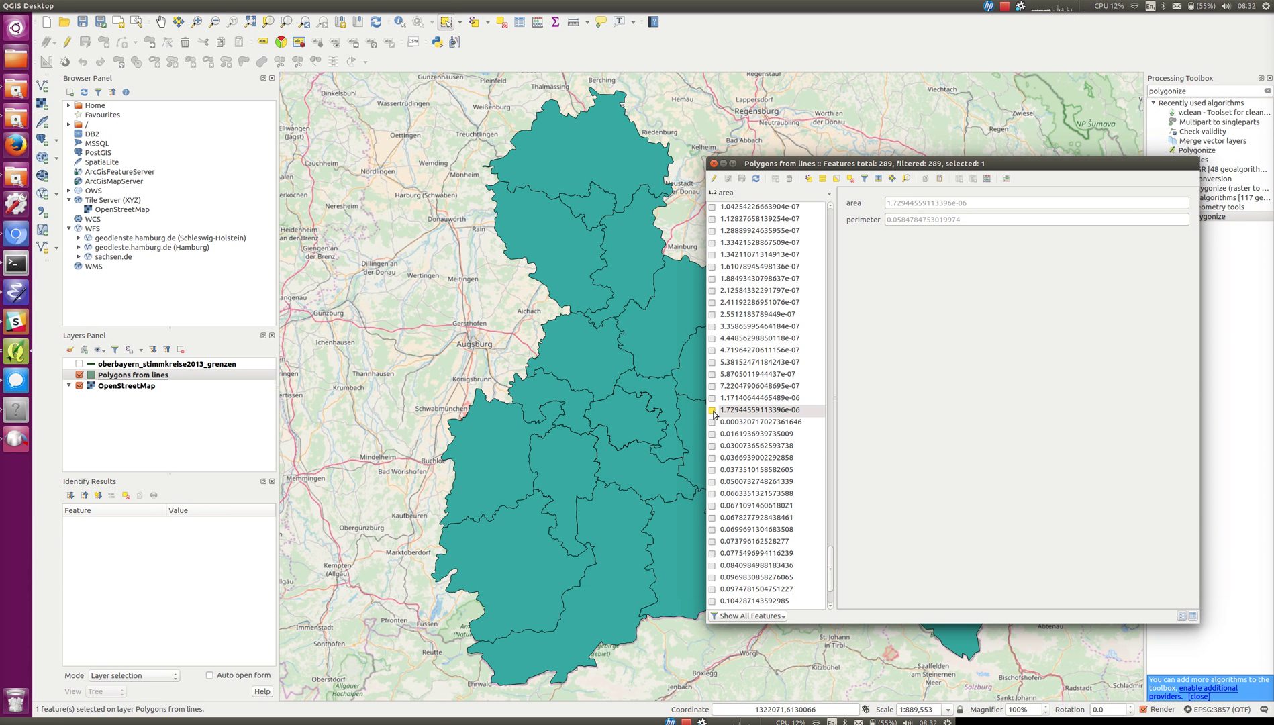
- Move the attribute table aside and select the polygons with areas 0.0366939002292858, 0.0373510158582605 and 0.0500732748261339 in turn to view them on the map
{"action": "left_click_drag", "start_coordinate": [770, 165], "coordinate": [896, 105]}
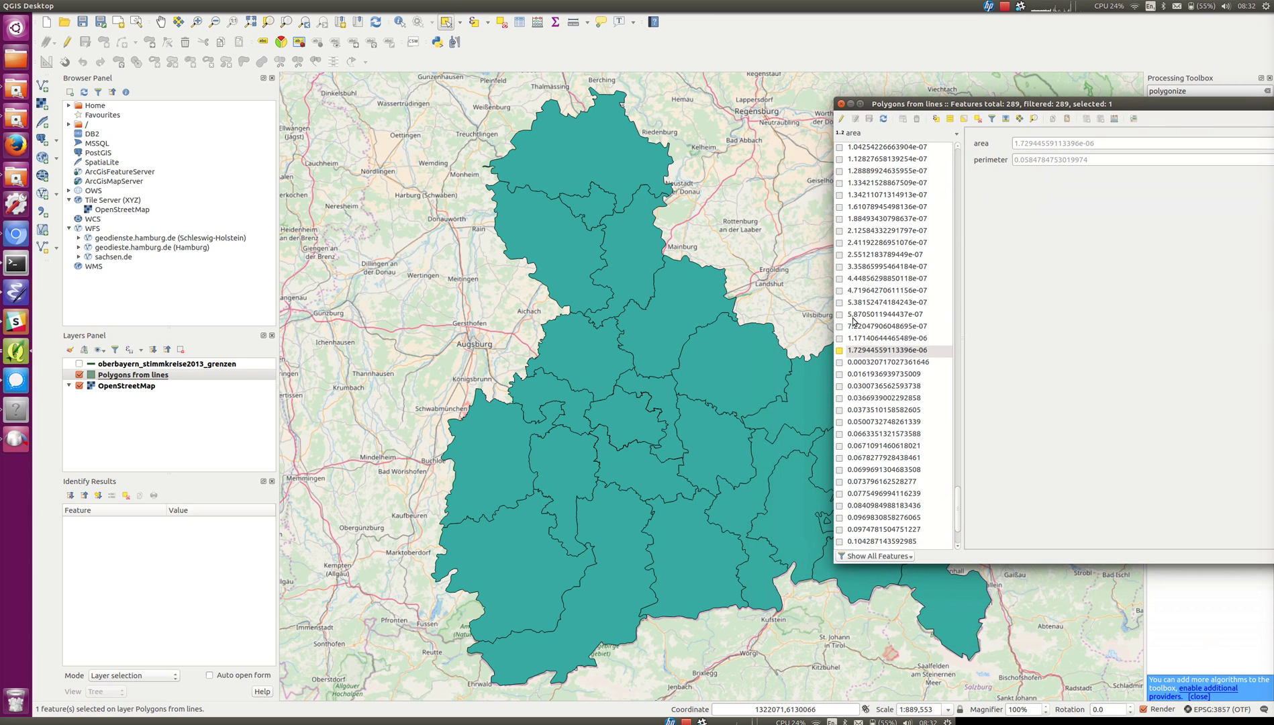
{"action": "left_click", "coordinate": [840, 399]}
{"action": "left_click", "coordinate": [840, 410]}
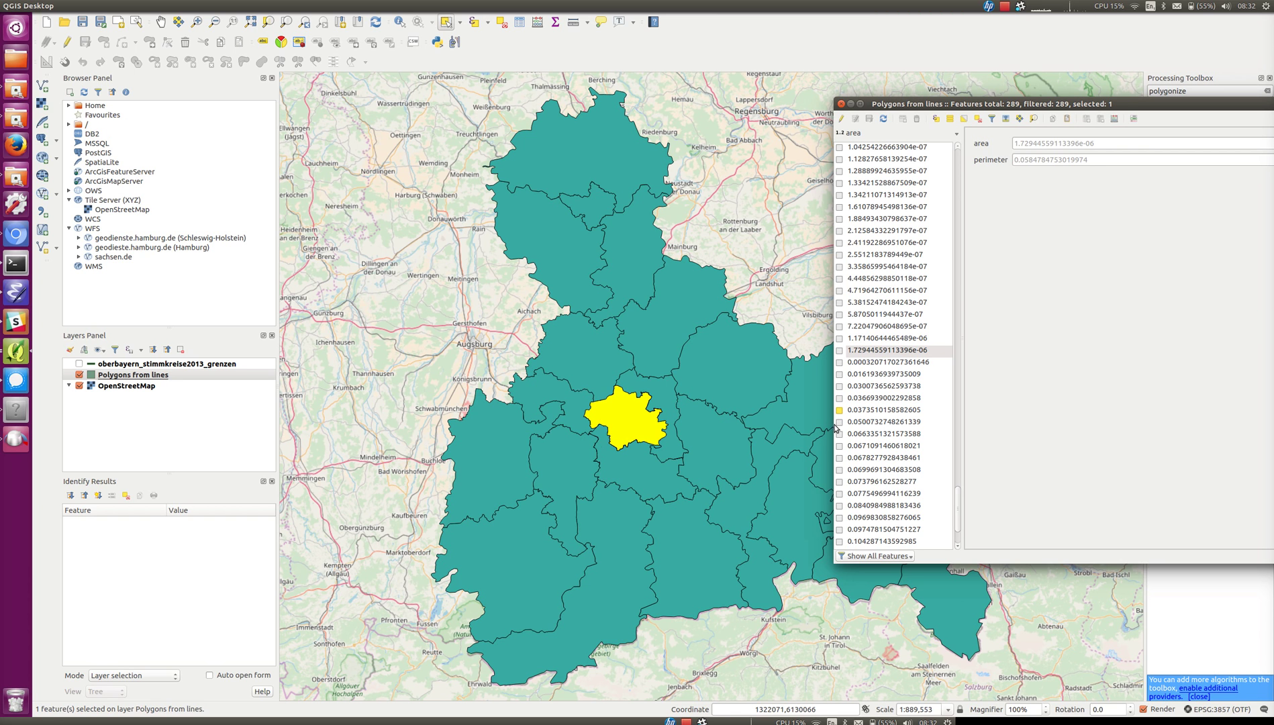
{"action": "left_click", "coordinate": [840, 422]}
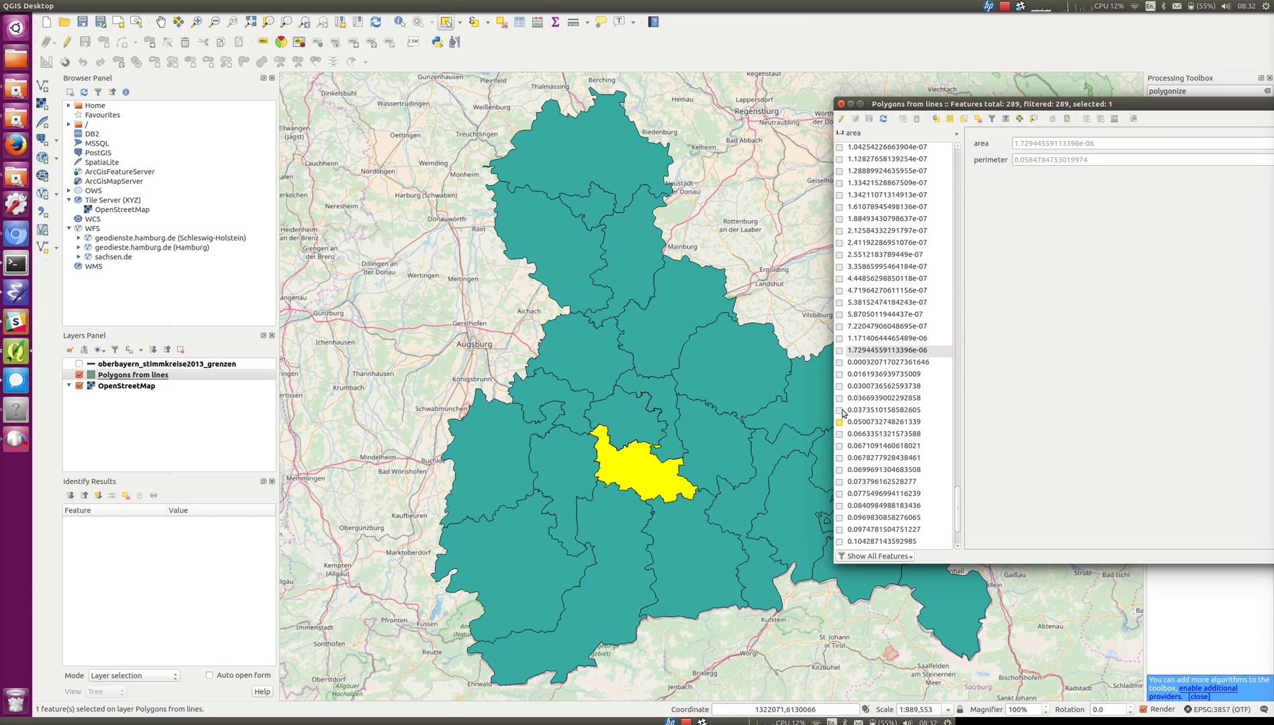
- Select the polygon with area 0.000320717027361646 and move the attribute table further aside to locate it on the map
{"action": "left_click", "coordinate": [839, 364]}
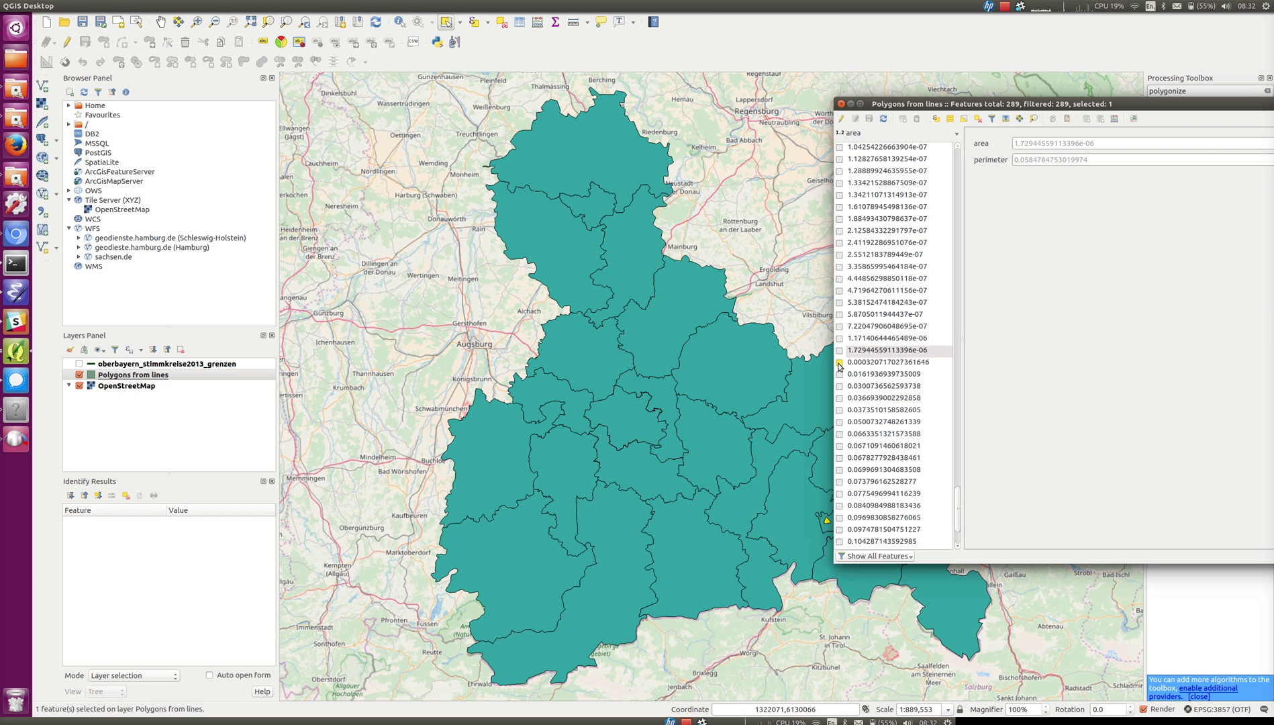
{"action": "left_click_drag", "start_coordinate": [913, 104], "coordinate": [957, 92]}
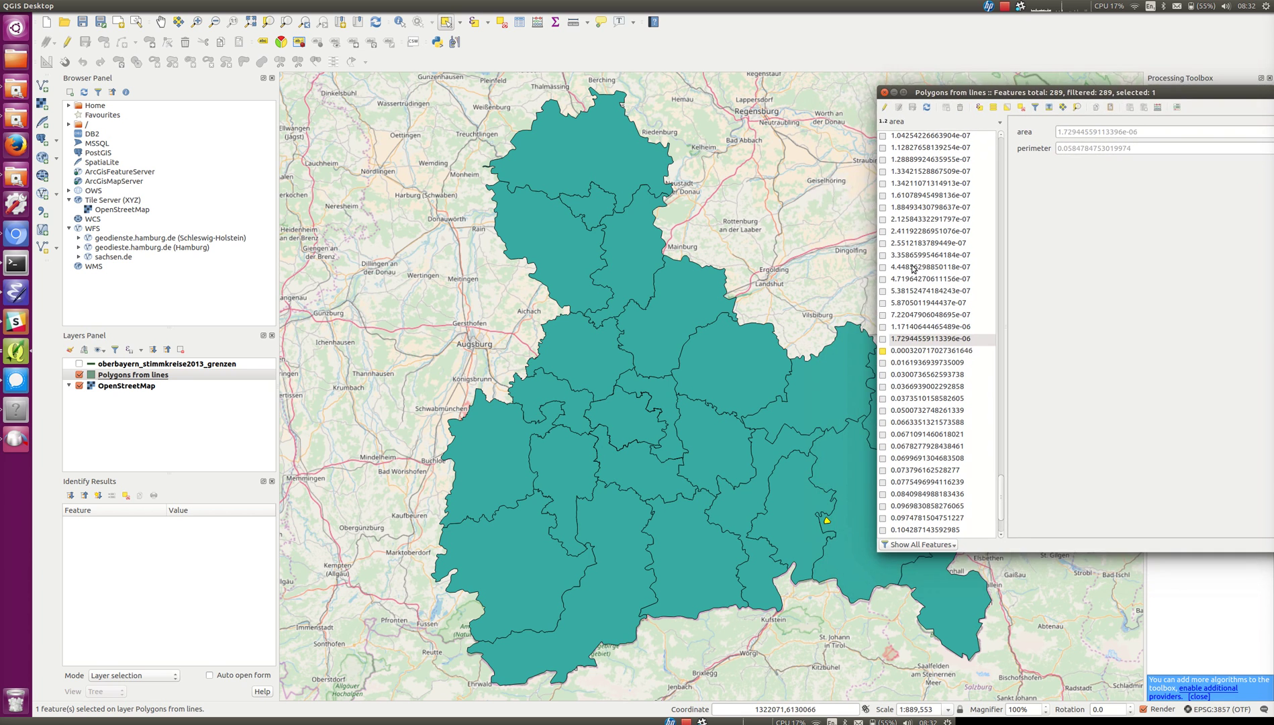
{"action": "left_click", "coordinate": [823, 520]}
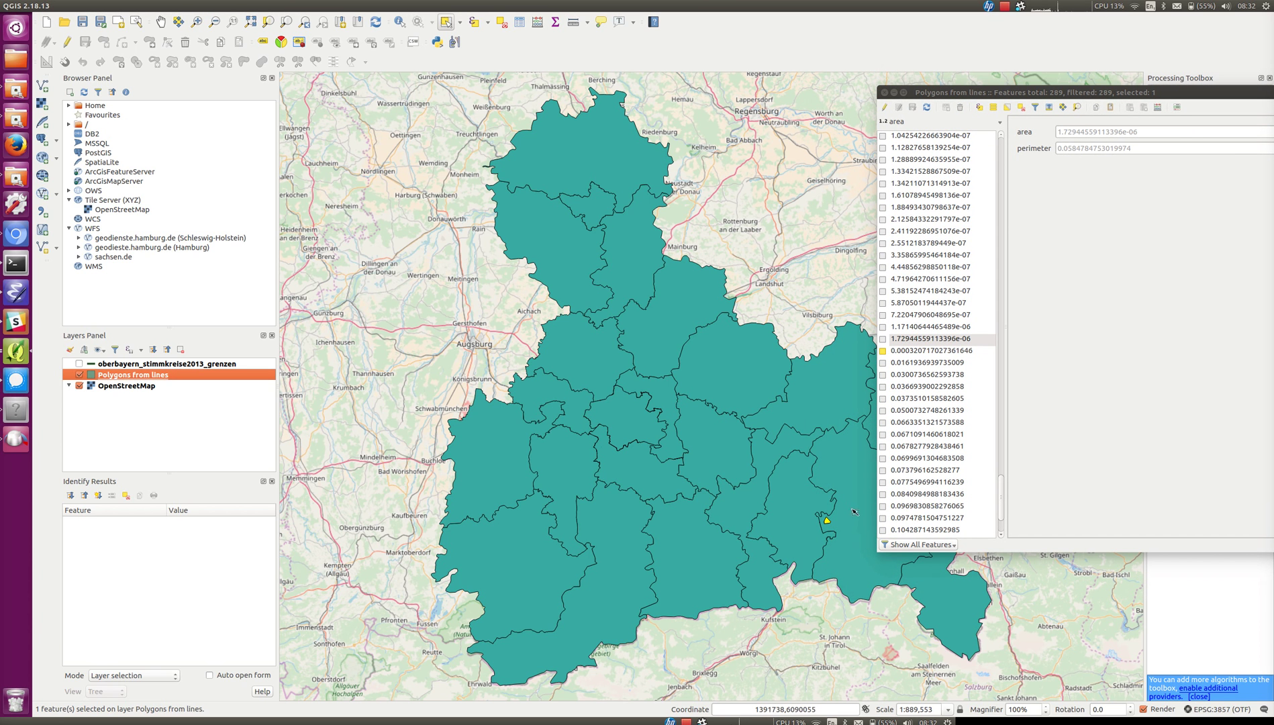
{"action": "left_click", "coordinate": [879, 496]}
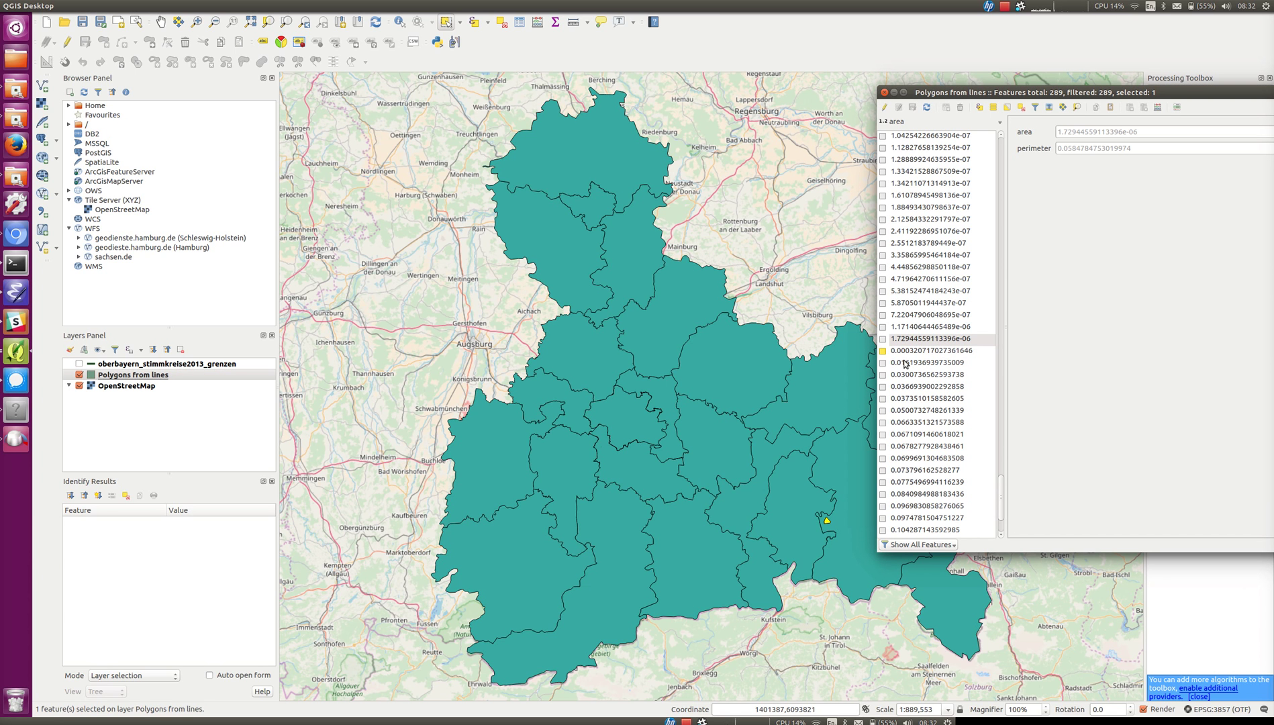
- Select the polygon with area 1.72944559113396e-06 and zoom the map to it to inspect its shape and surroundings
{"action": "left_click", "coordinate": [883, 339]}
{"action": "left_click_drag", "start_coordinate": [947, 95], "coordinate": [770, 121]}
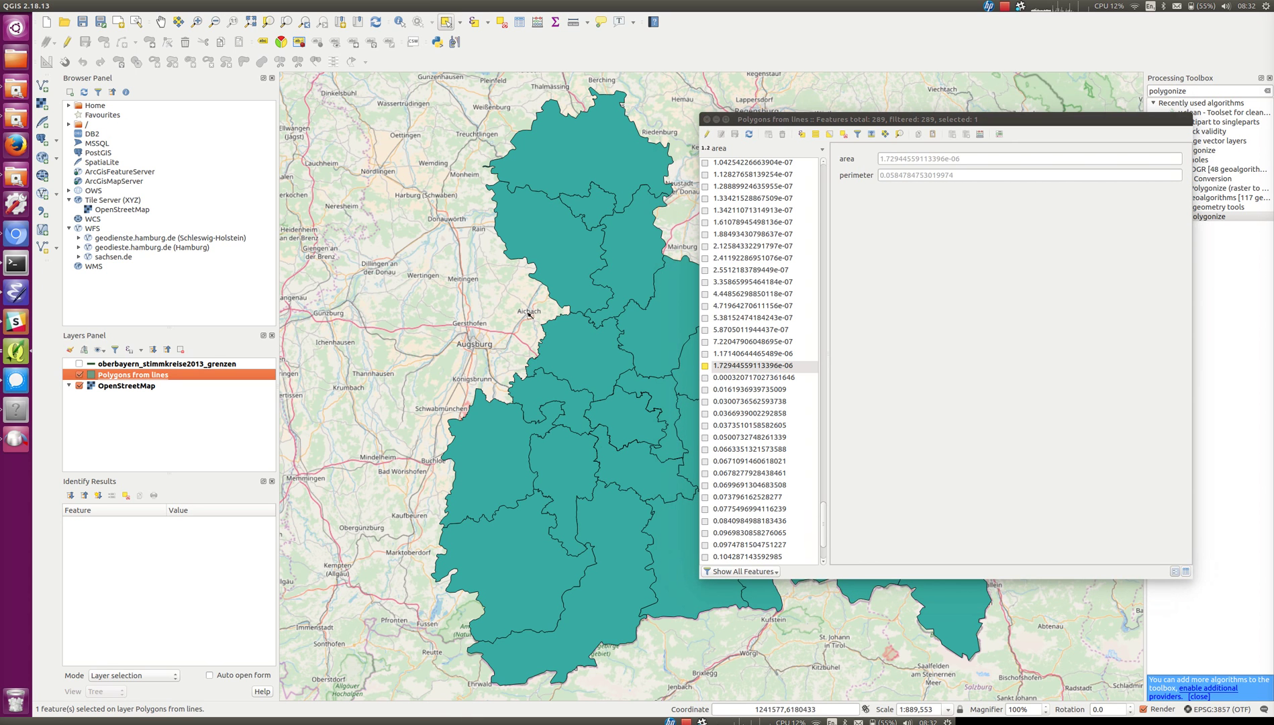
{"action": "left_click", "coordinate": [267, 24]}
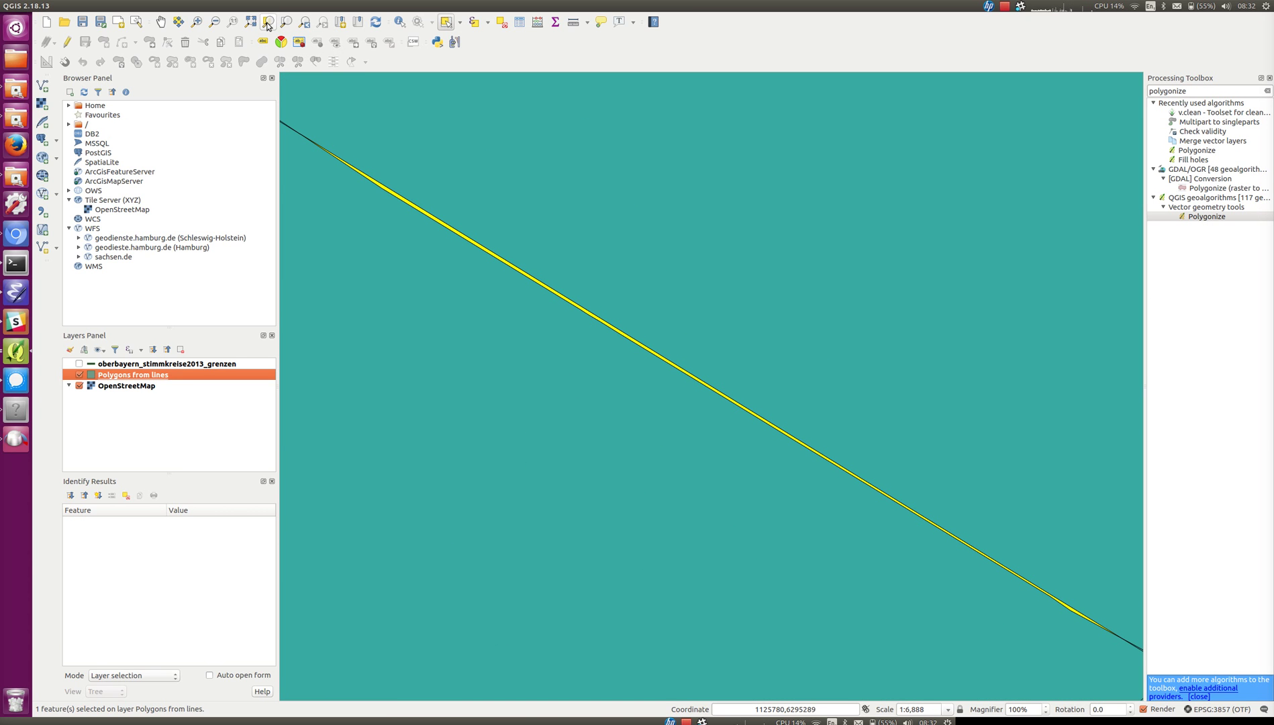
{"action": "scroll", "coordinate": [560, 213], "scroll_direction": "down", "scroll_amount": 1}
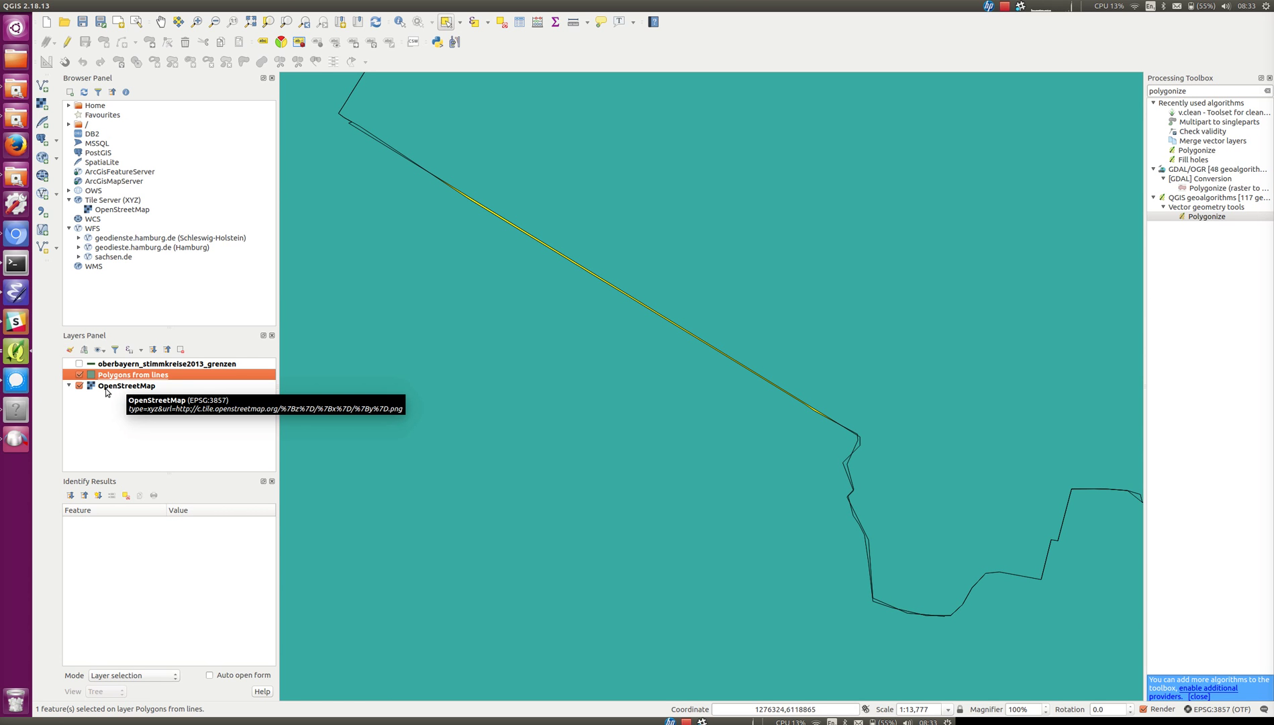
- Set the fill transparency of the Polygons from lines layer to 47%
{"action": "right_click", "coordinate": [135, 371]}
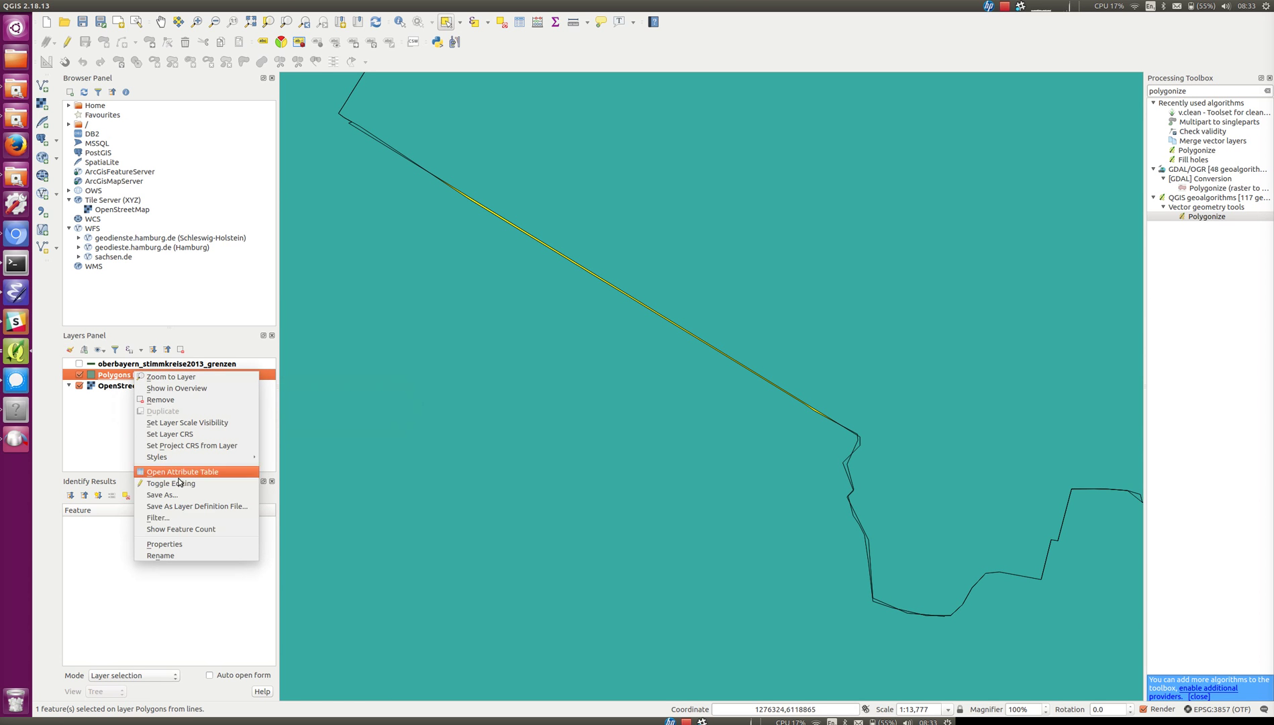
{"action": "left_click", "coordinate": [190, 551]}
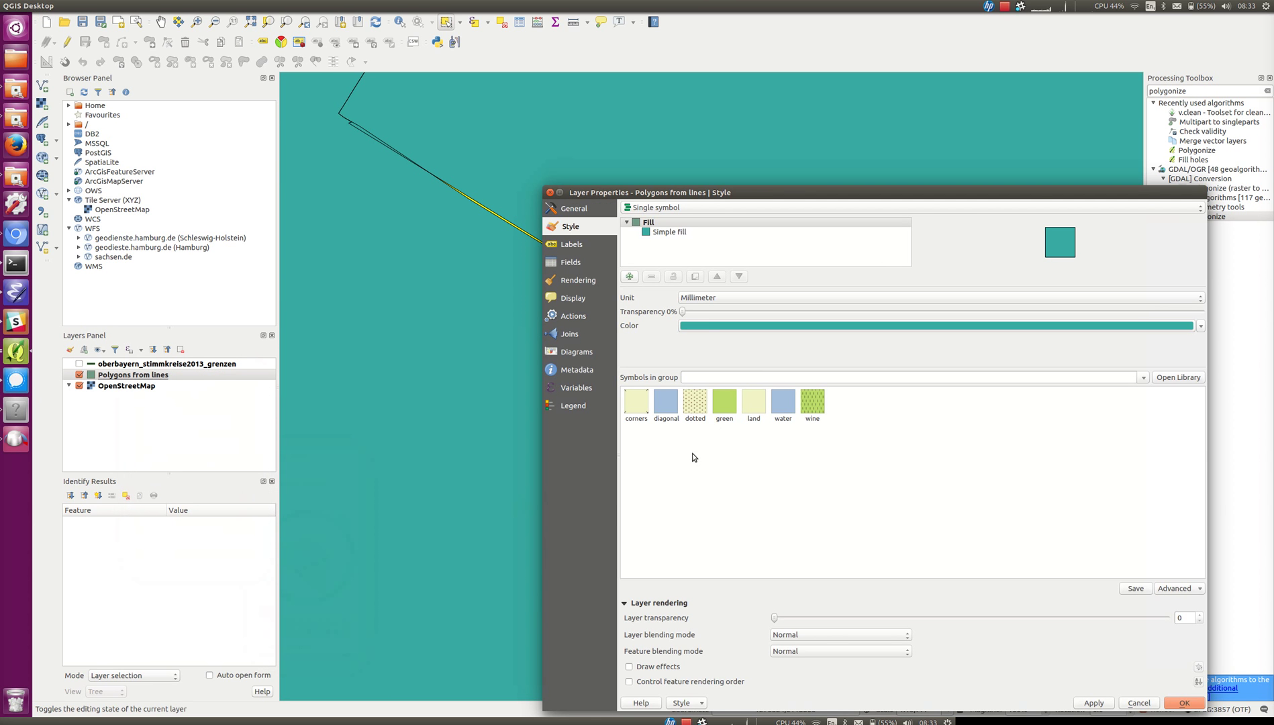
{"action": "left_click_drag", "start_coordinate": [683, 313], "coordinate": [932, 319]}
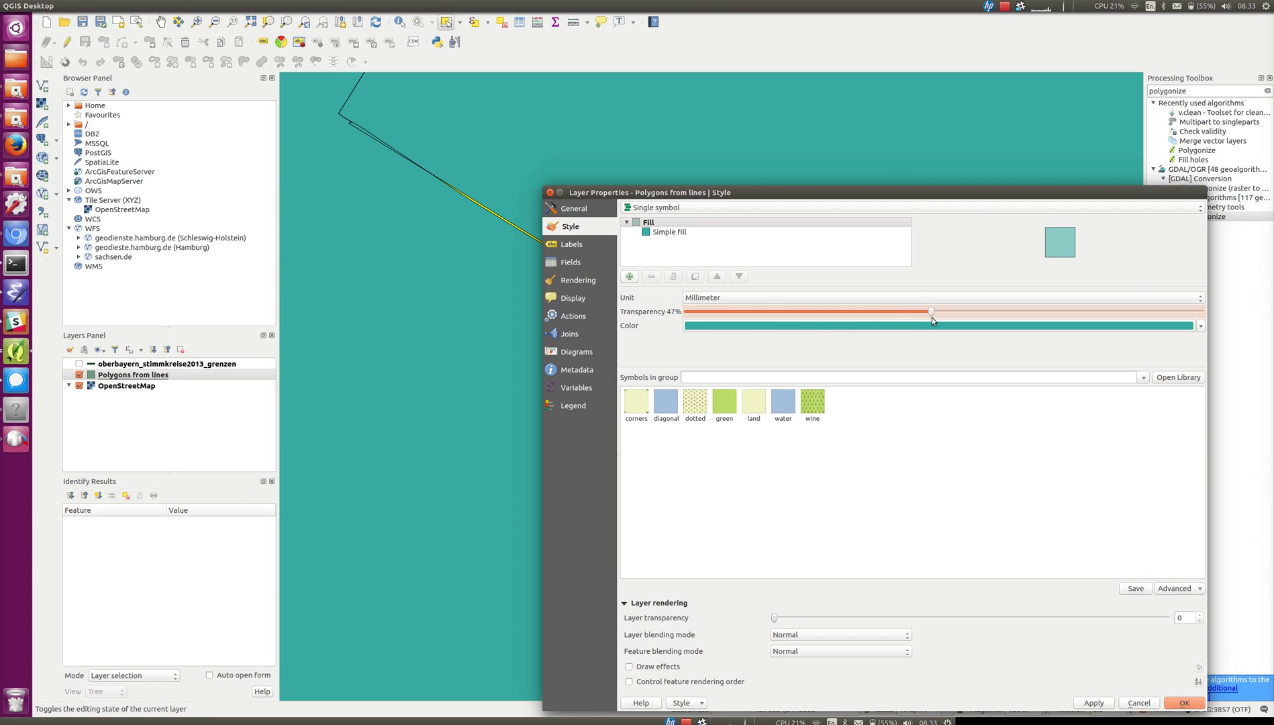
{"action": "left_click", "coordinate": [1192, 702]}
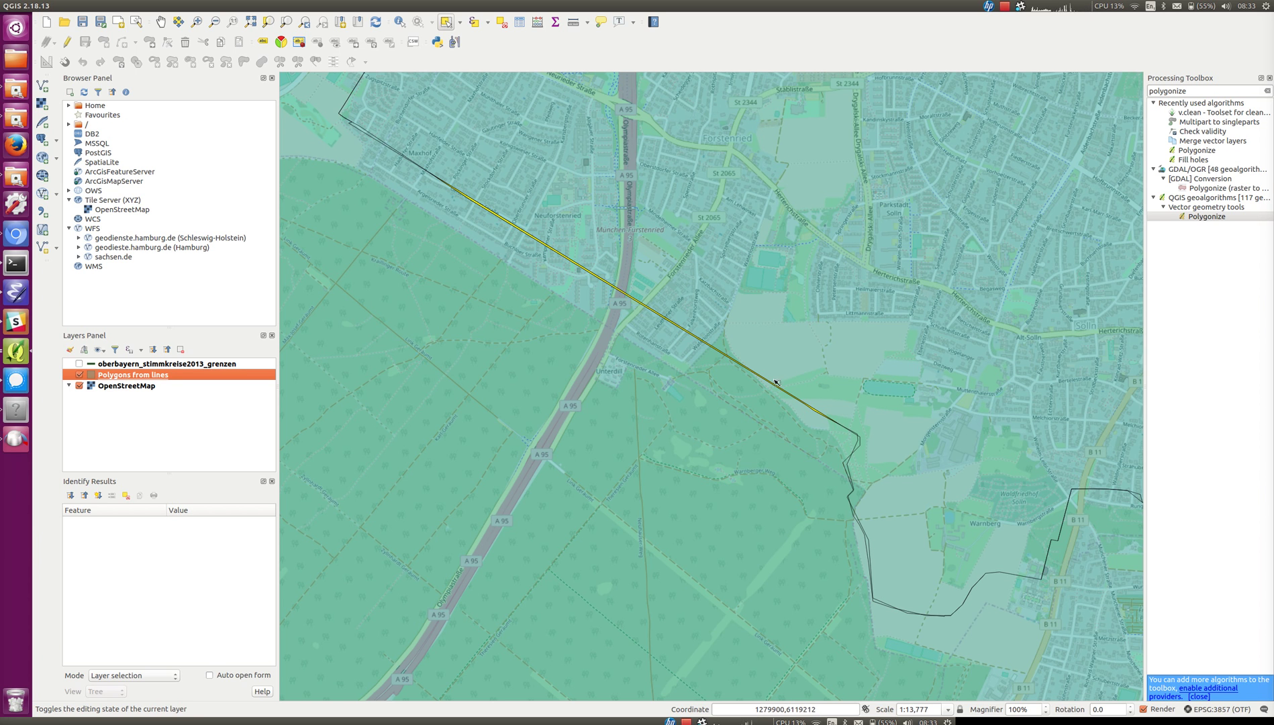
- Return to the full Oberbayern view and select the polygons with areas 0.000320717027361646 and 1.72944559113396e-06 in turn to compare them on the map
{"action": "left_click", "coordinate": [304, 26]}
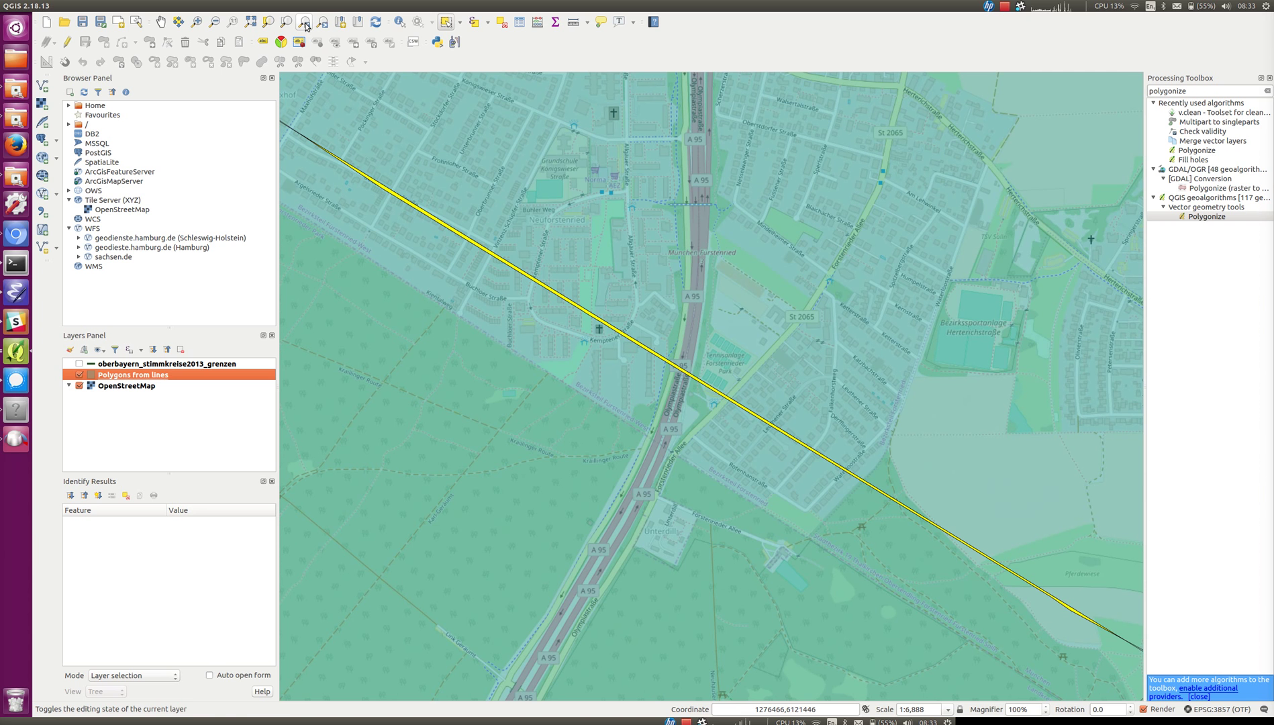
{"action": "left_click", "coordinate": [305, 25]}
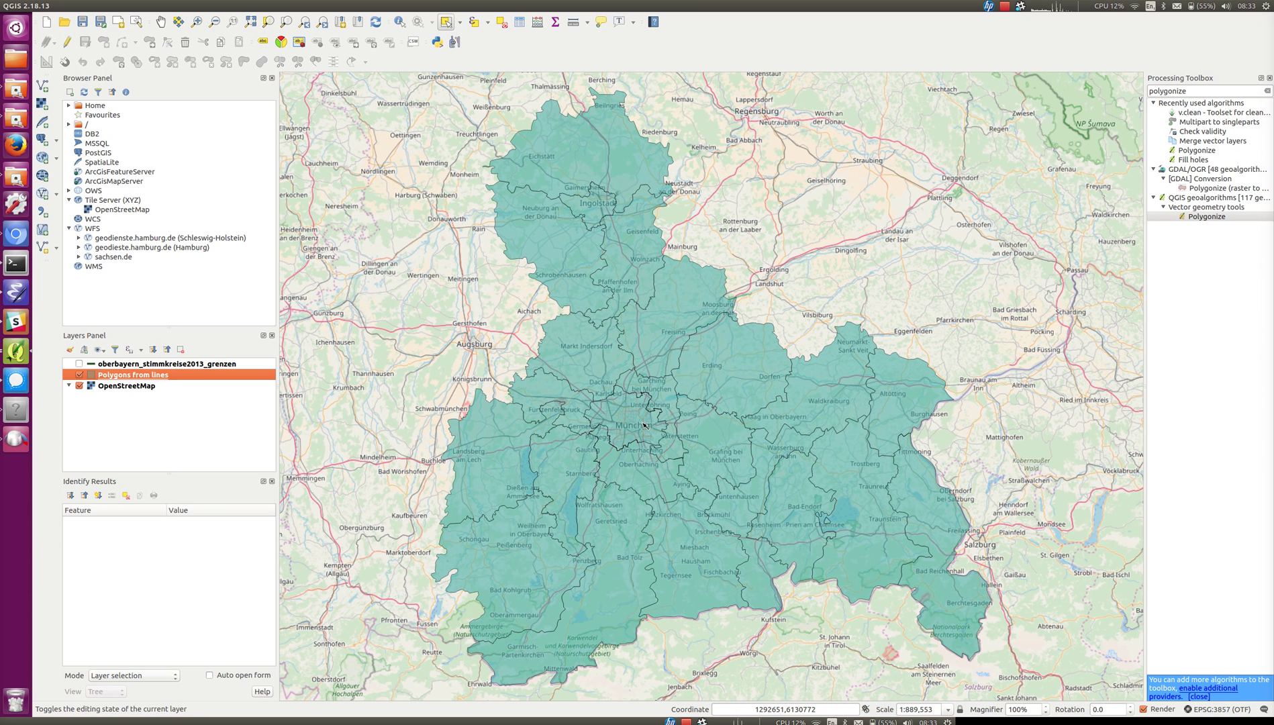
{"action": "key", "text": "alt+Tab"}
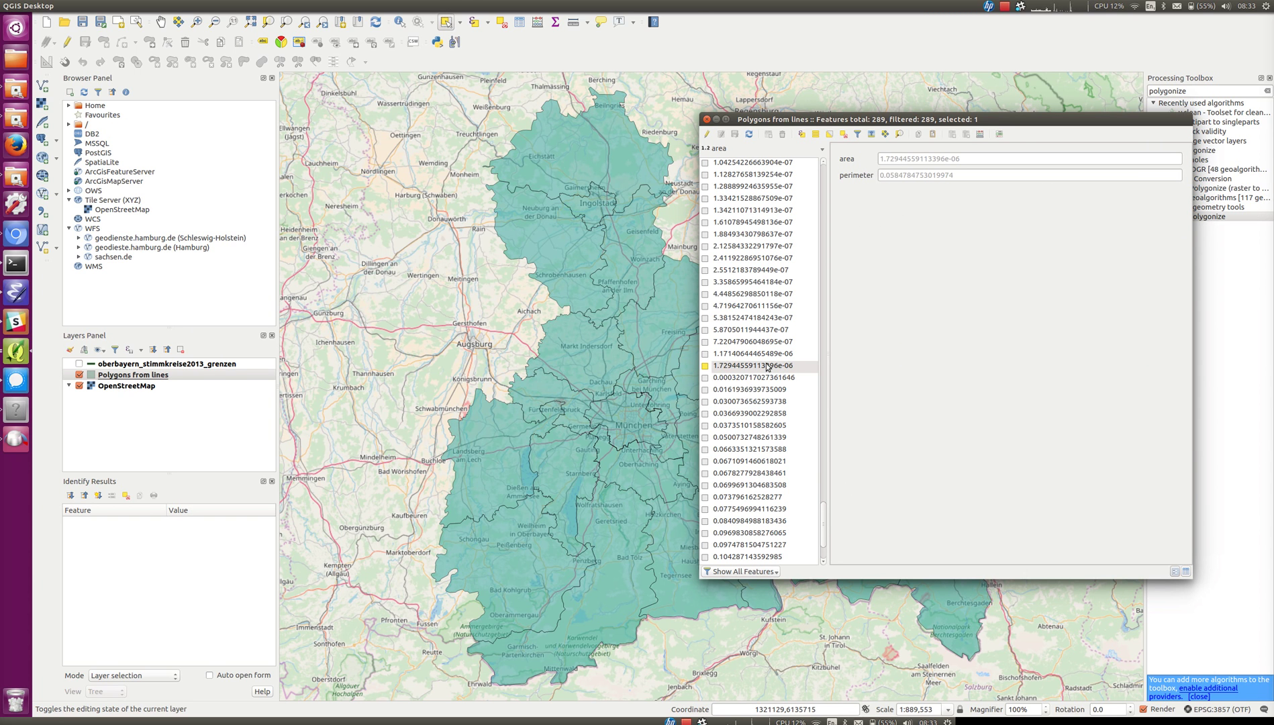
{"action": "left_click_drag", "start_coordinate": [801, 127], "coordinate": [915, 106]}
{"action": "left_click", "coordinate": [820, 356]}
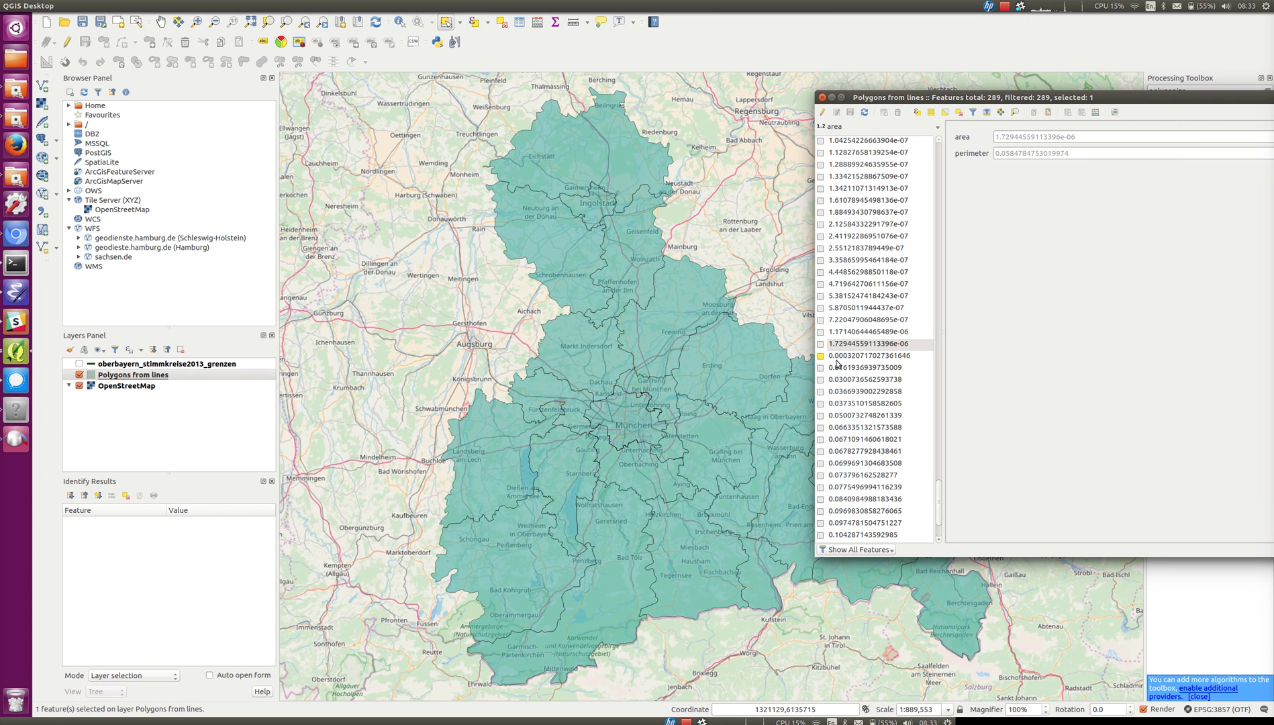
{"action": "left_click_drag", "start_coordinate": [888, 98], "coordinate": [613, 125]}
{"action": "left_click", "coordinate": [551, 366]}
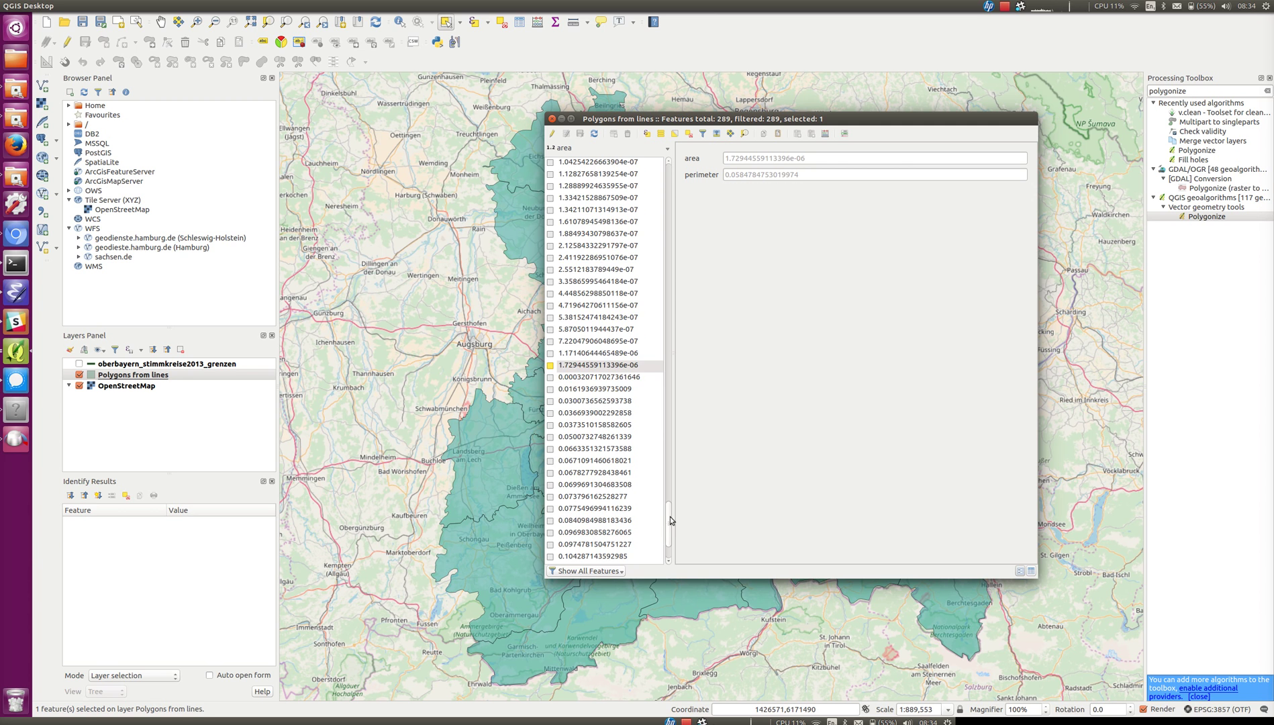
- Select all sliver polygons in the layer with the expression "area" <= 0.0003
{"action": "scroll", "coordinate": [671, 497], "scroll_direction": "up", "scroll_amount": 5}
{"action": "scroll", "coordinate": [676, 498], "scroll_direction": "down", "scroll_amount": 1}
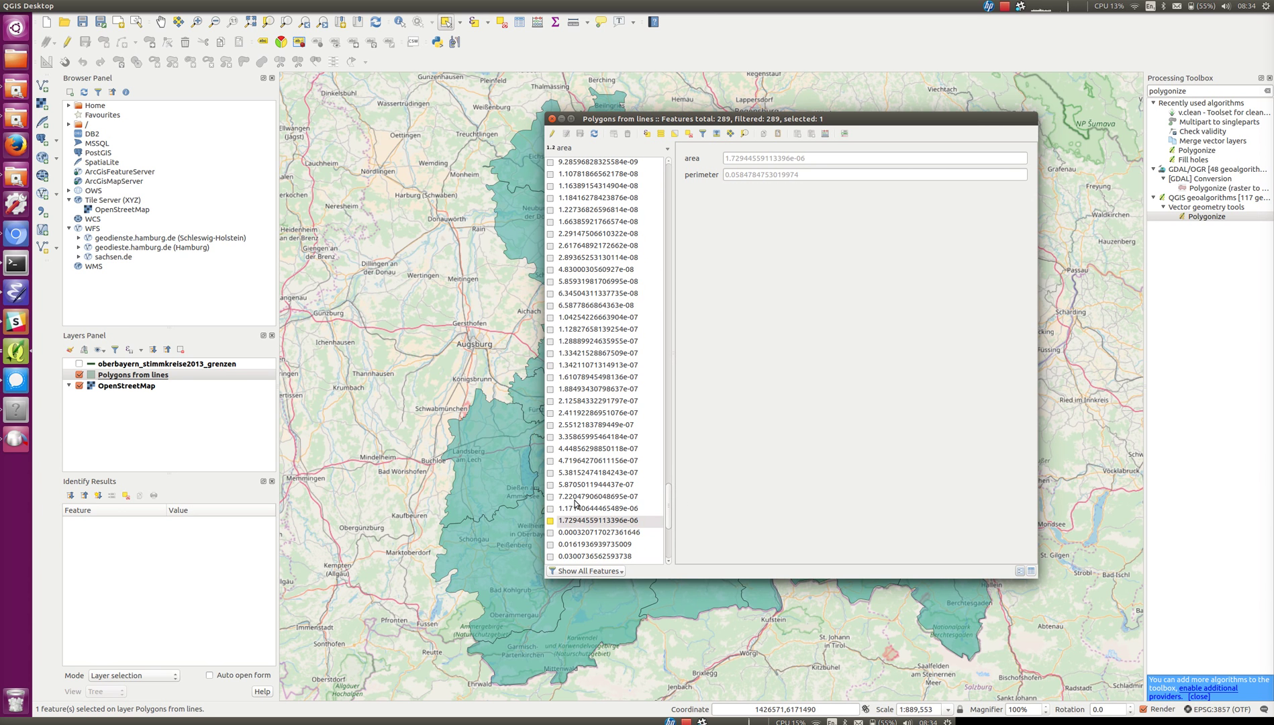
{"action": "left_click", "coordinate": [550, 498]}
{"action": "left_click_drag", "start_coordinate": [552, 484], "coordinate": [554, 452]}
{"action": "left_click", "coordinate": [648, 136]}
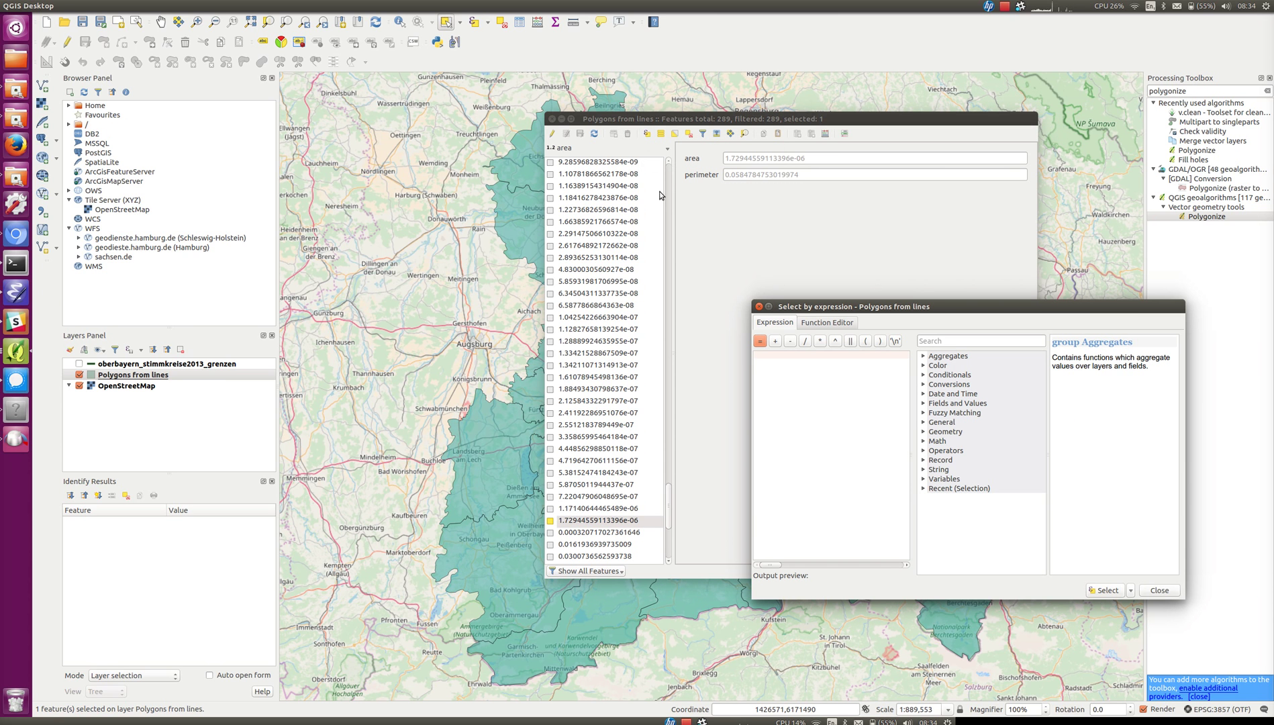
{"action": "left_click", "coordinate": [925, 404]}
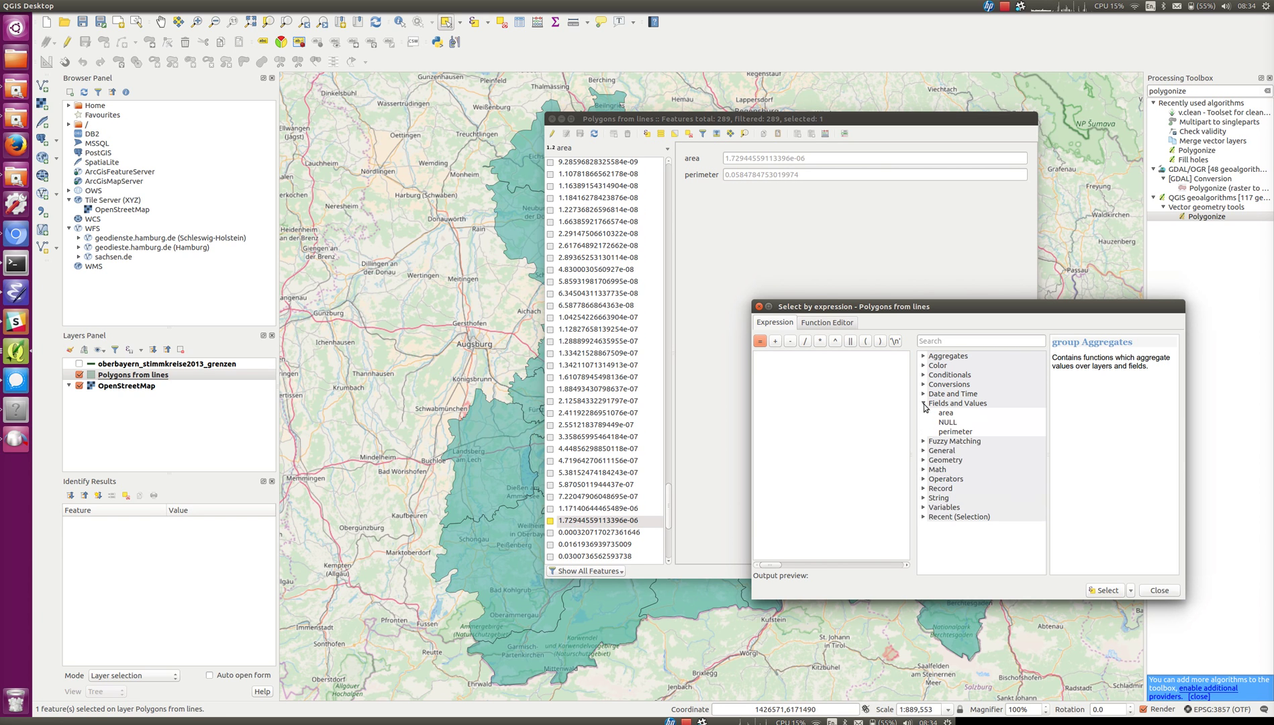
{"action": "double_click", "coordinate": [957, 415]}
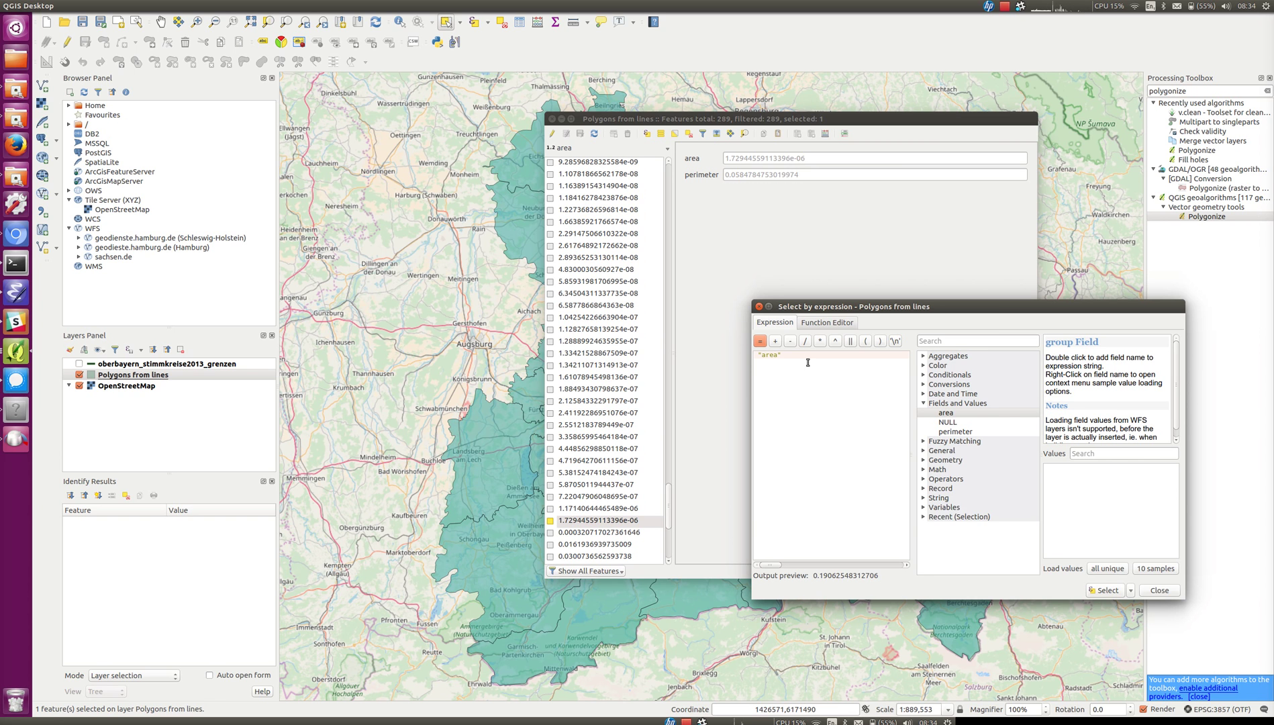
{"action": "type", "text": "<="}
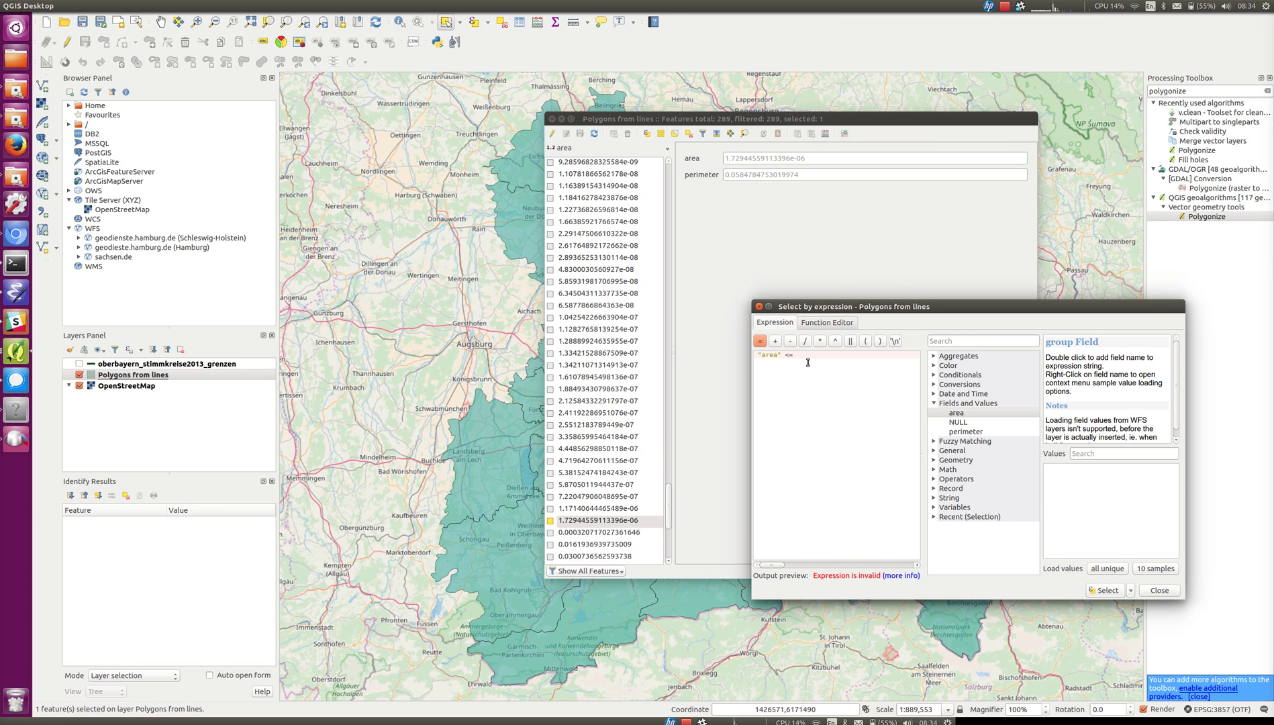
{"action": "type", "text": "0.0003"}
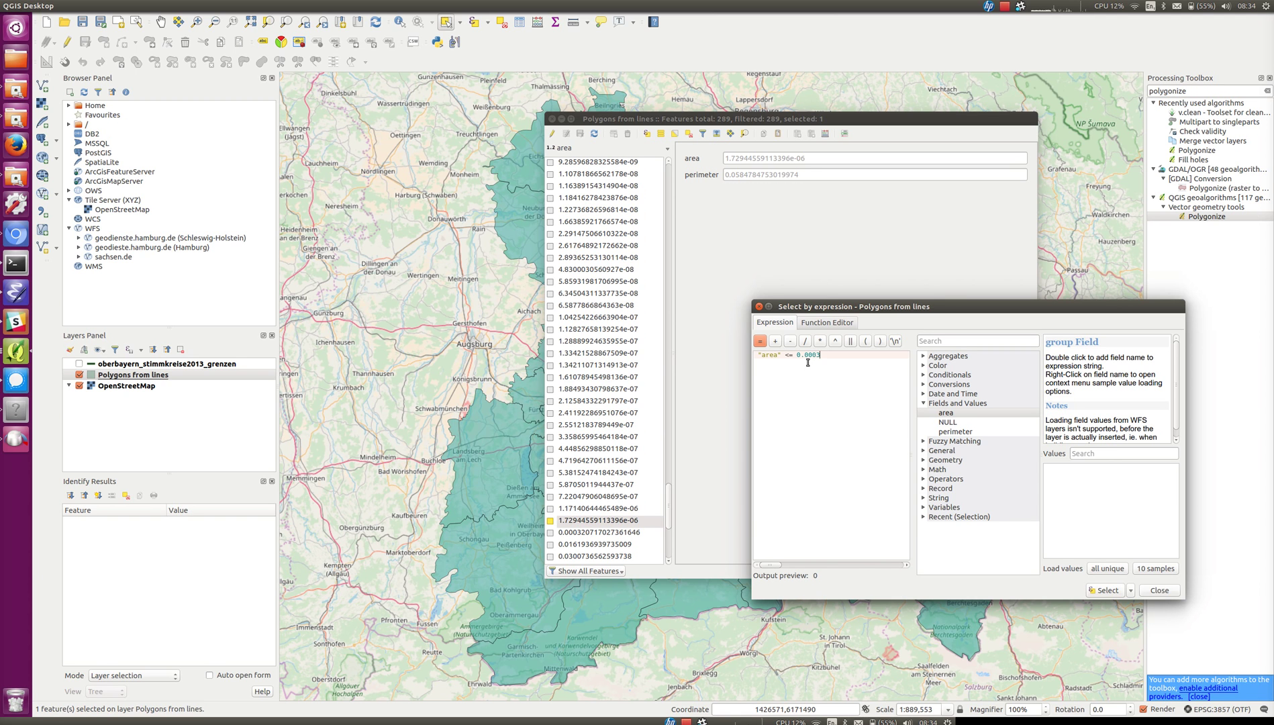
{"action": "left_click", "coordinate": [1113, 593]}
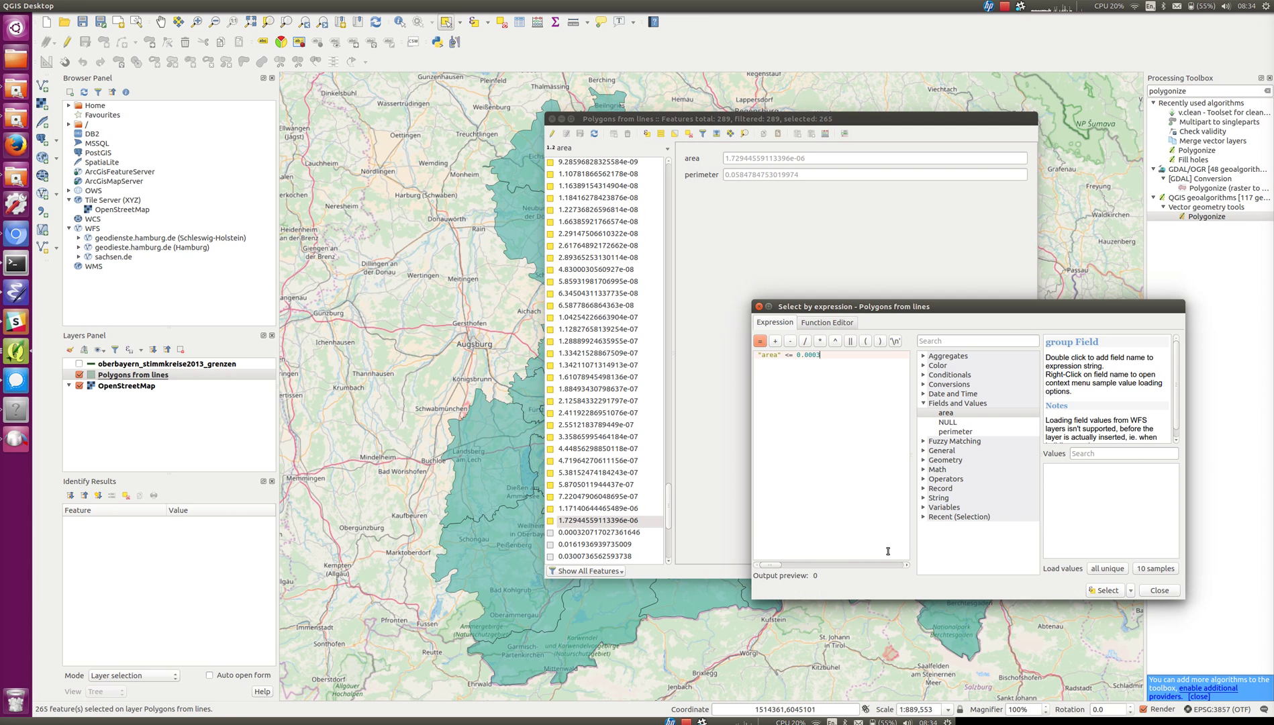
{"action": "left_click", "coordinate": [1165, 591]}
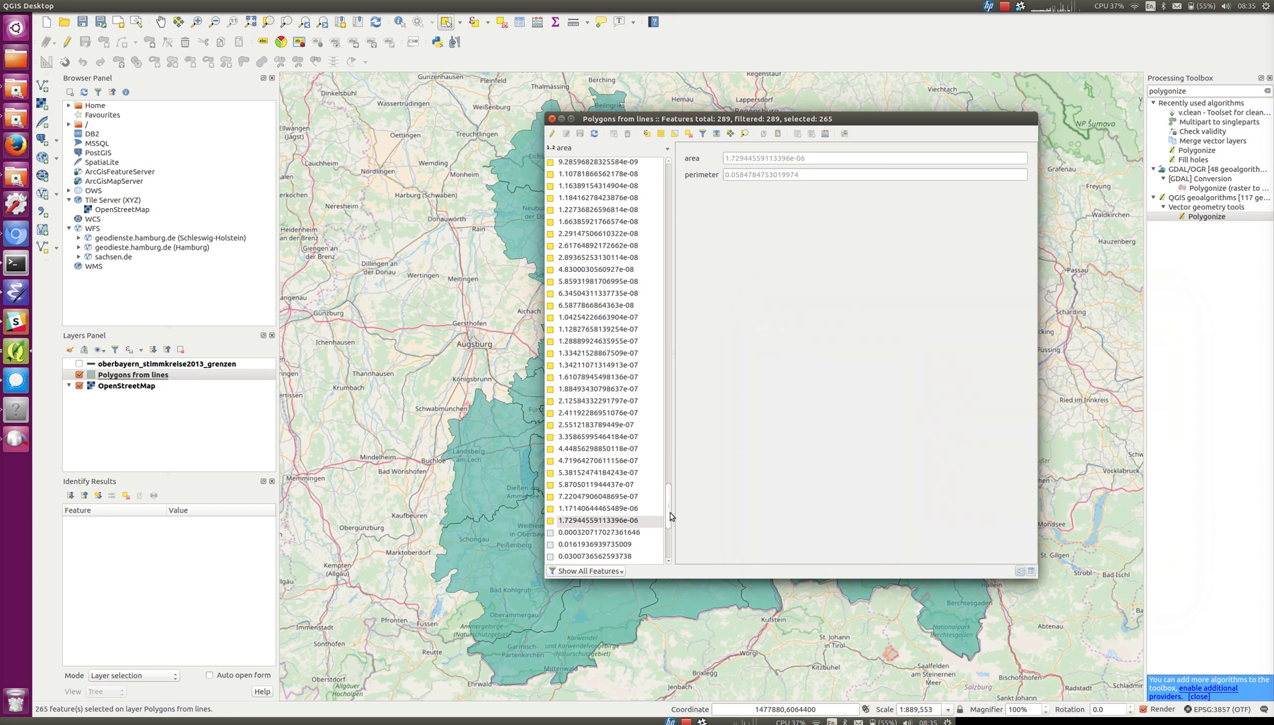
- Review the selected polygons in the feature list and turn on editing for the Polygons from lines layer
{"action": "scroll", "coordinate": [670, 520], "scroll_direction": "down", "scroll_amount": 3}
{"action": "left_click_drag", "start_coordinate": [673, 527], "coordinate": [701, 189]}
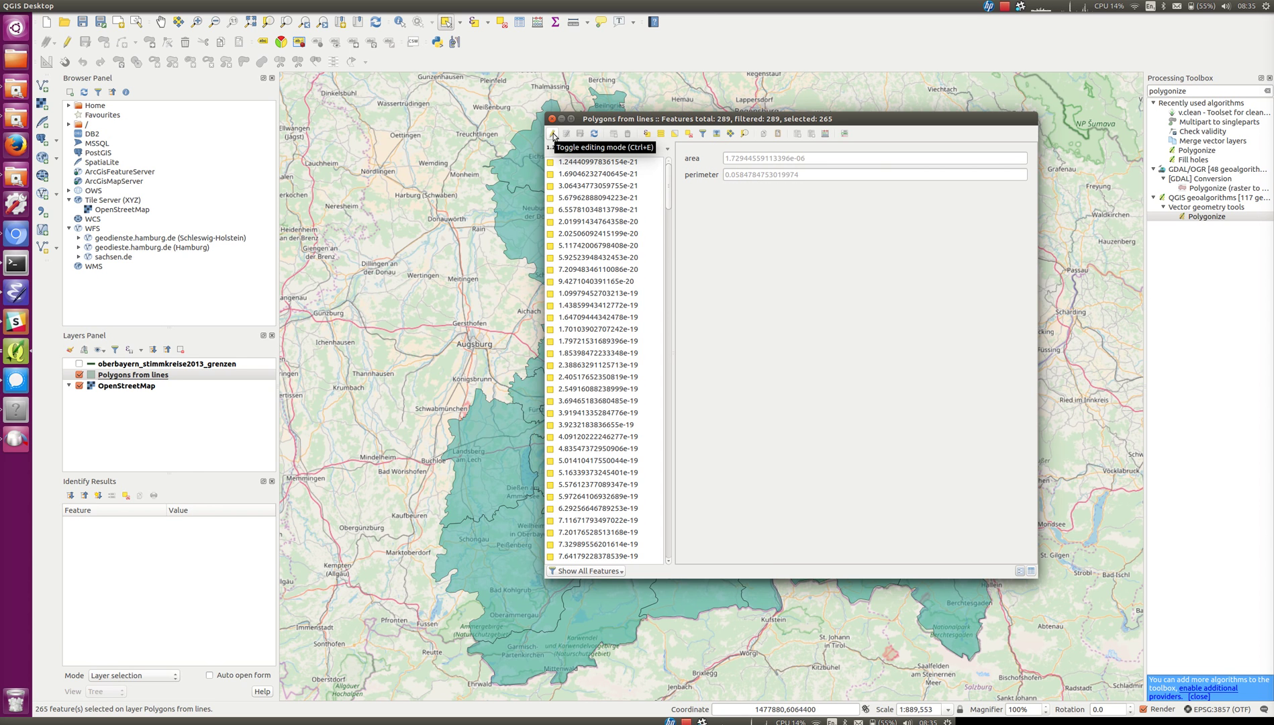
{"action": "right_click", "coordinate": [148, 375]}
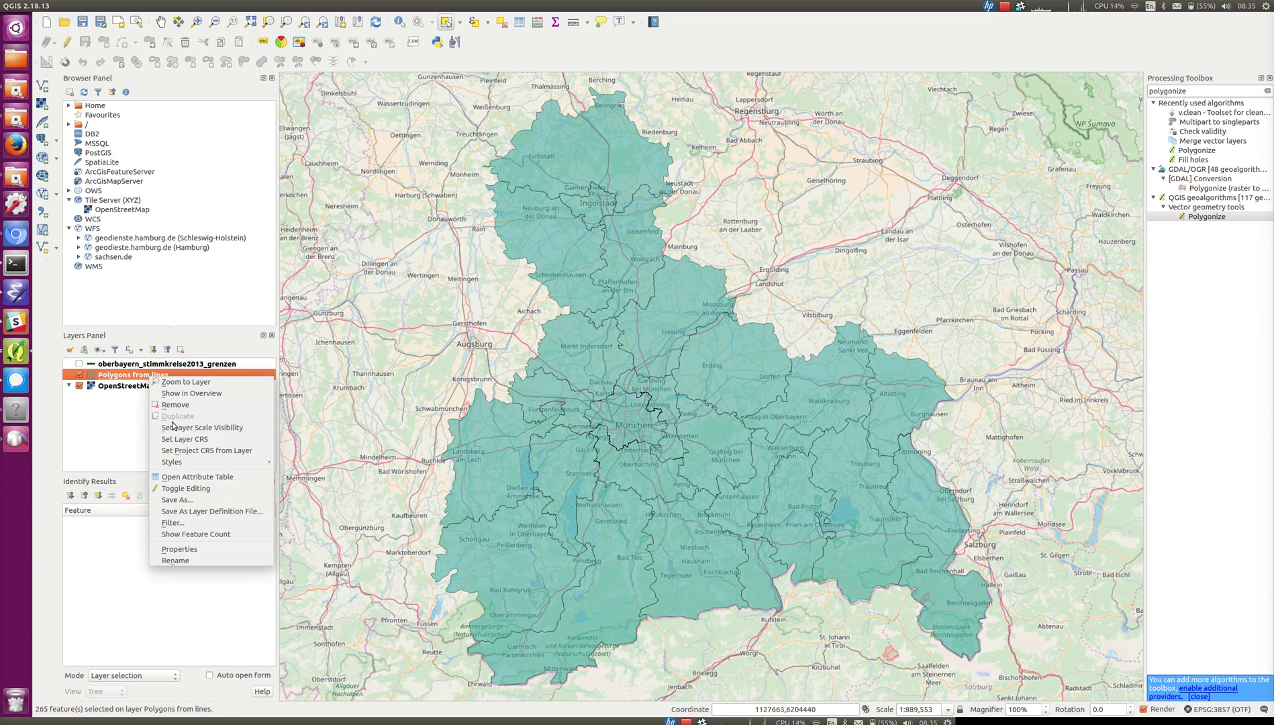
{"action": "left_click", "coordinate": [217, 495]}
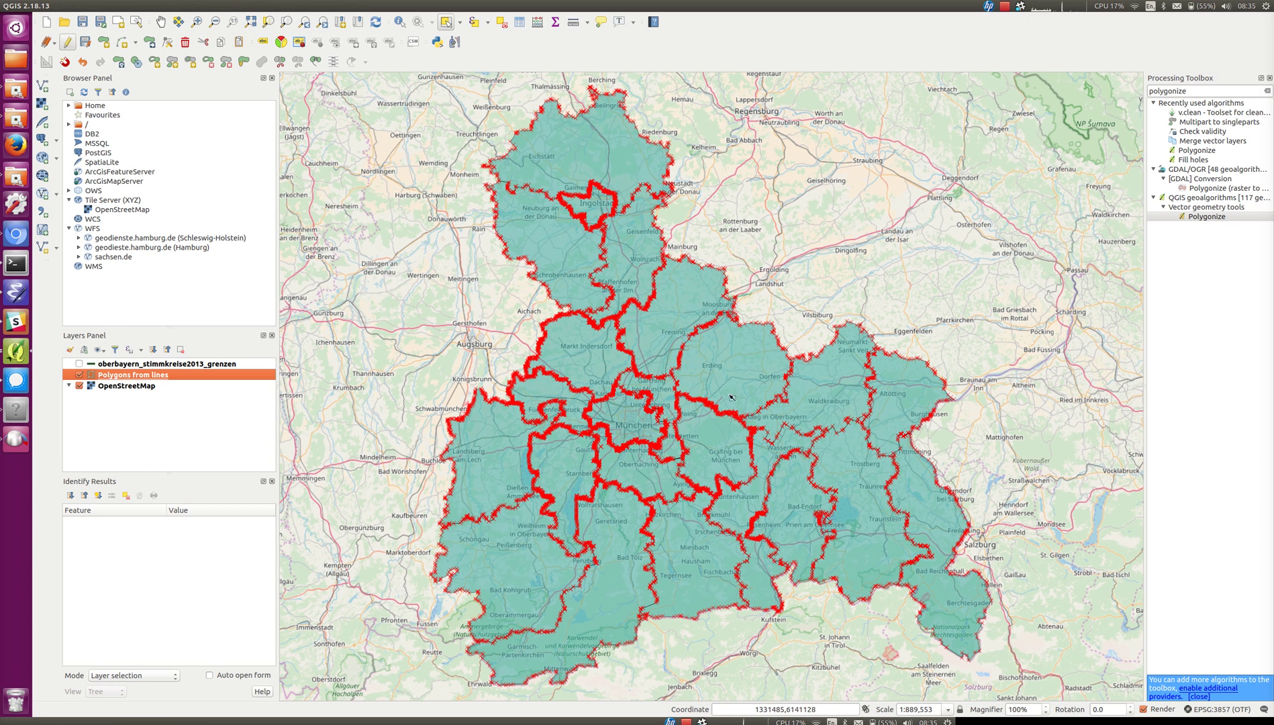
- Return to the attribute table, check where the selection ends in the list, and delete the selected sliver polygons
{"action": "key", "text": "alt+Tab"}
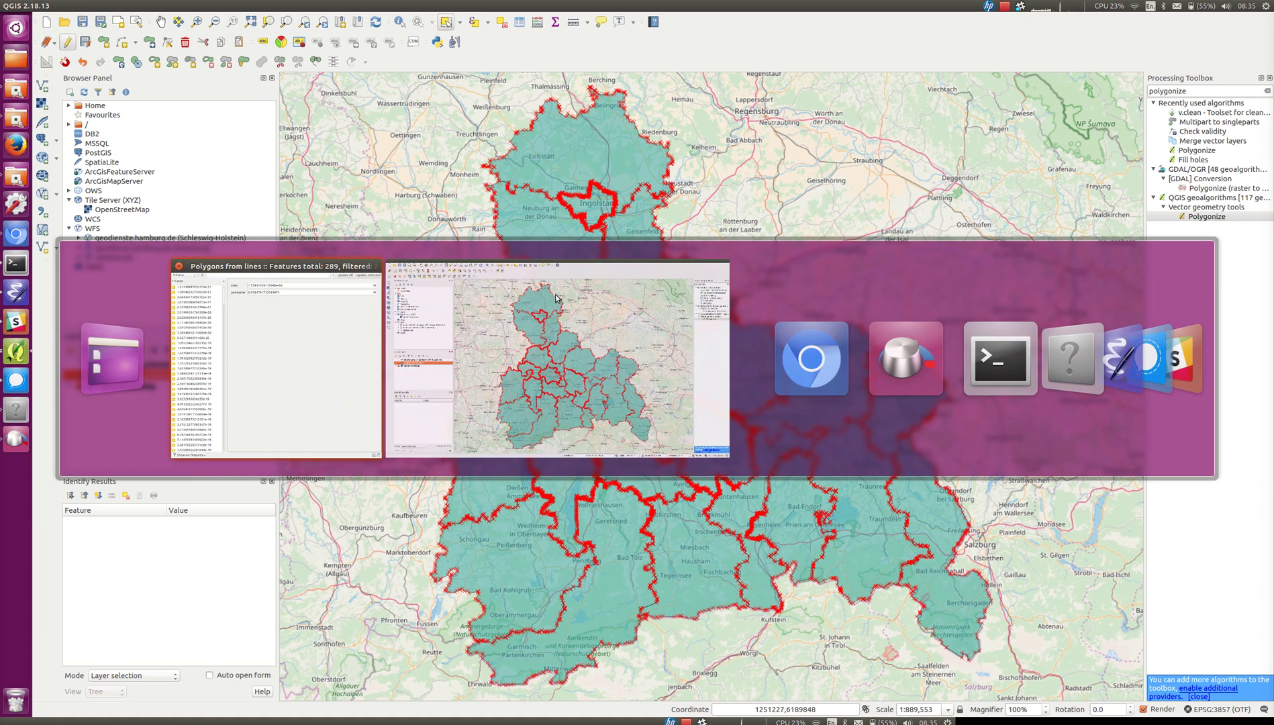
{"action": "left_click_drag", "start_coordinate": [722, 124], "coordinate": [868, 159]}
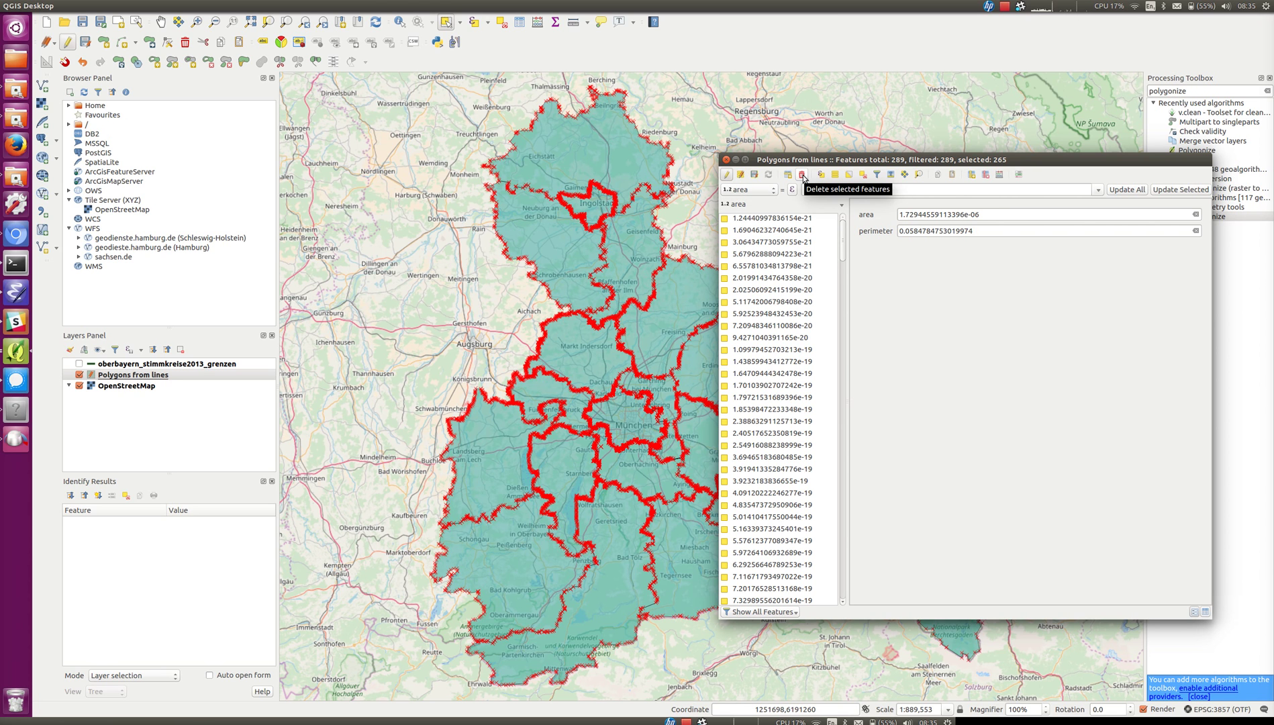
{"action": "left_click_drag", "start_coordinate": [842, 242], "coordinate": [854, 572]}
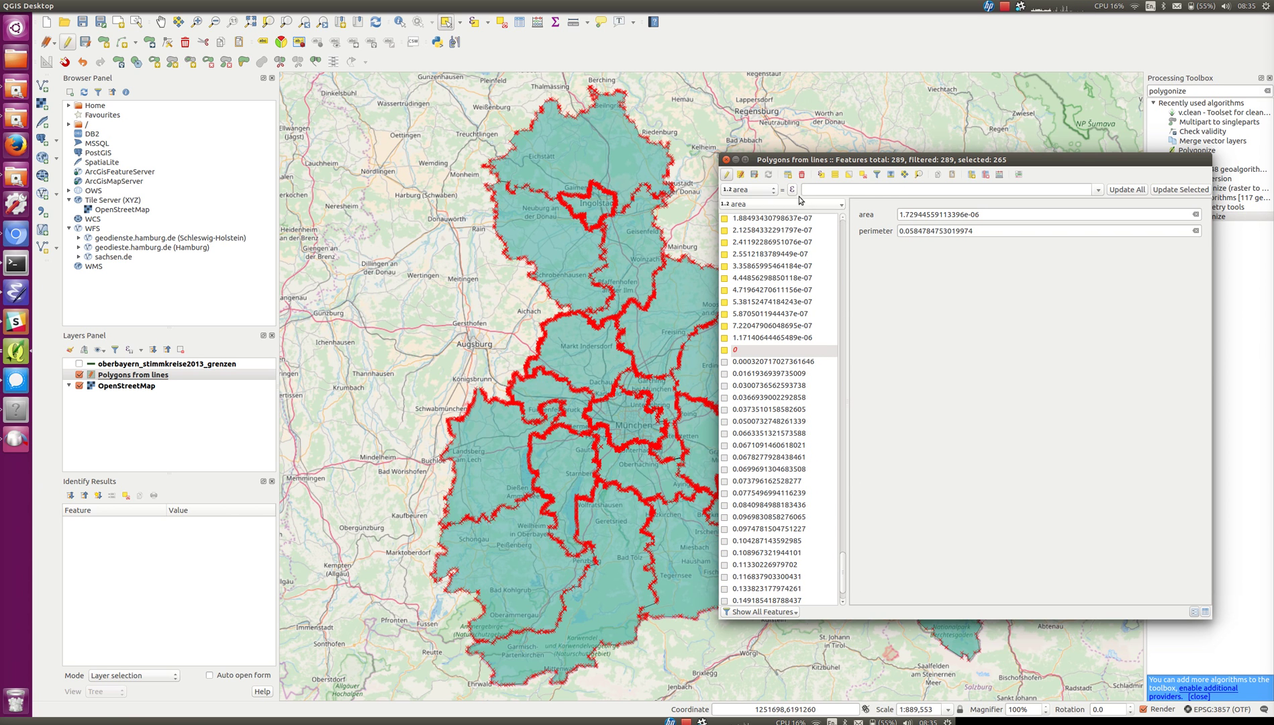
{"action": "left_click", "coordinate": [800, 176]}
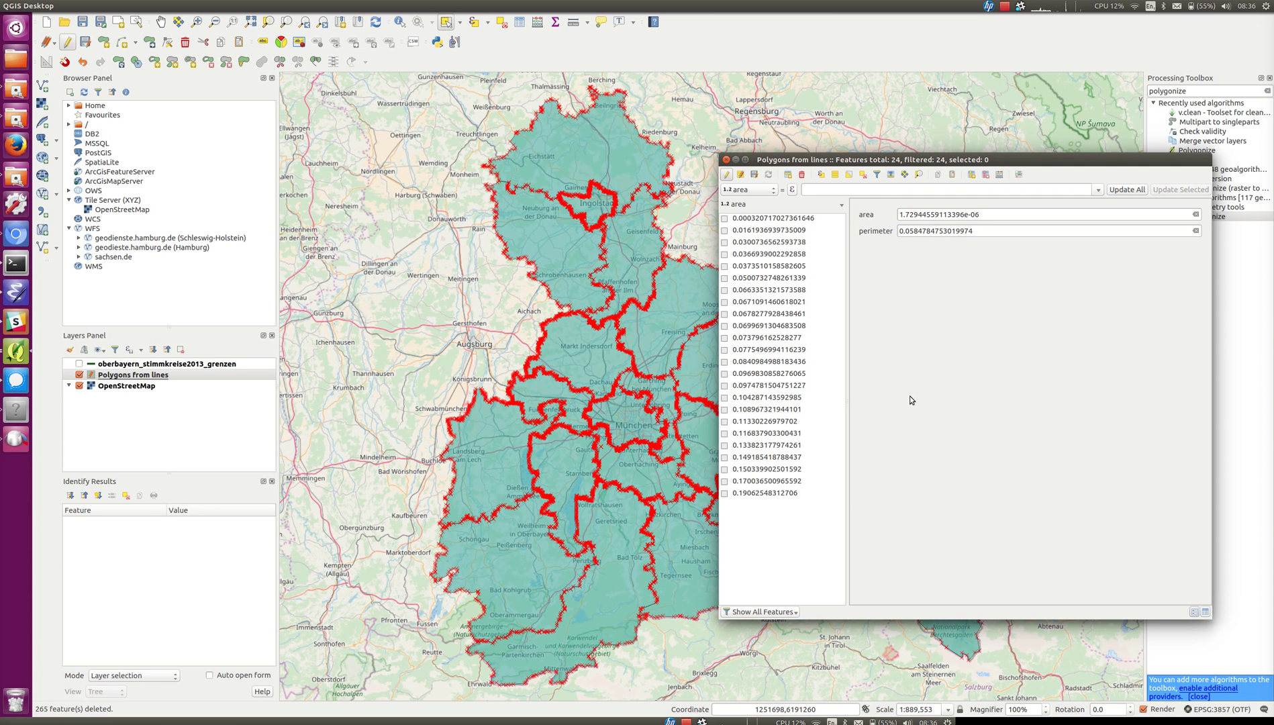
- Select several of the smallest remaining polygons in turn, ending with area 0.000320717027361646, to locate them on the map, and close the attribute table
{"action": "left_click_drag", "start_coordinate": [860, 158], "coordinate": [990, 143]}
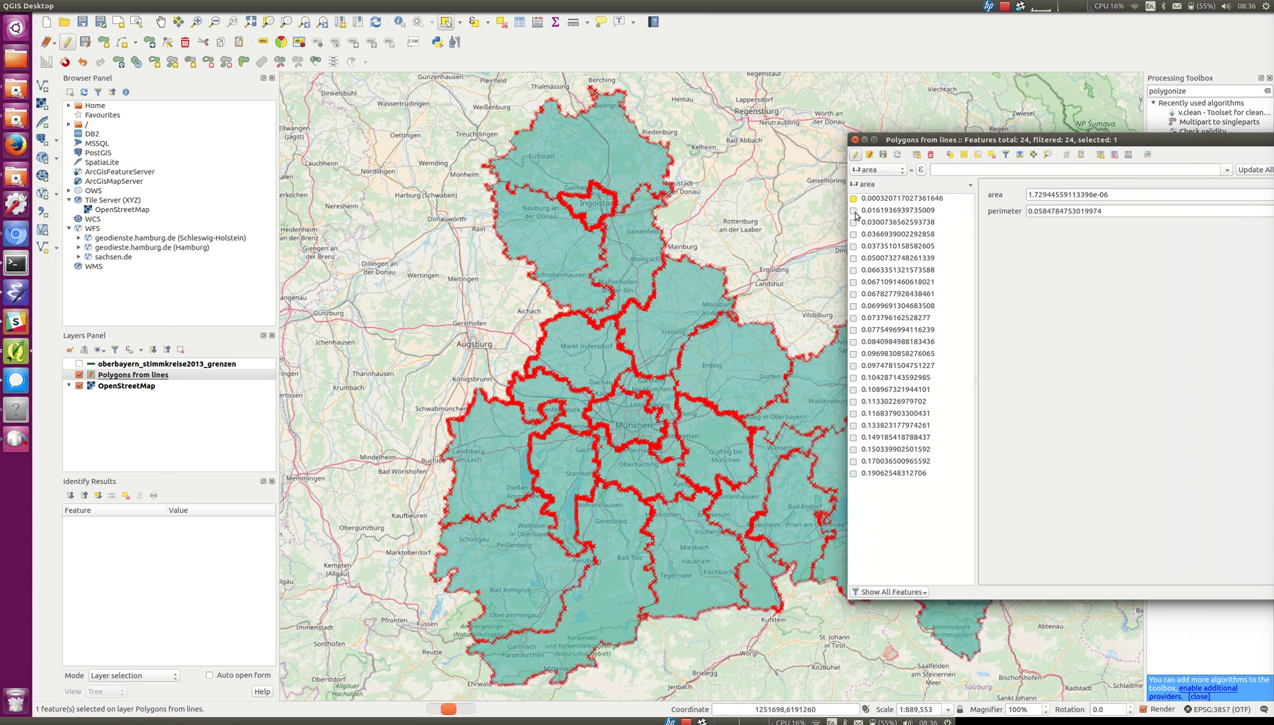
{"action": "left_click", "coordinate": [854, 235]}
{"action": "left_click", "coordinate": [856, 260]}
{"action": "left_click", "coordinate": [855, 248]}
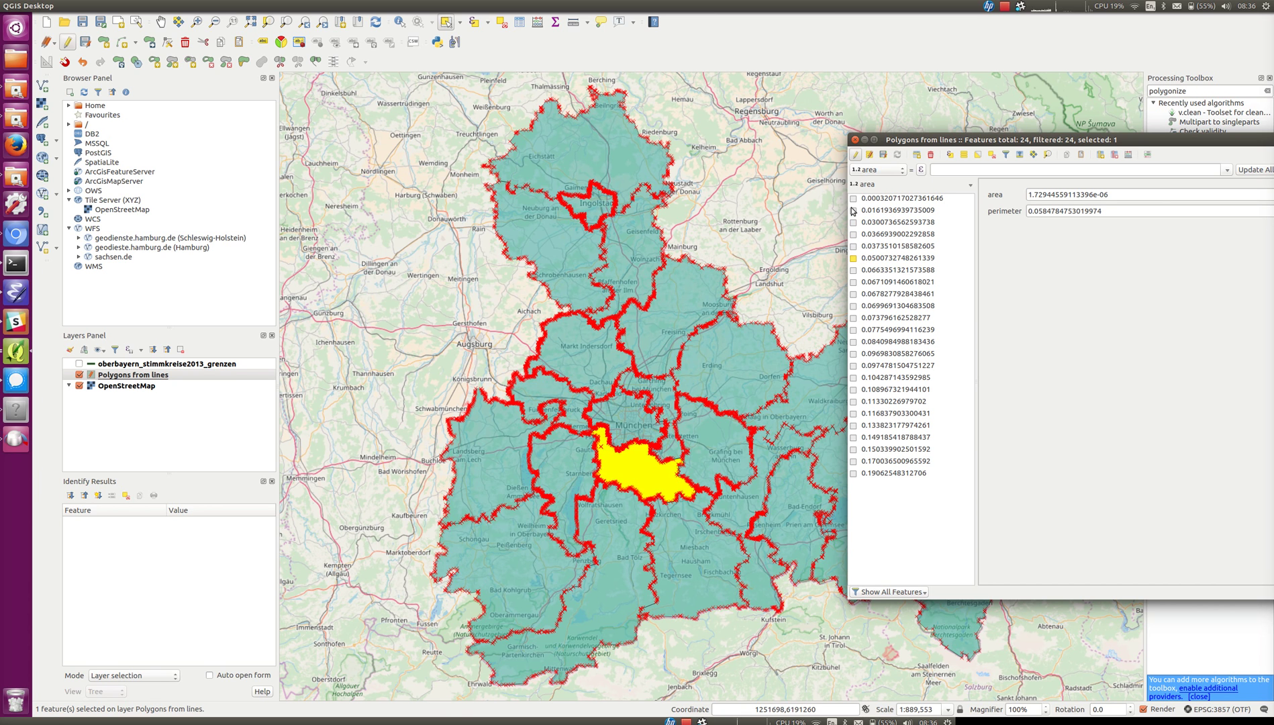
{"action": "left_click", "coordinate": [853, 200]}
{"action": "left_click_drag", "start_coordinate": [927, 141], "coordinate": [145, 152]}
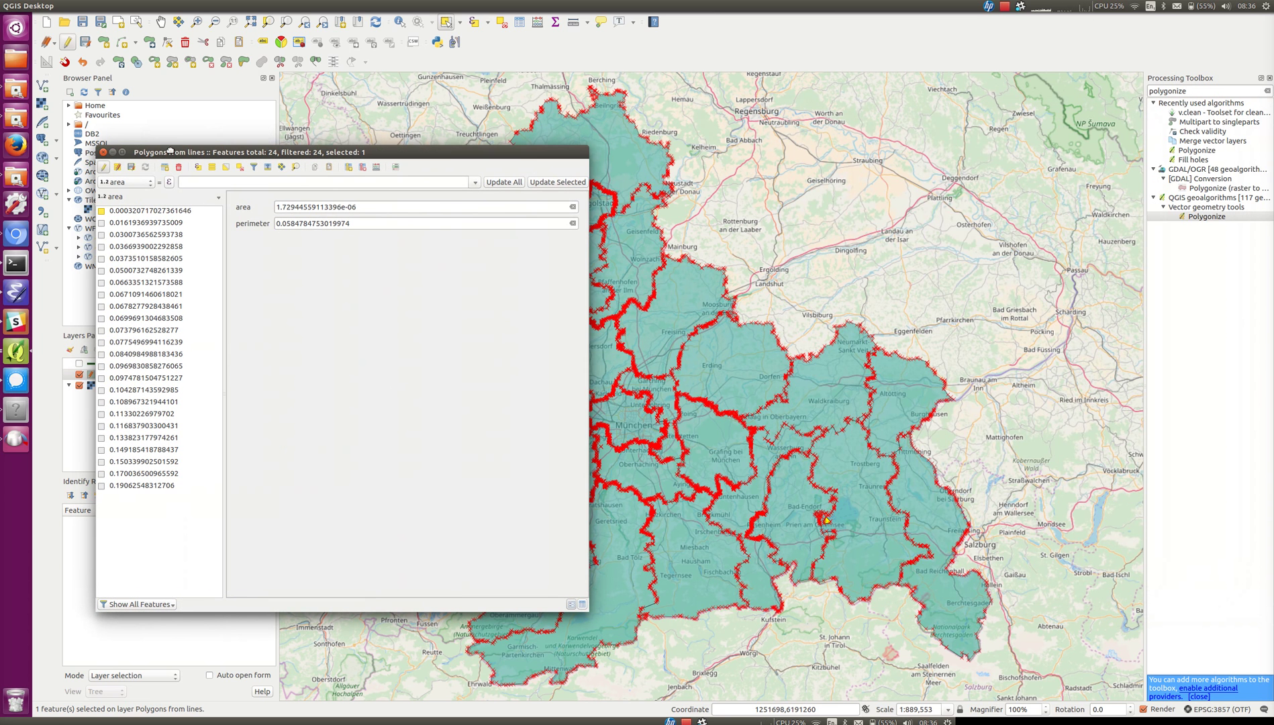
{"action": "left_click", "coordinate": [103, 152]}
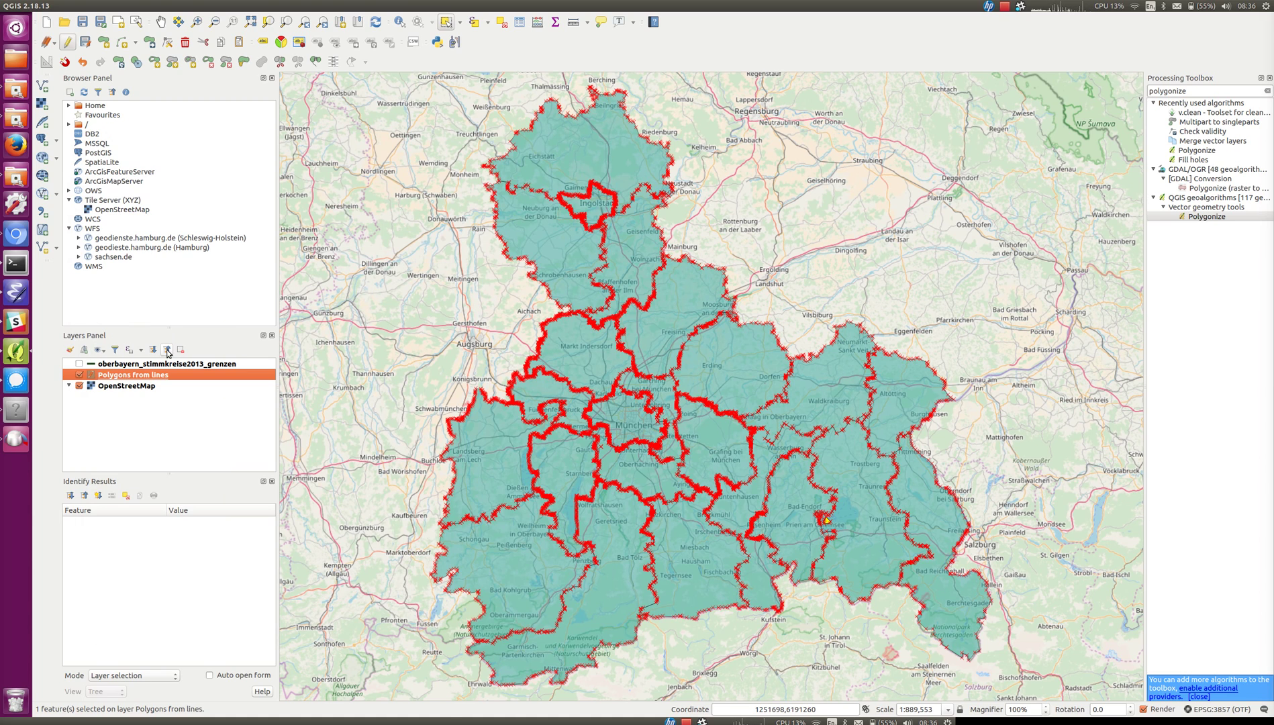
- Switch to the Bayerischer Landtag deputies map in Chromium and zoom in on München to examine its constituency boundaries
{"action": "key", "text": "alt+Tab"}
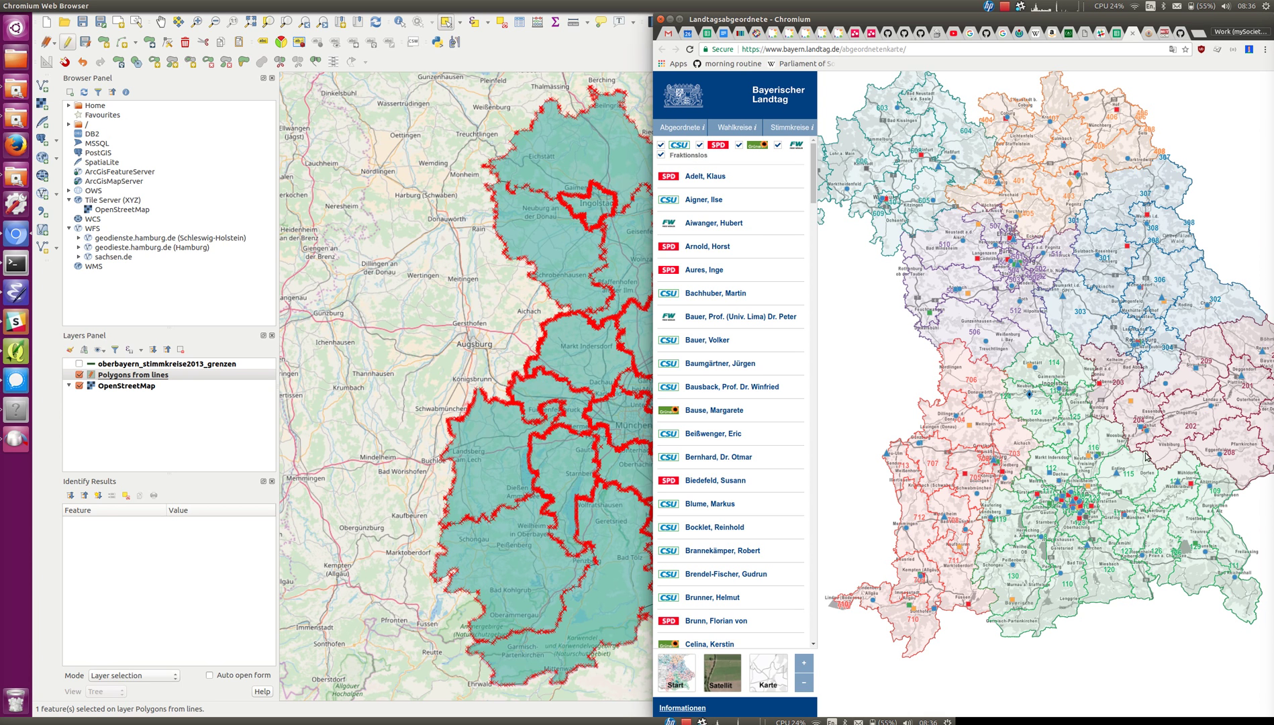
{"action": "left_click_drag", "start_coordinate": [1078, 547], "coordinate": [1034, 493]}
{"action": "left_click", "coordinate": [1038, 455]}
{"action": "left_click", "coordinate": [1030, 458]}
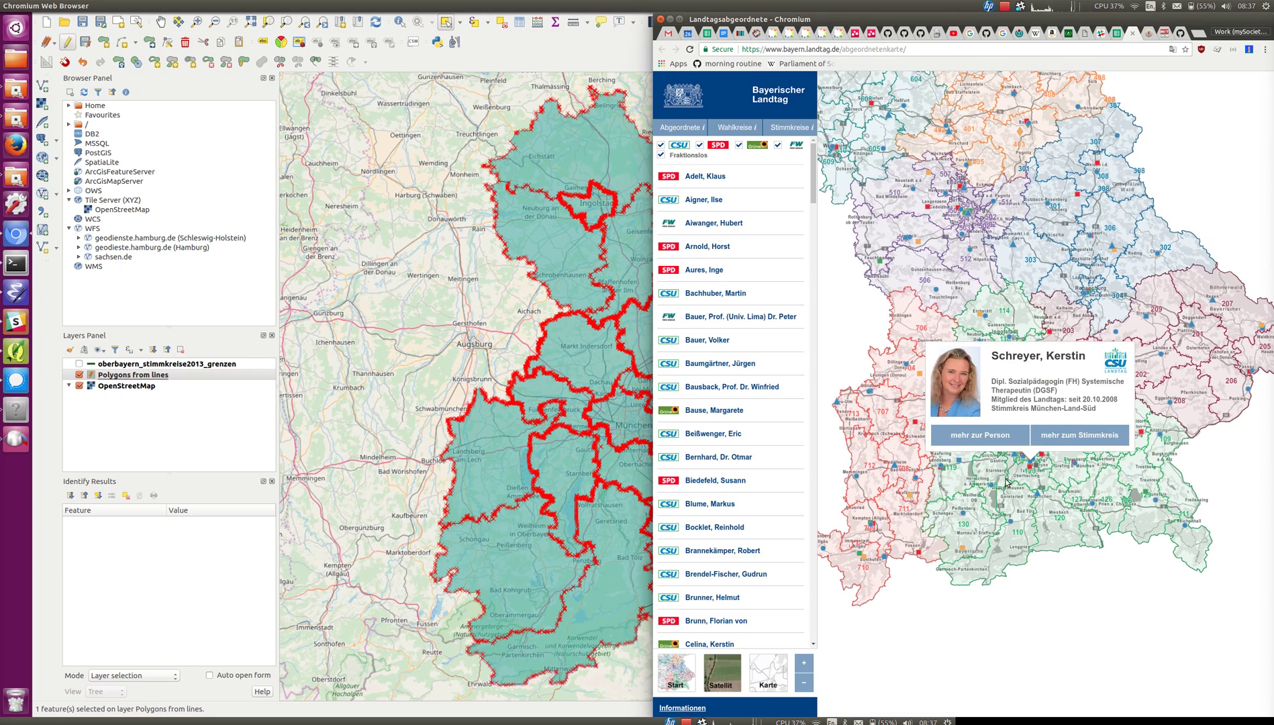
{"action": "scroll", "coordinate": [997, 483], "scroll_direction": "up", "scroll_amount": 3}
{"action": "scroll", "coordinate": [1066, 458], "scroll_direction": "up", "scroll_amount": 2}
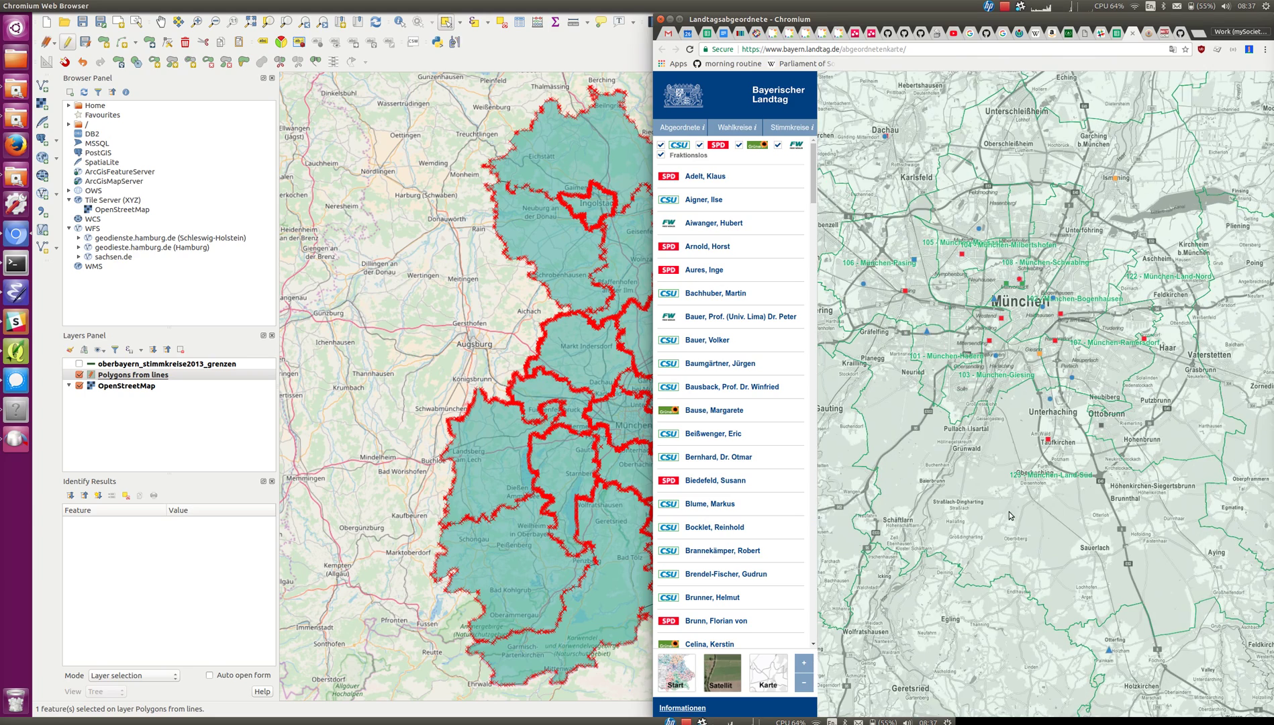
{"action": "scroll", "coordinate": [1007, 452], "scroll_direction": "down", "scroll_amount": 1}
{"action": "left_click_drag", "start_coordinate": [1007, 451], "coordinate": [1020, 505]}
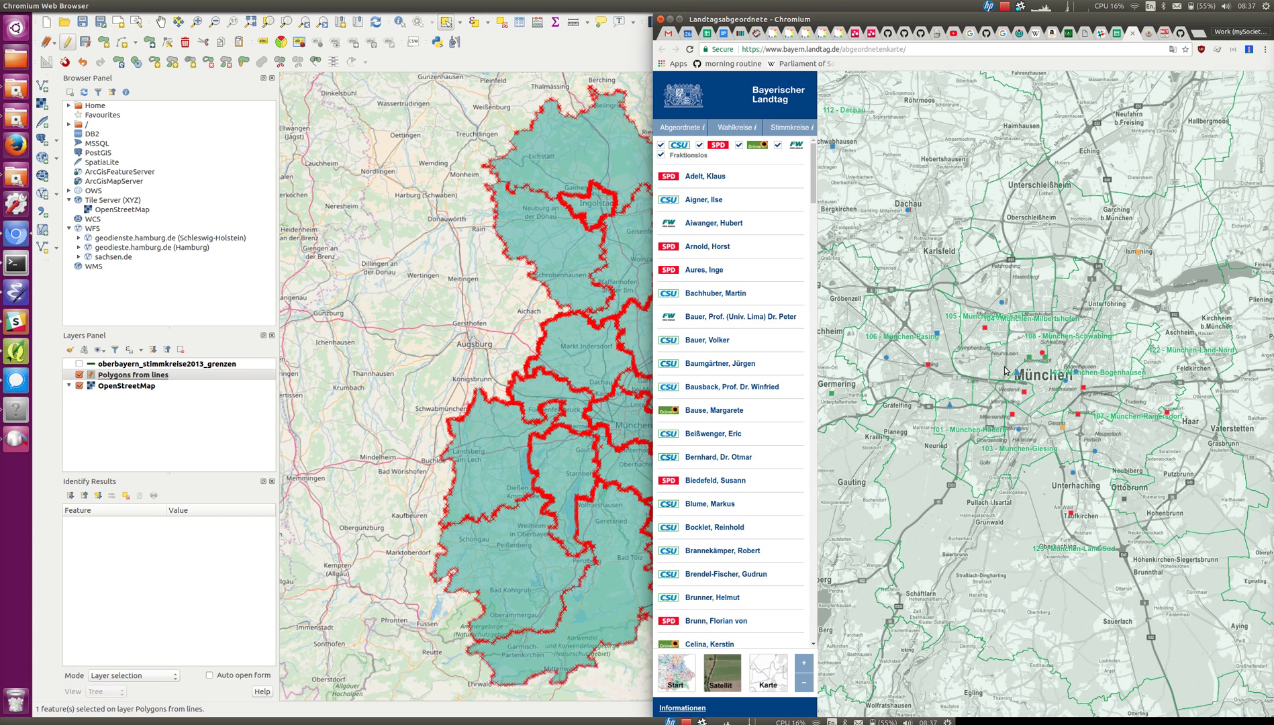
- Return to QGIS and select the München polygon to check its extent against the constituencies on the Landtag map
{"action": "left_click", "coordinate": [1029, 357]}
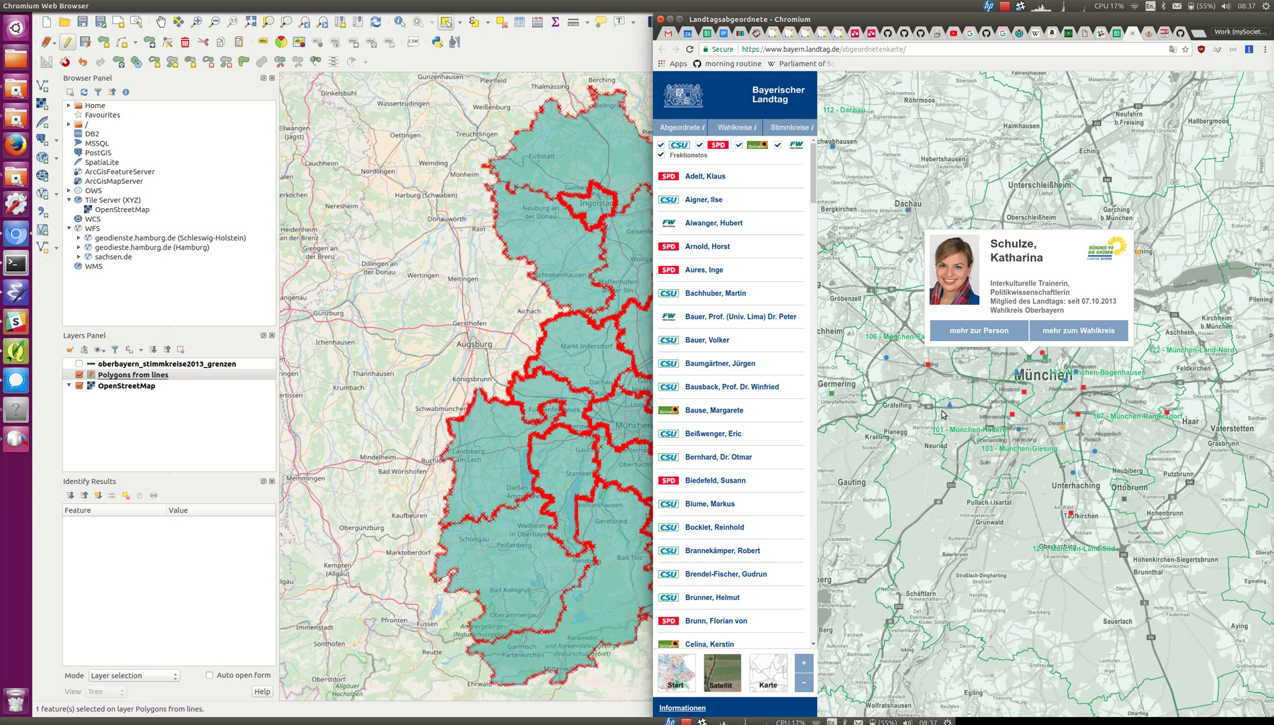
{"action": "left_click", "coordinate": [652, 437]}
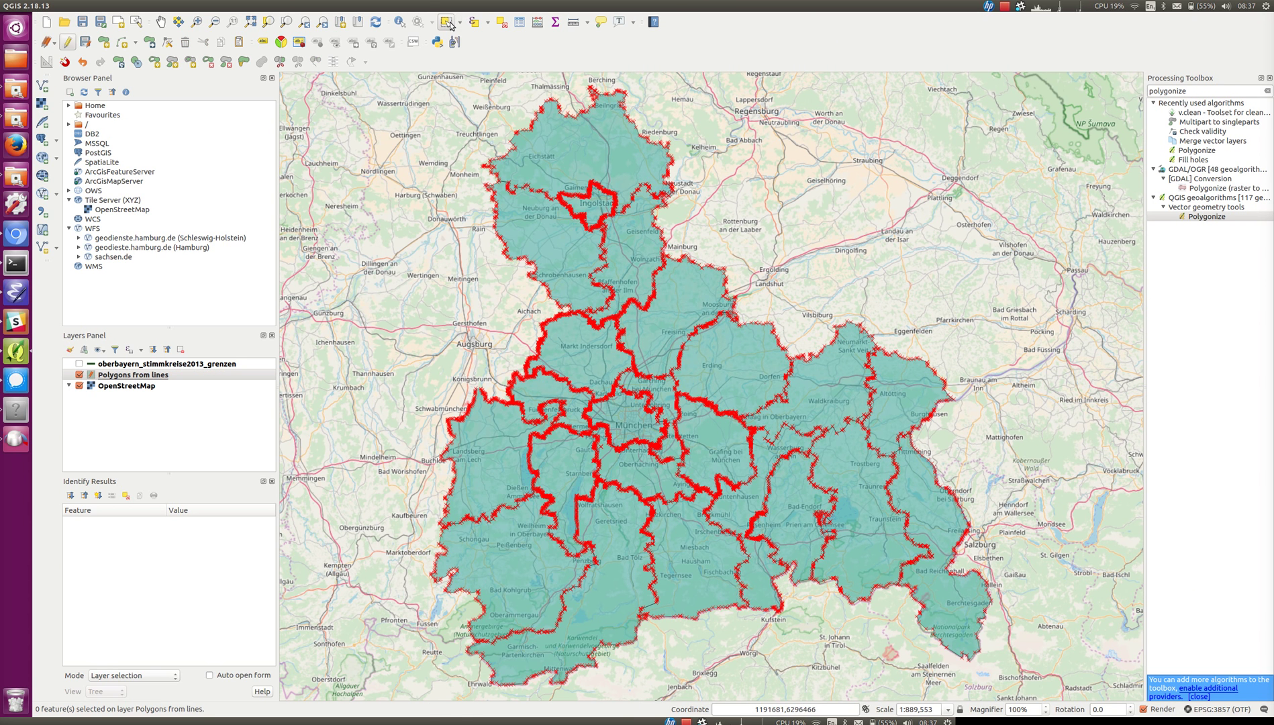
{"action": "left_click", "coordinate": [628, 426]}
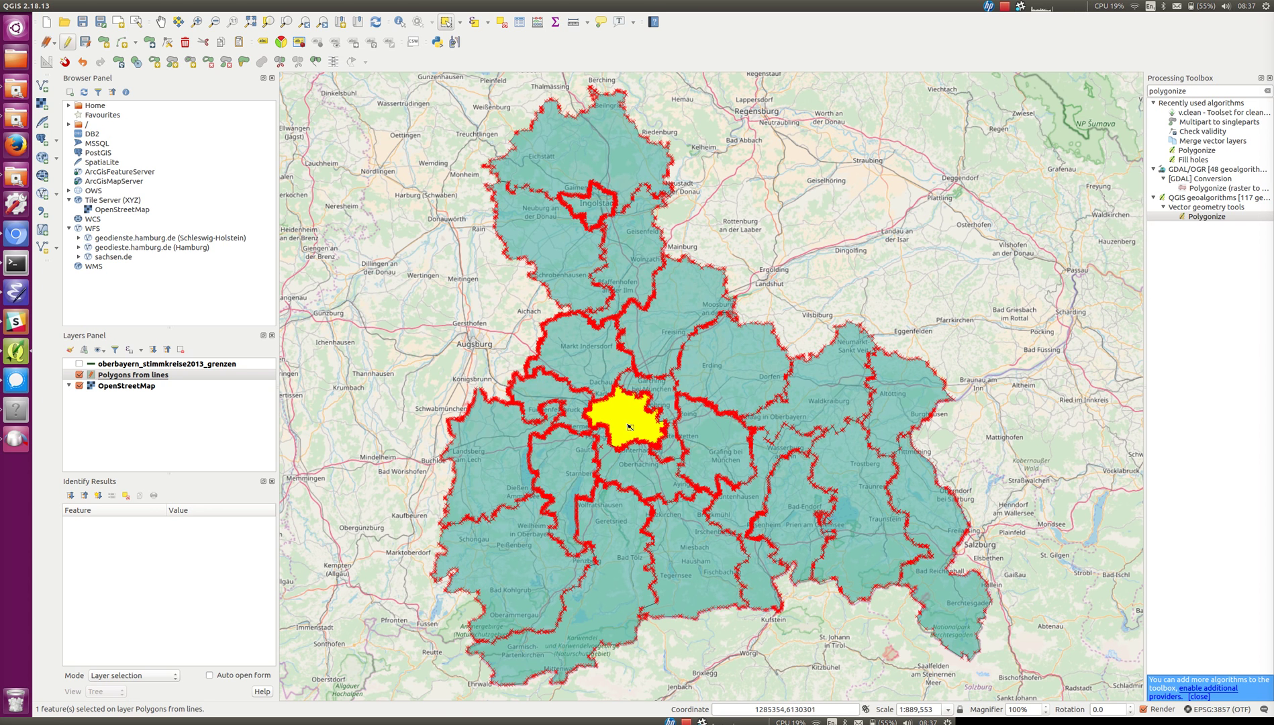
{"action": "key", "text": "Delete"}
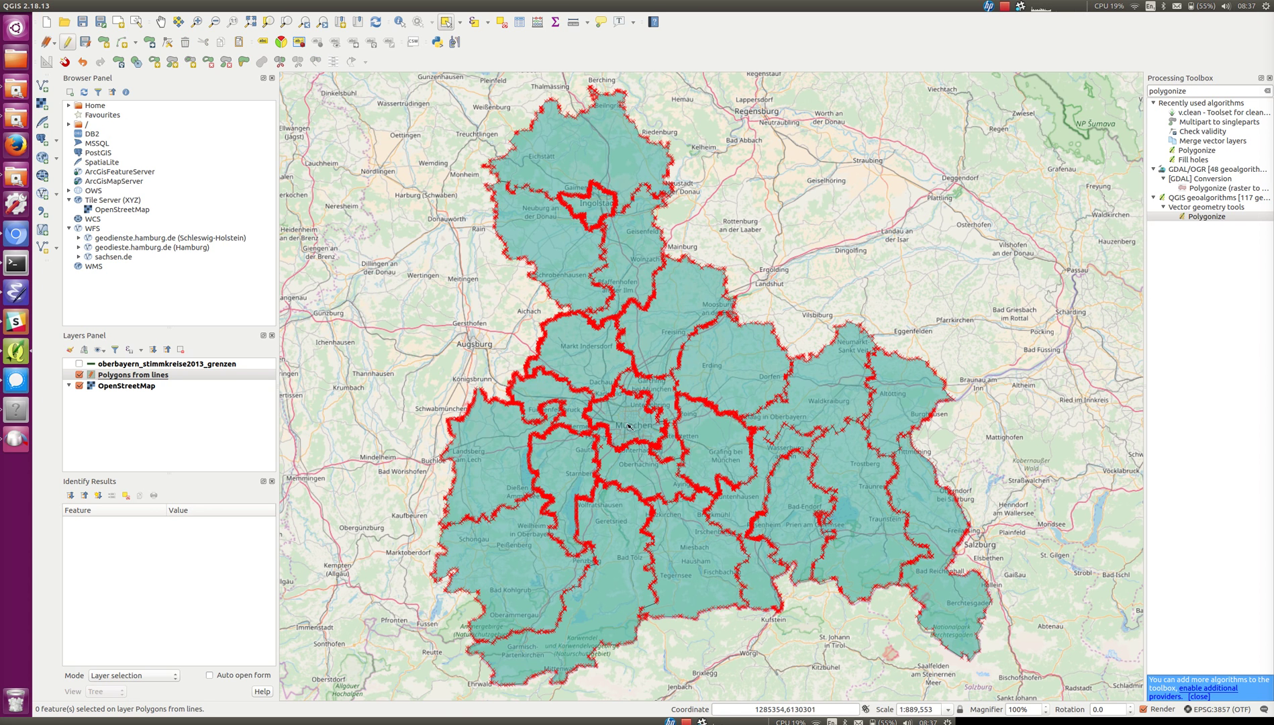
- Add muenchen_stimmkreise2013_grenzen.shp from the source-shapefiles folder to the project as a vector layer
{"action": "left_click", "coordinate": [47, 86]}
{"action": "left_click", "coordinate": [504, 515]}
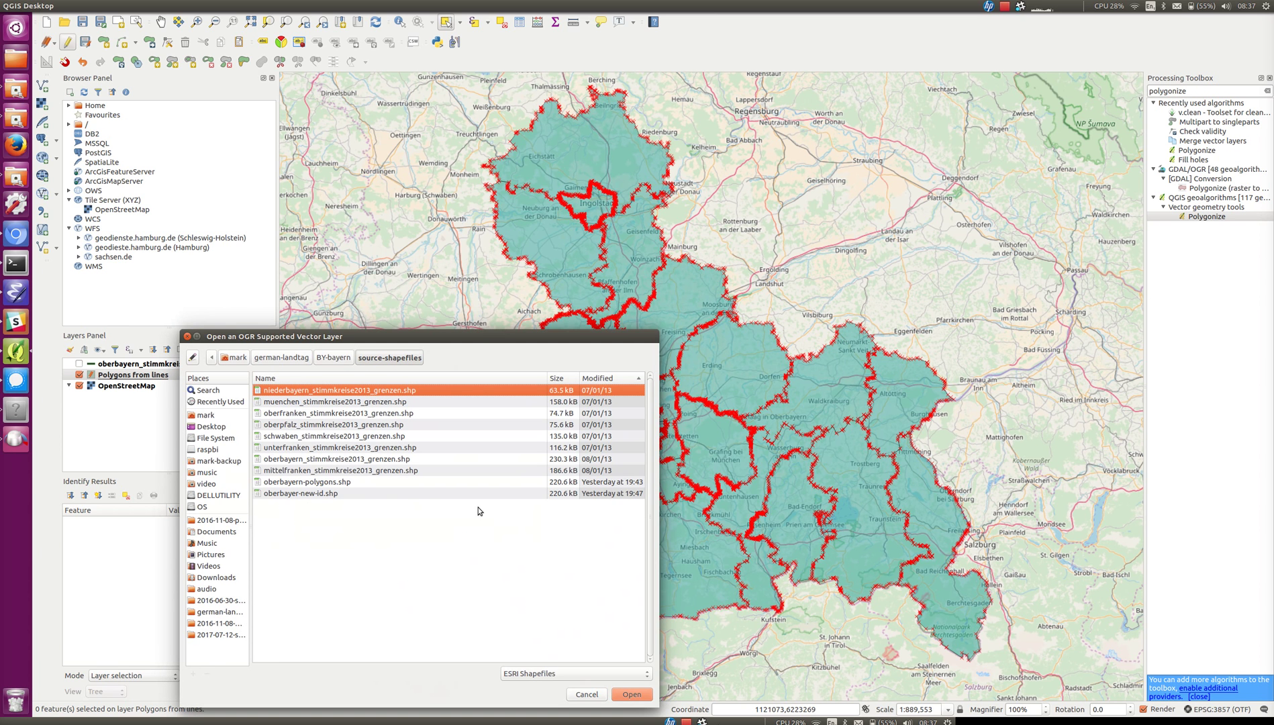
{"action": "left_click", "coordinate": [300, 404]}
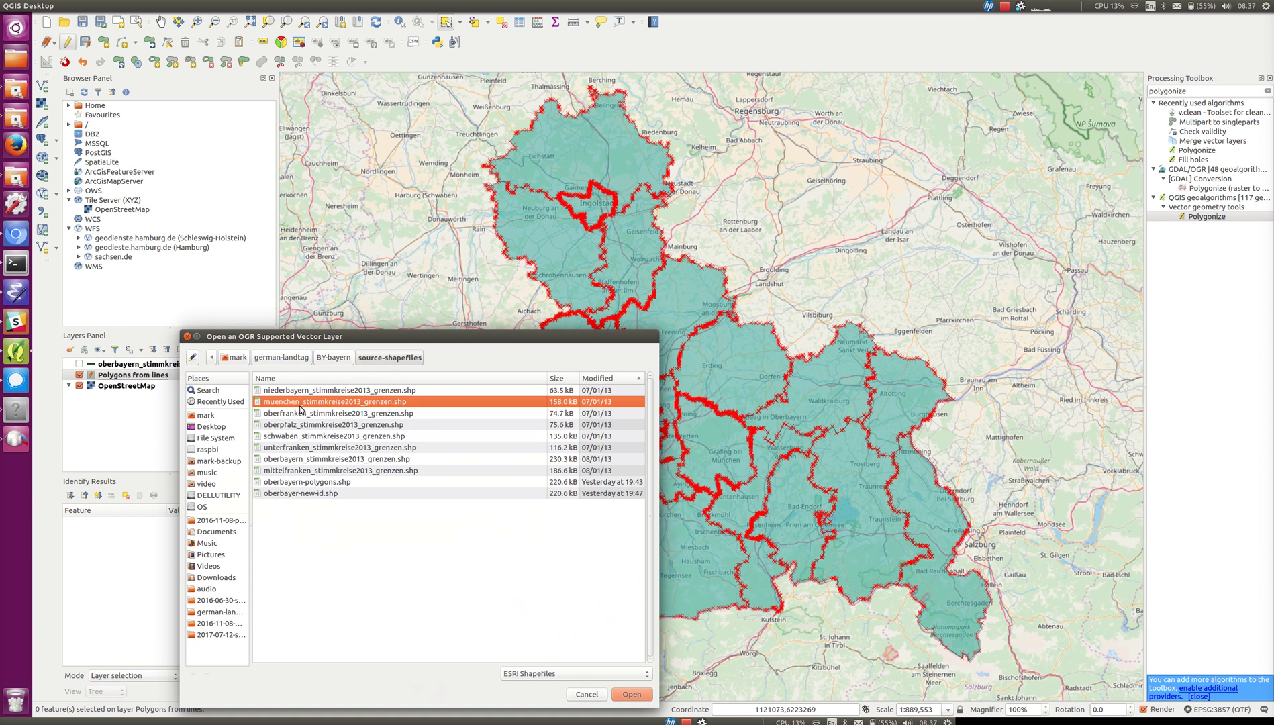
{"action": "left_click", "coordinate": [631, 694]}
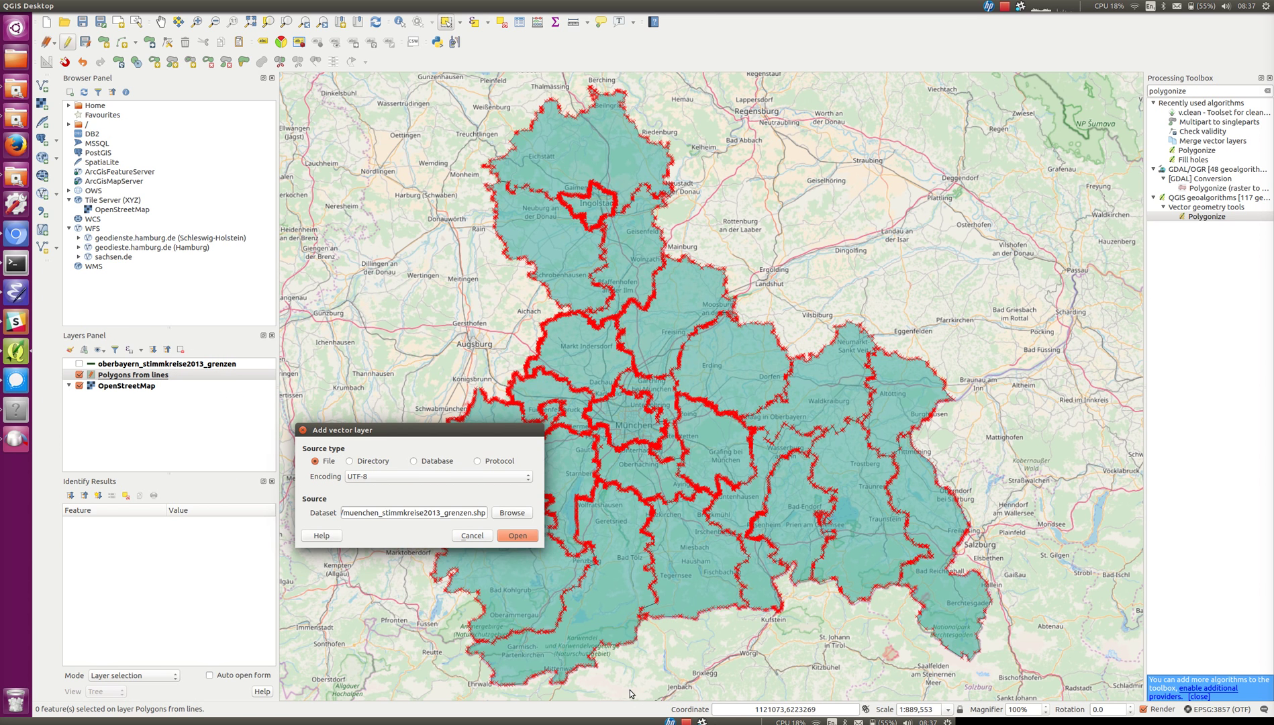
{"action": "left_click", "coordinate": [529, 541]}
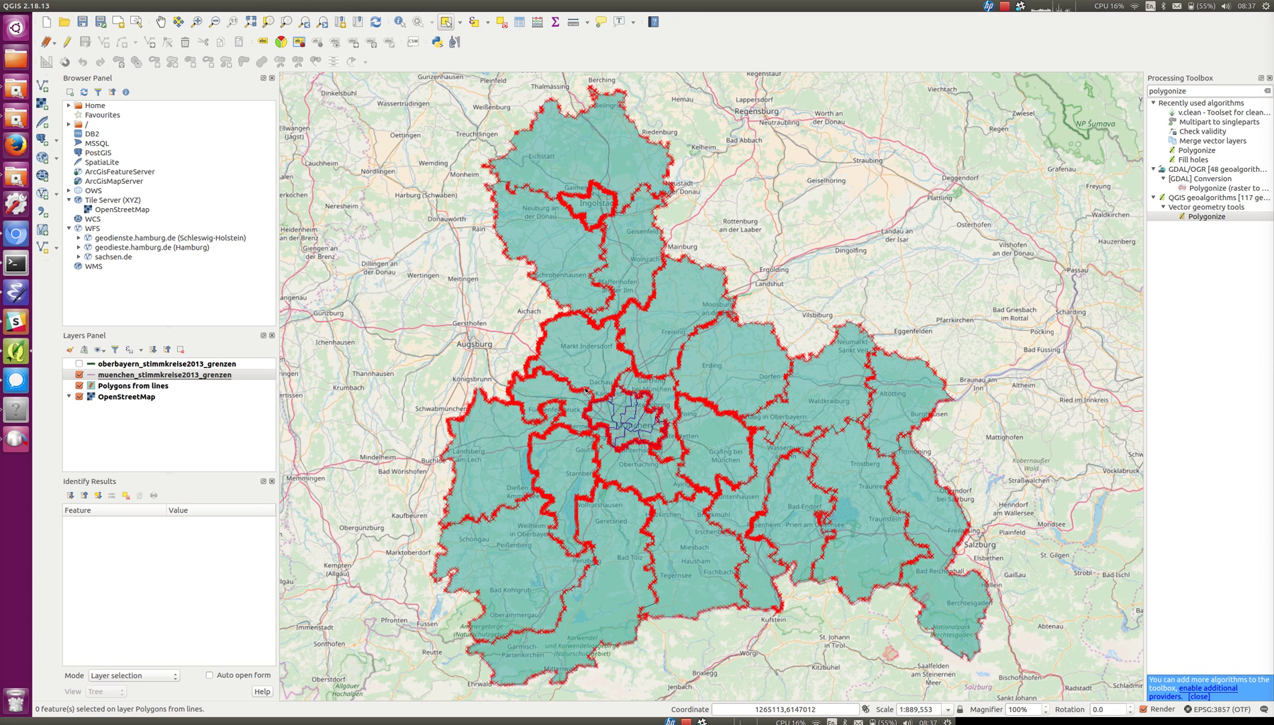
- Compare the München constituency lines with the city-shaped polygon inside the Oberbayern polygons
{"action": "left_click", "coordinate": [196, 21]}
{"action": "left_click_drag", "start_coordinate": [561, 359], "coordinate": [691, 478]}
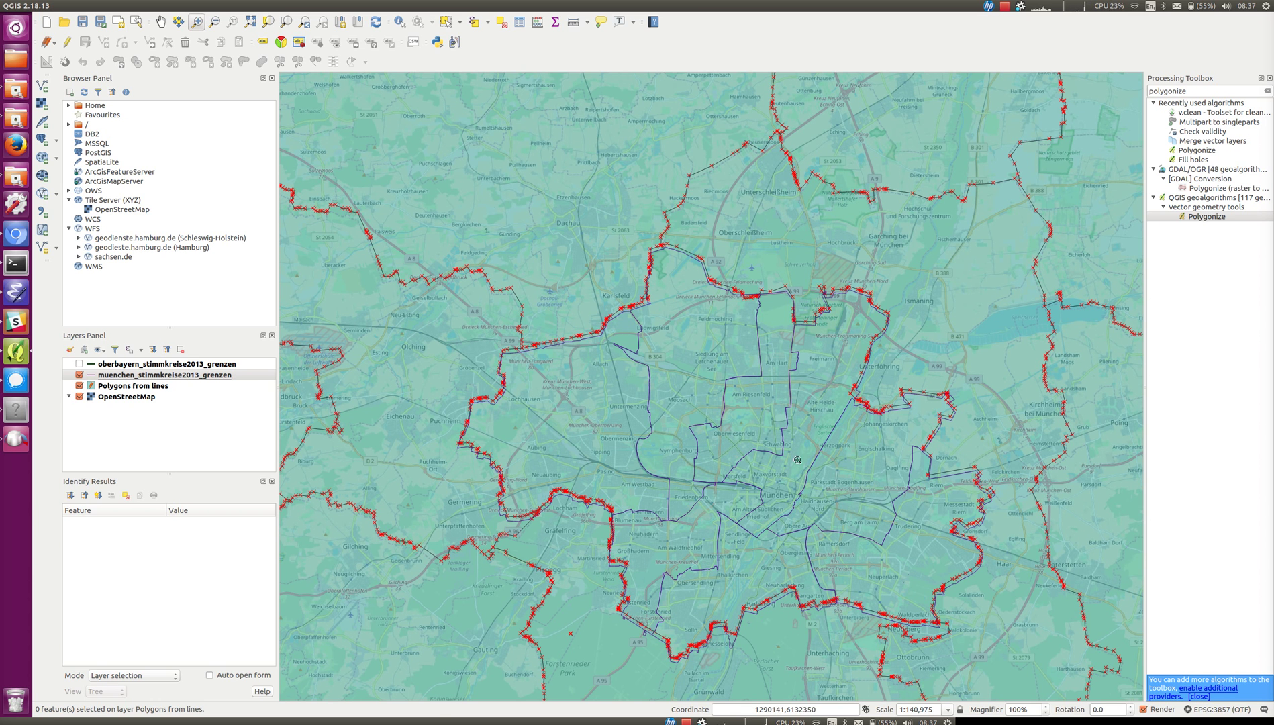
{"action": "scroll", "coordinate": [797, 460], "scroll_direction": "down", "scroll_amount": 3}
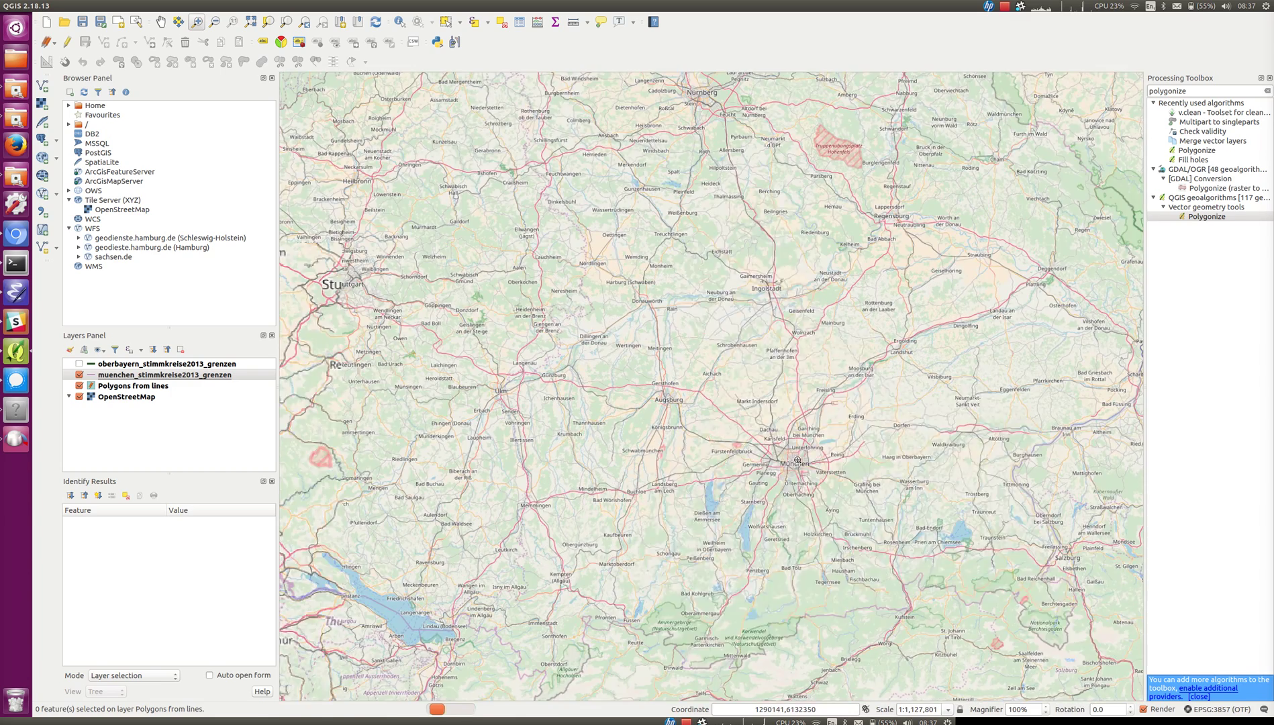
{"action": "mouse_move", "coordinate": [941, 502]}
{"action": "left_mouse_down"}
{"action": "mouse_move", "coordinate": [719, 381]}
{"action": "mouse_move", "coordinate": [786, 448]}
{"action": "left_mouse_up"}
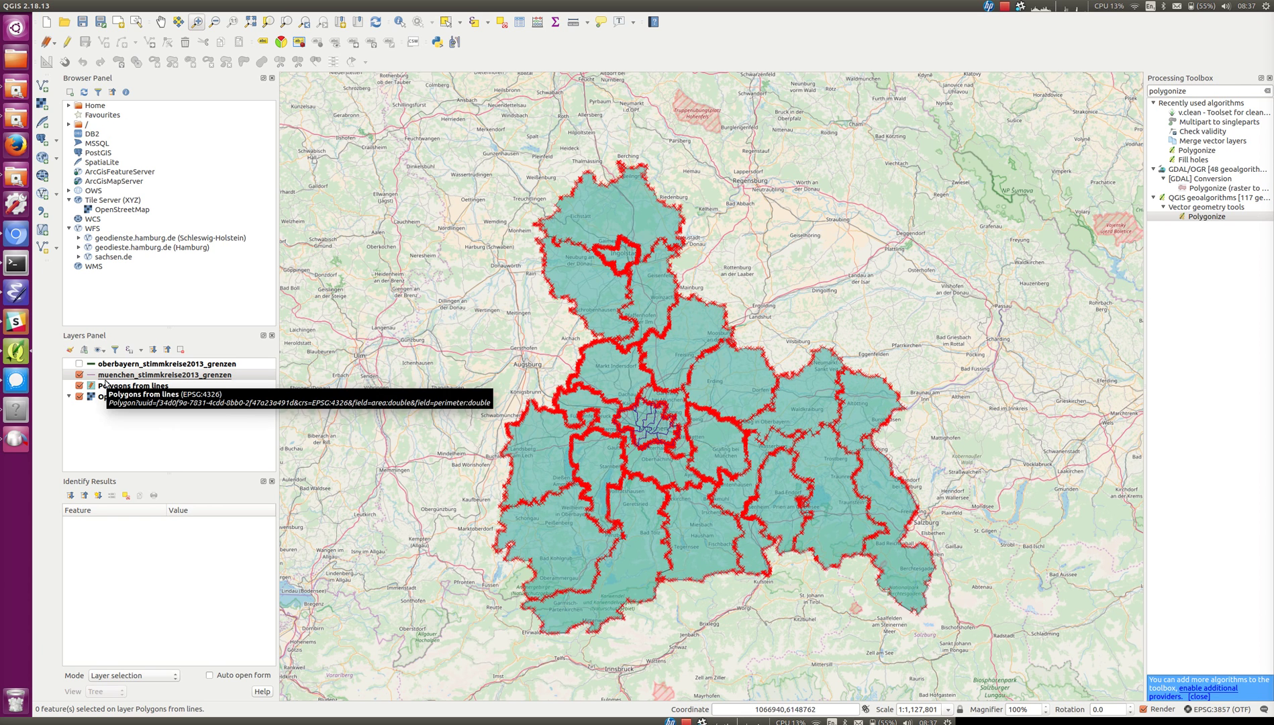
- Remove the muenchen_stimmkreise2013_grenzen layer from the project
{"action": "right_click", "coordinate": [134, 375]}
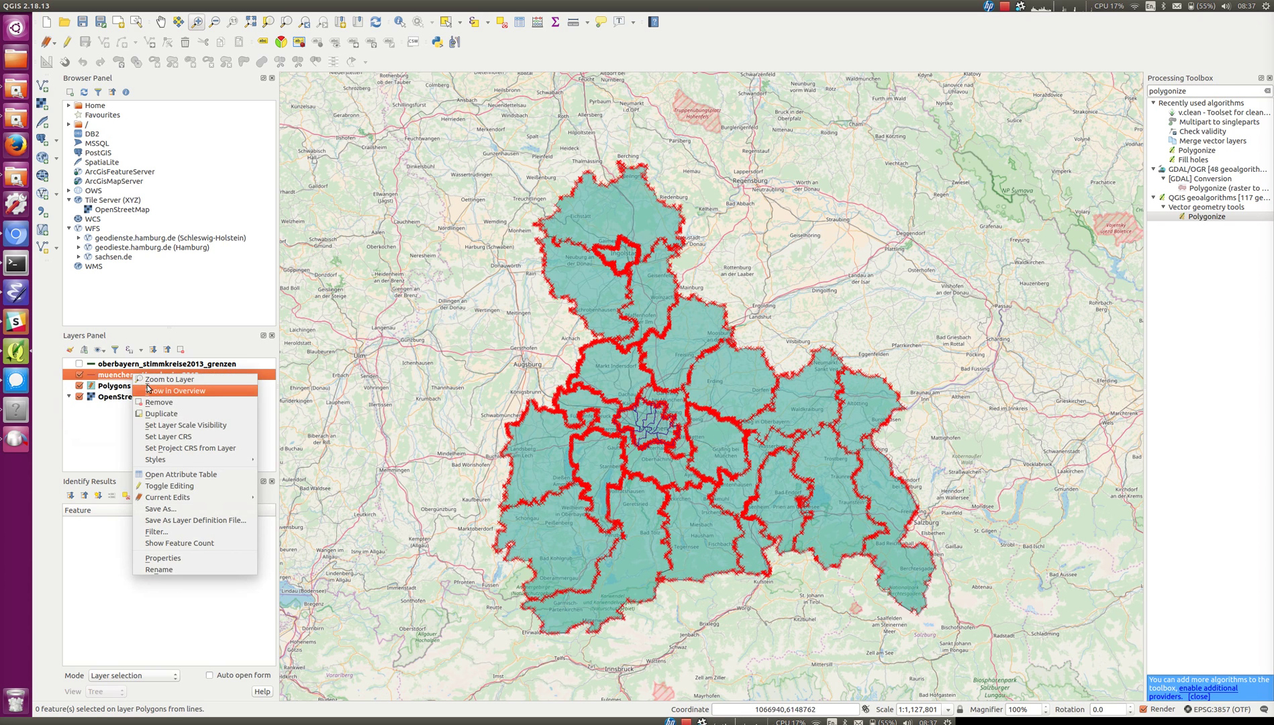
{"action": "left_click", "coordinate": [162, 403]}
{"action": "left_click", "coordinate": [691, 290]}
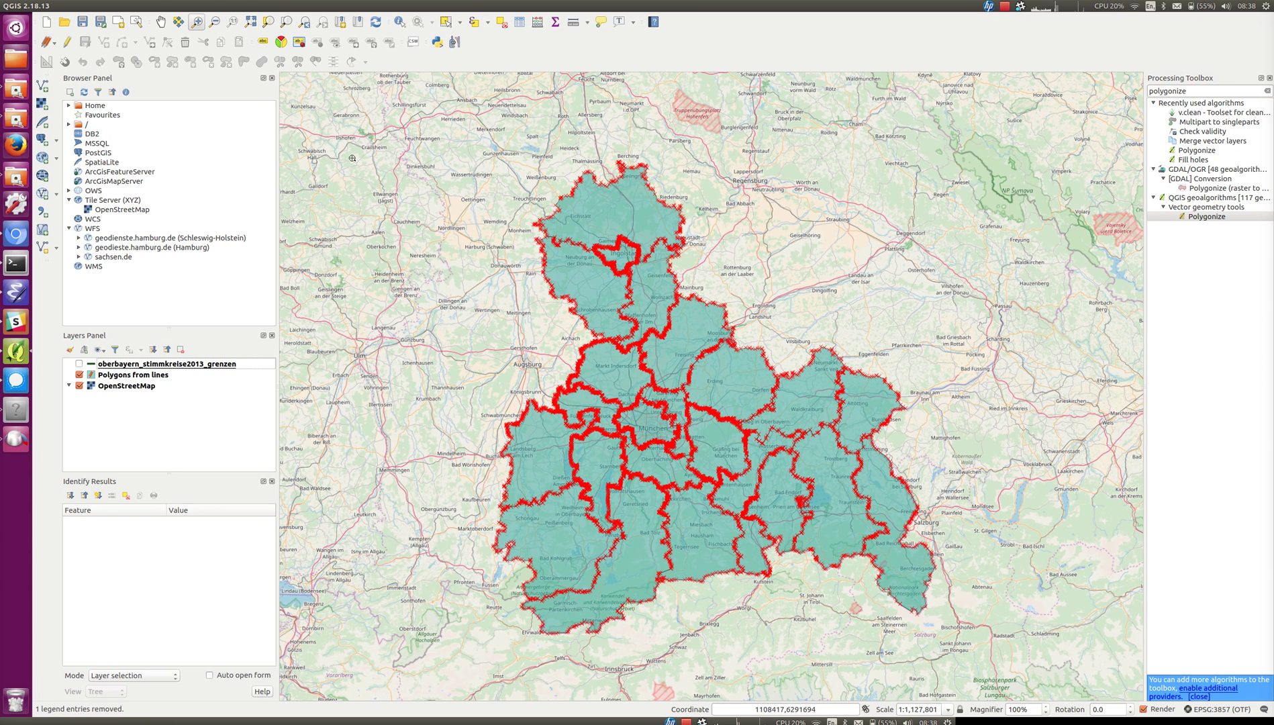
- Select the München polygon in the Polygons from lines layer and delete it
{"action": "left_click", "coordinate": [460, 24]}
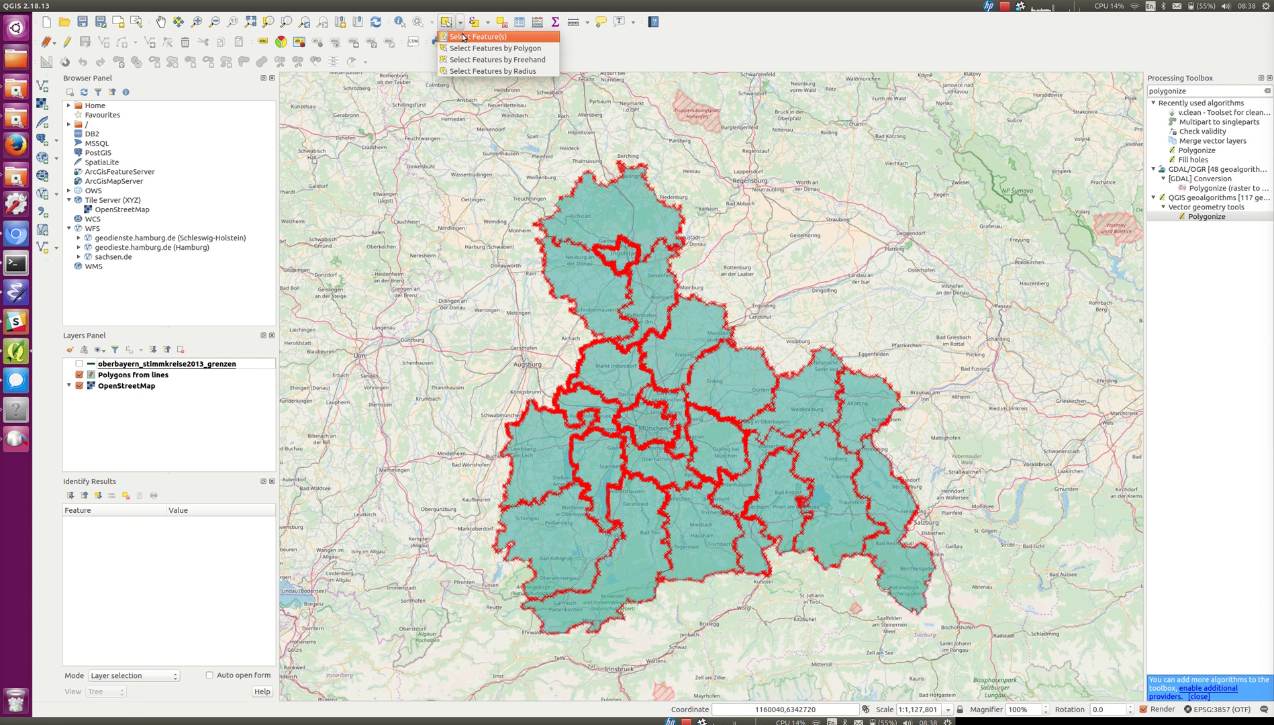
{"action": "left_click", "coordinate": [478, 36]}
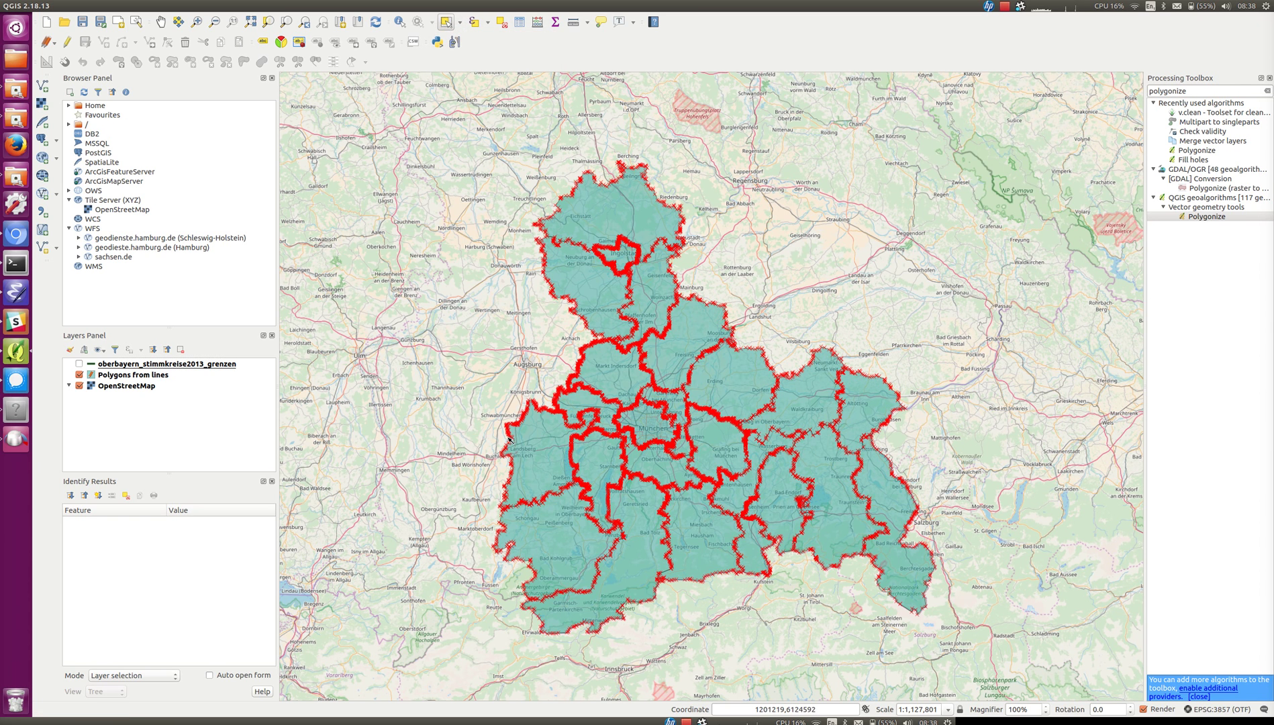
{"action": "left_click", "coordinate": [133, 376]}
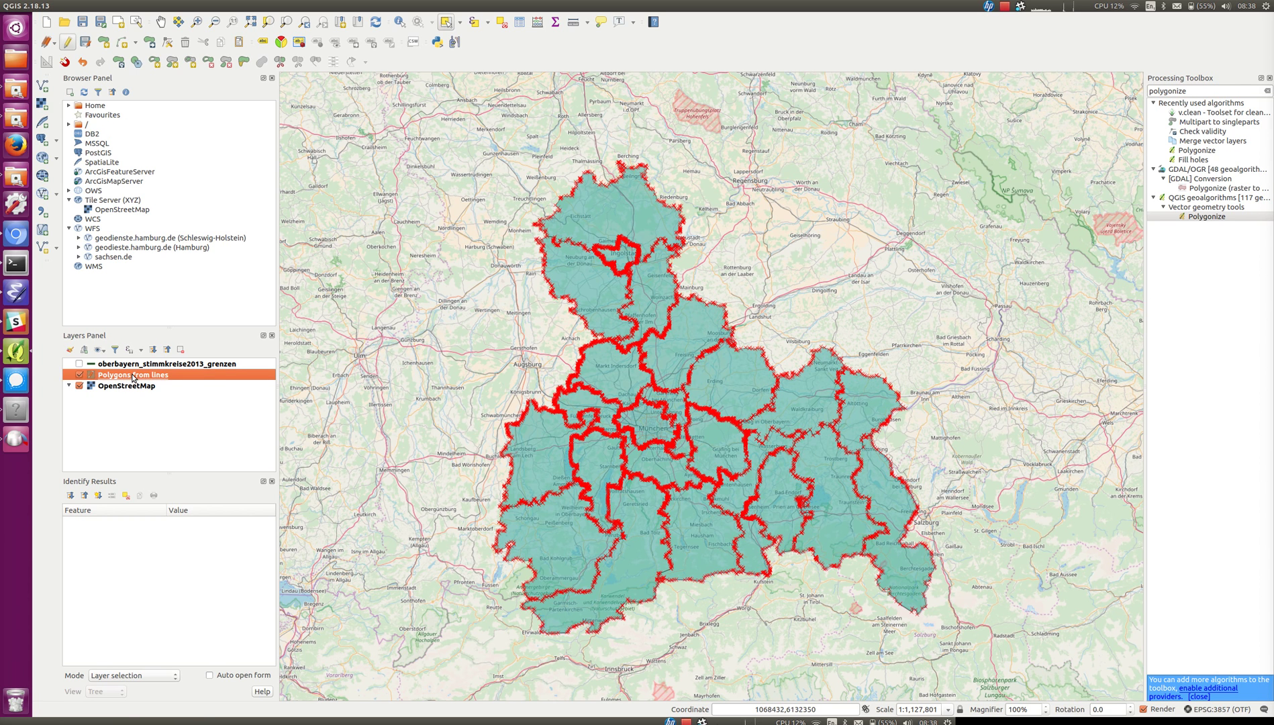
{"action": "left_click", "coordinate": [645, 424]}
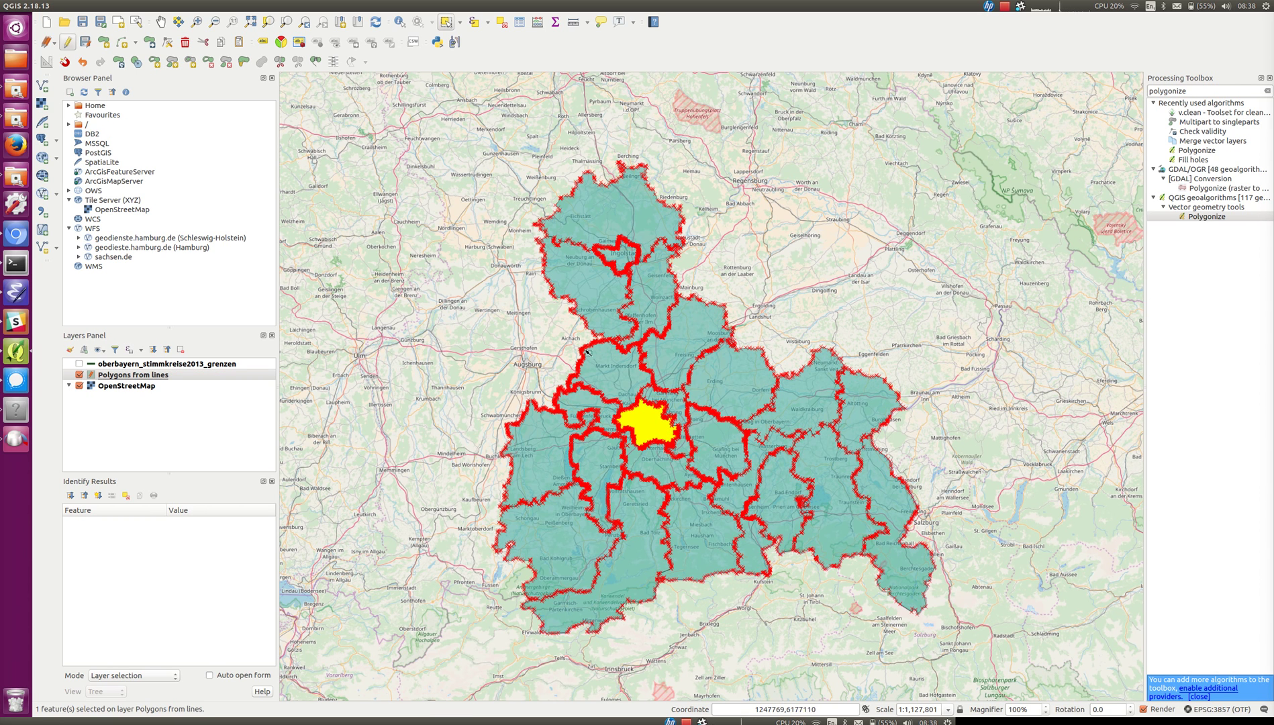
{"action": "key", "text": "Delete"}
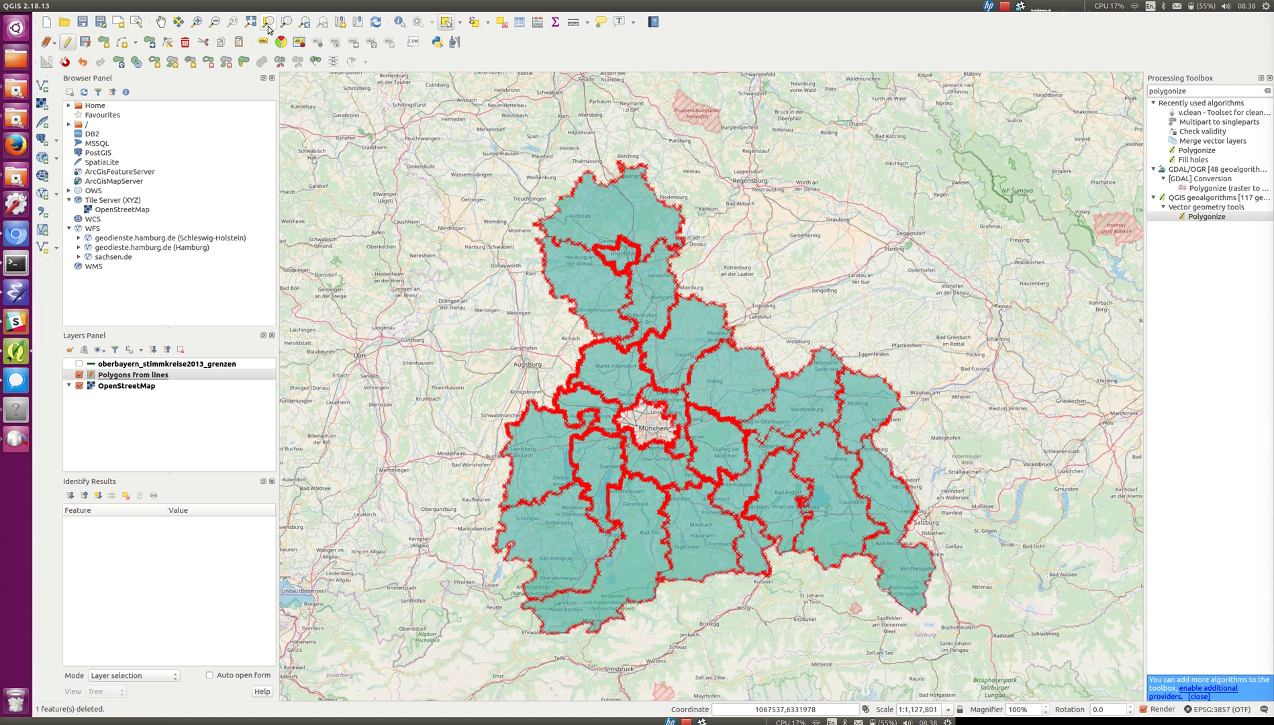
- Identify the polygons on both sides of the Chiemsee boundary to see which constituency the lake and its island hole belong to
{"action": "left_click", "coordinate": [196, 22]}
{"action": "left_click_drag", "start_coordinate": [785, 483], "coordinate": [831, 527]}
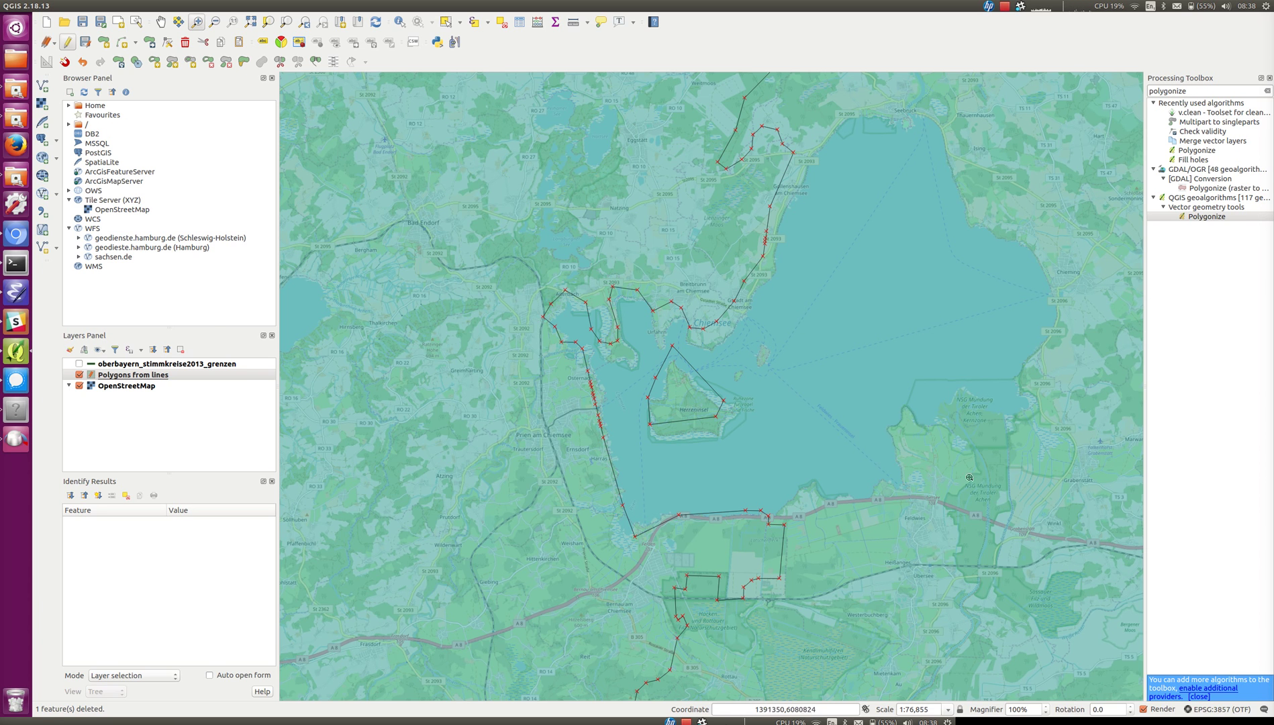
{"action": "left_click", "coordinate": [399, 22]}
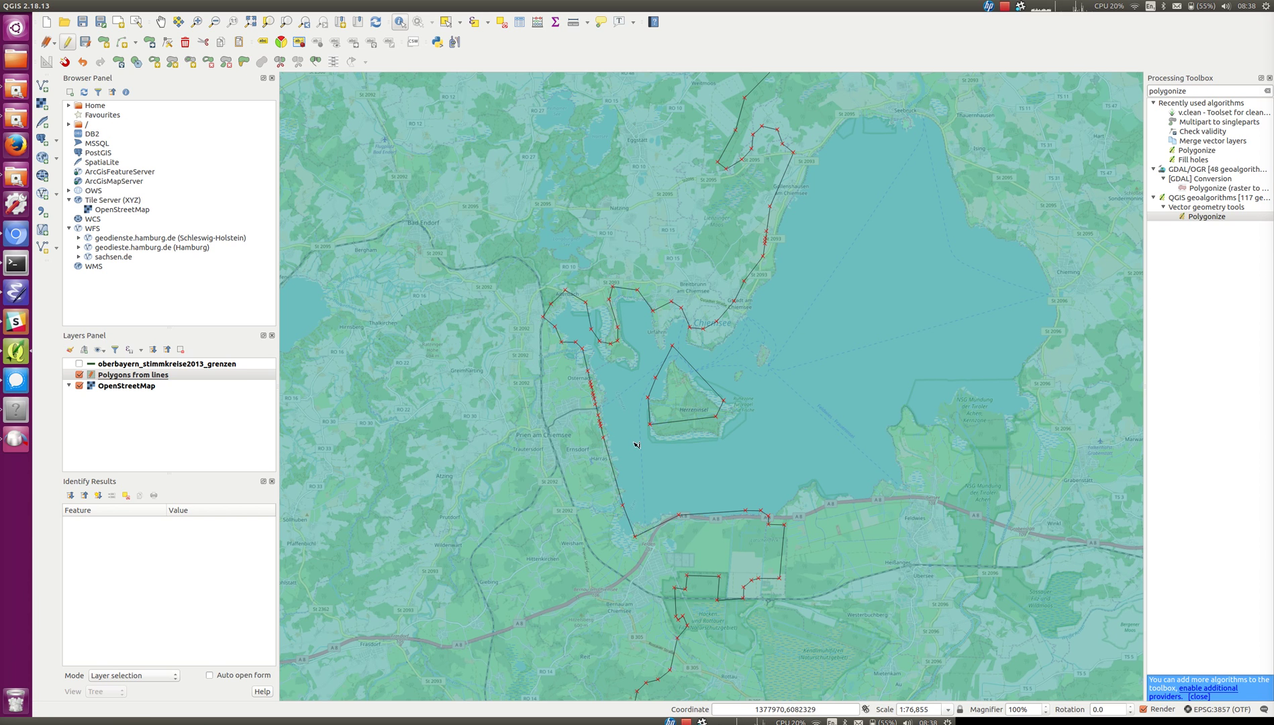
{"action": "left_click", "coordinate": [398, 408]}
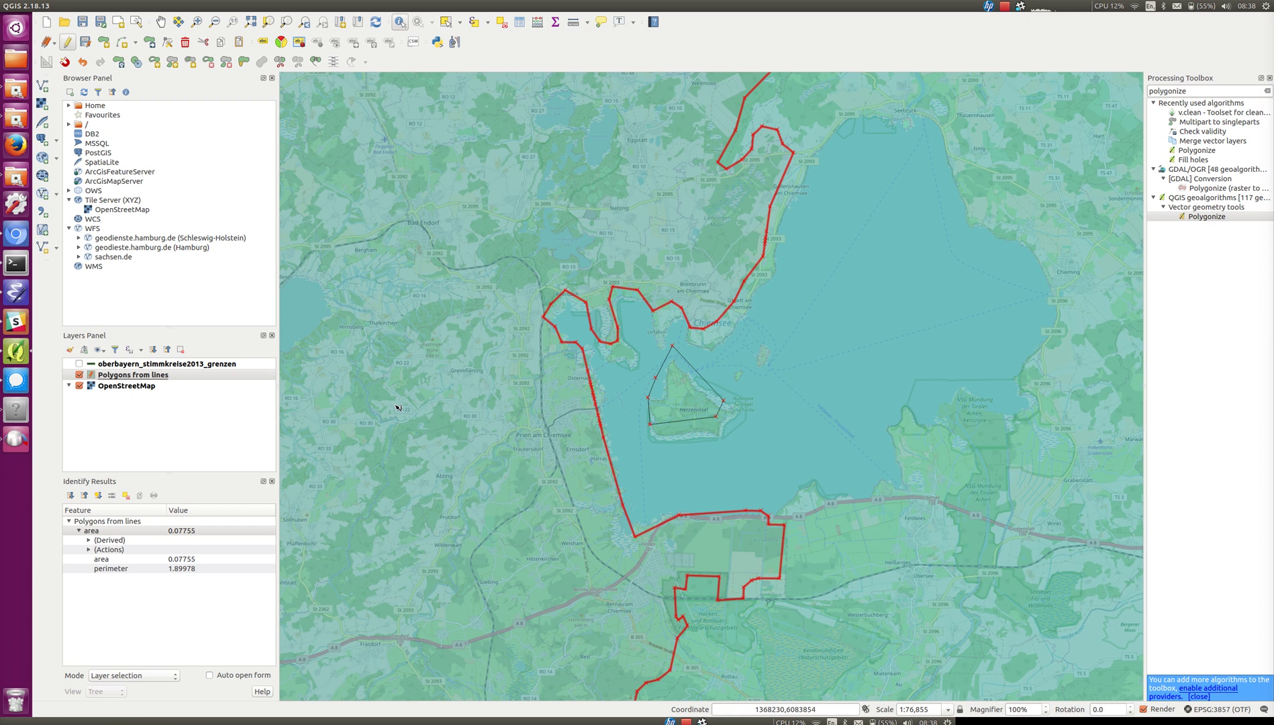
{"action": "left_click", "coordinate": [839, 421]}
{"action": "left_click", "coordinate": [511, 452]}
{"action": "left_click", "coordinate": [831, 418]}
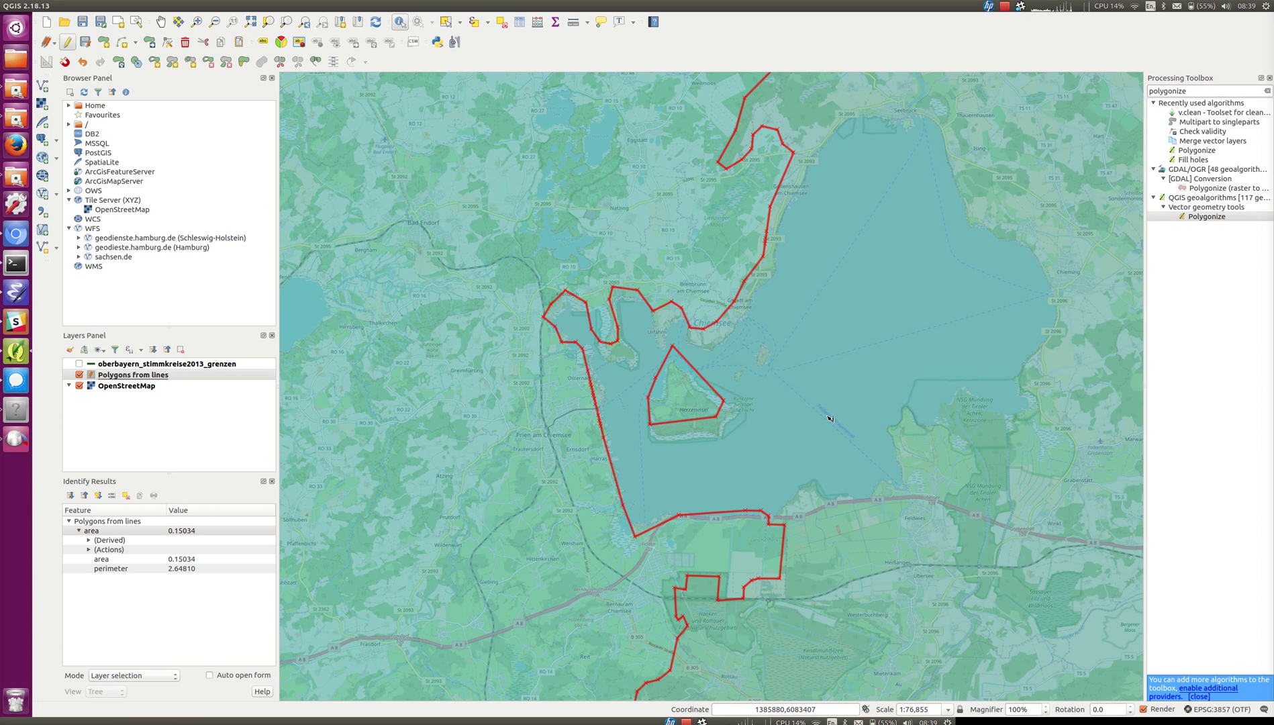
- Switch to the Landtag map in Chromium and examine the Rosenheim-Ost and Traunstein constituency boundaries around the Chiemsee and its island
{"action": "left_click", "coordinate": [15, 236]}
{"action": "left_click", "coordinate": [1128, 501]}
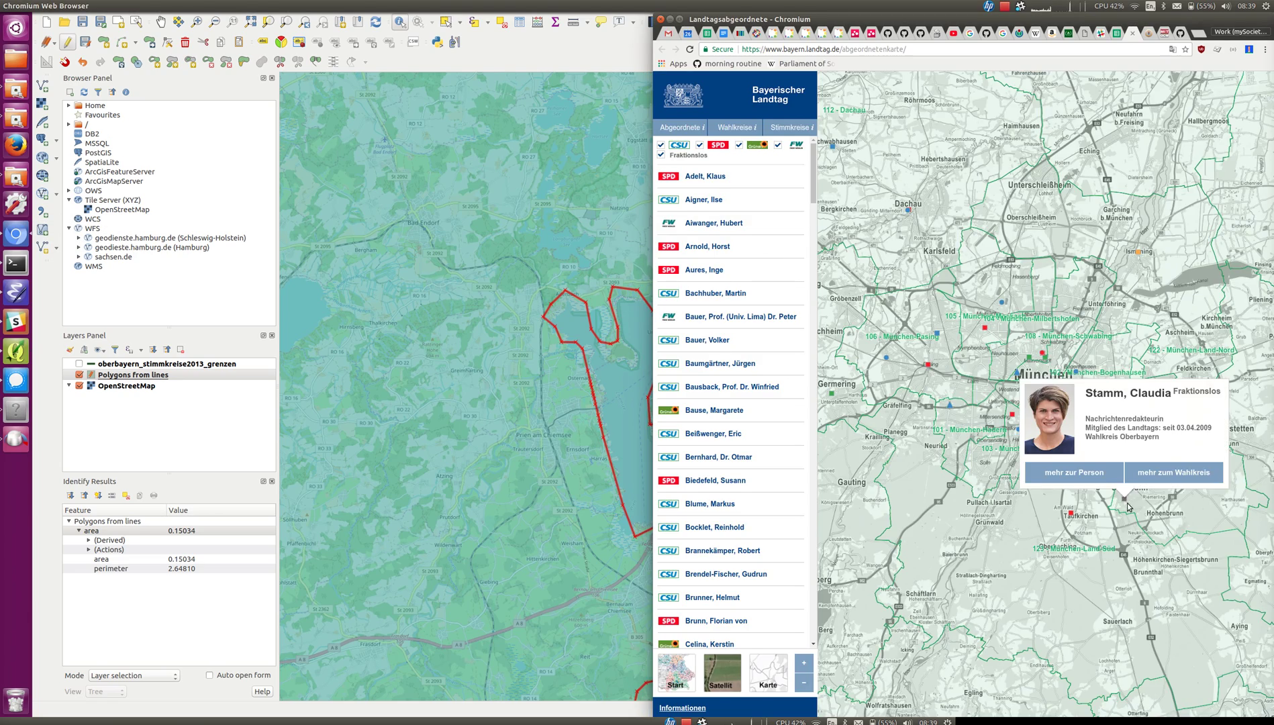
{"action": "scroll", "coordinate": [1127, 502], "scroll_direction": "down", "scroll_amount": 3}
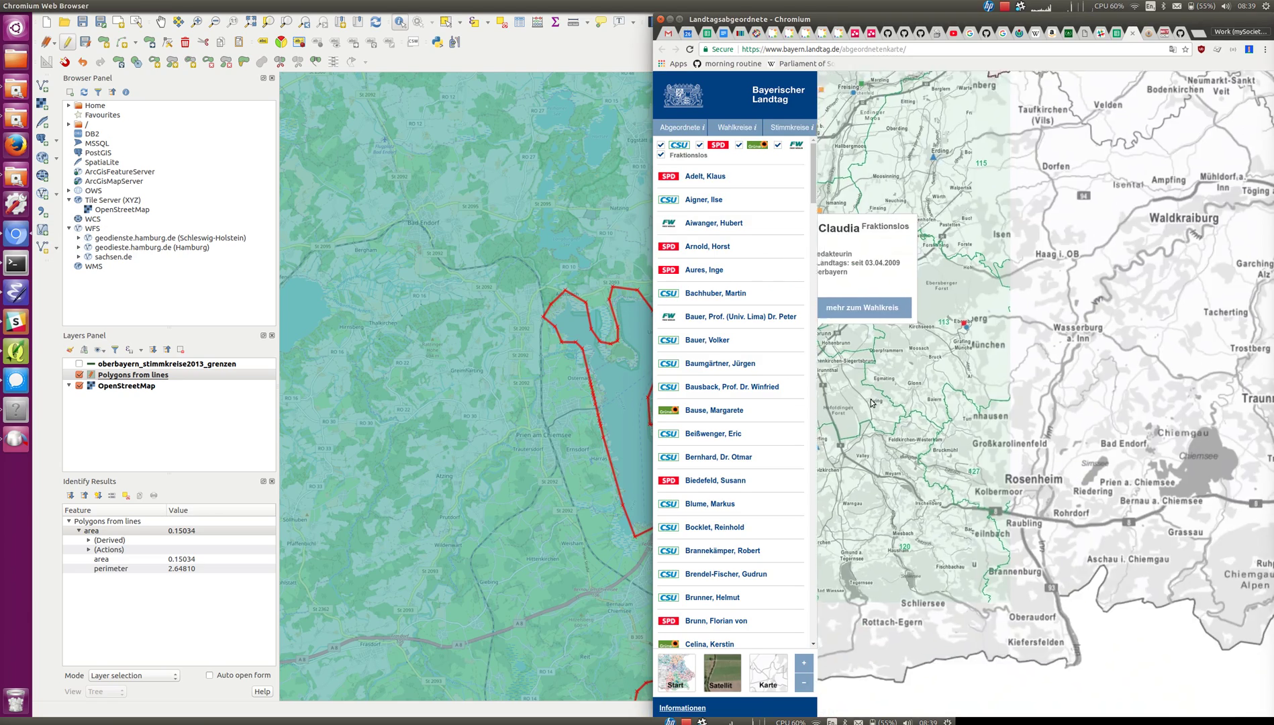
{"action": "left_click_drag", "start_coordinate": [1146, 452], "coordinate": [1023, 435]}
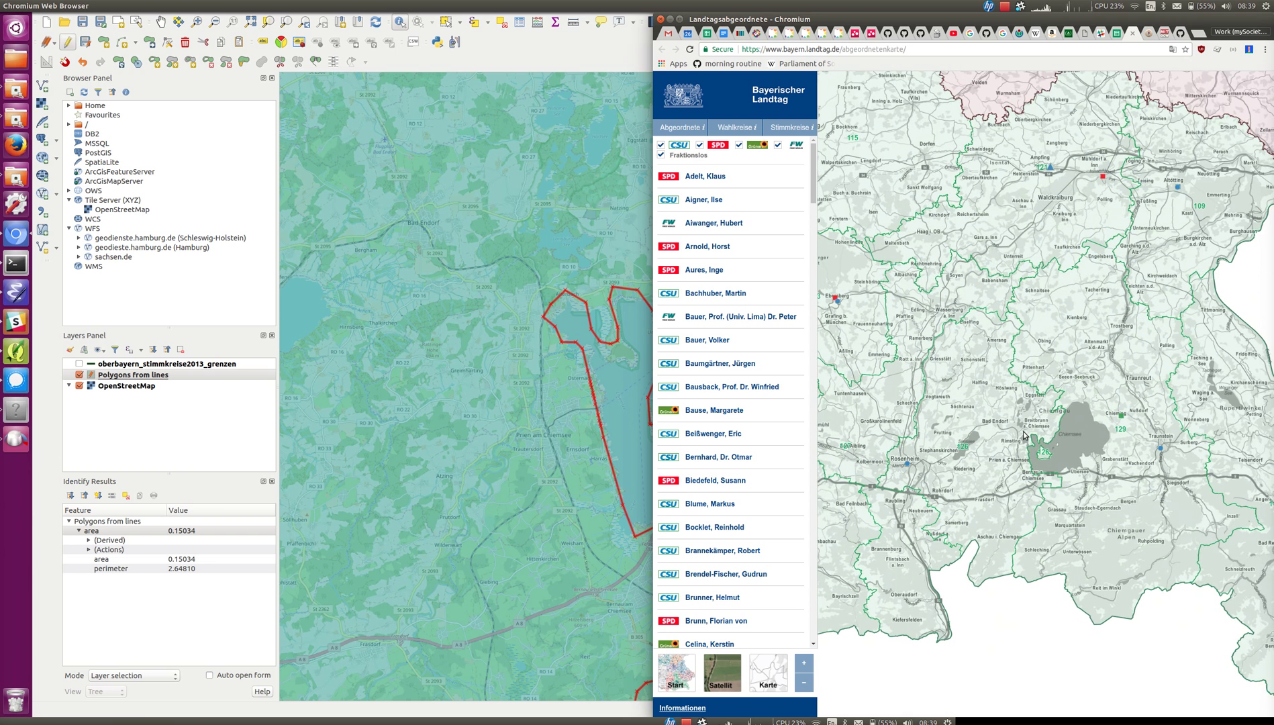
{"action": "left_click_drag", "start_coordinate": [1099, 486], "coordinate": [1046, 464]}
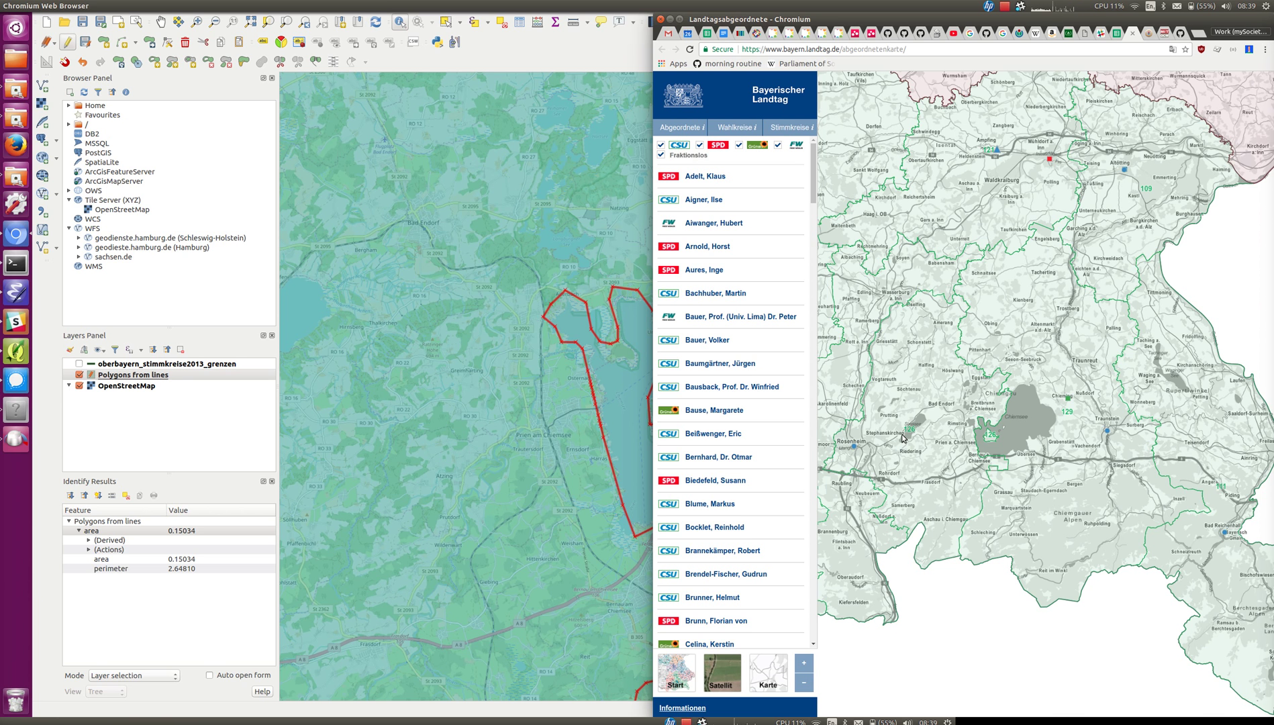
{"action": "scroll", "coordinate": [965, 471], "scroll_direction": "up", "scroll_amount": 1}
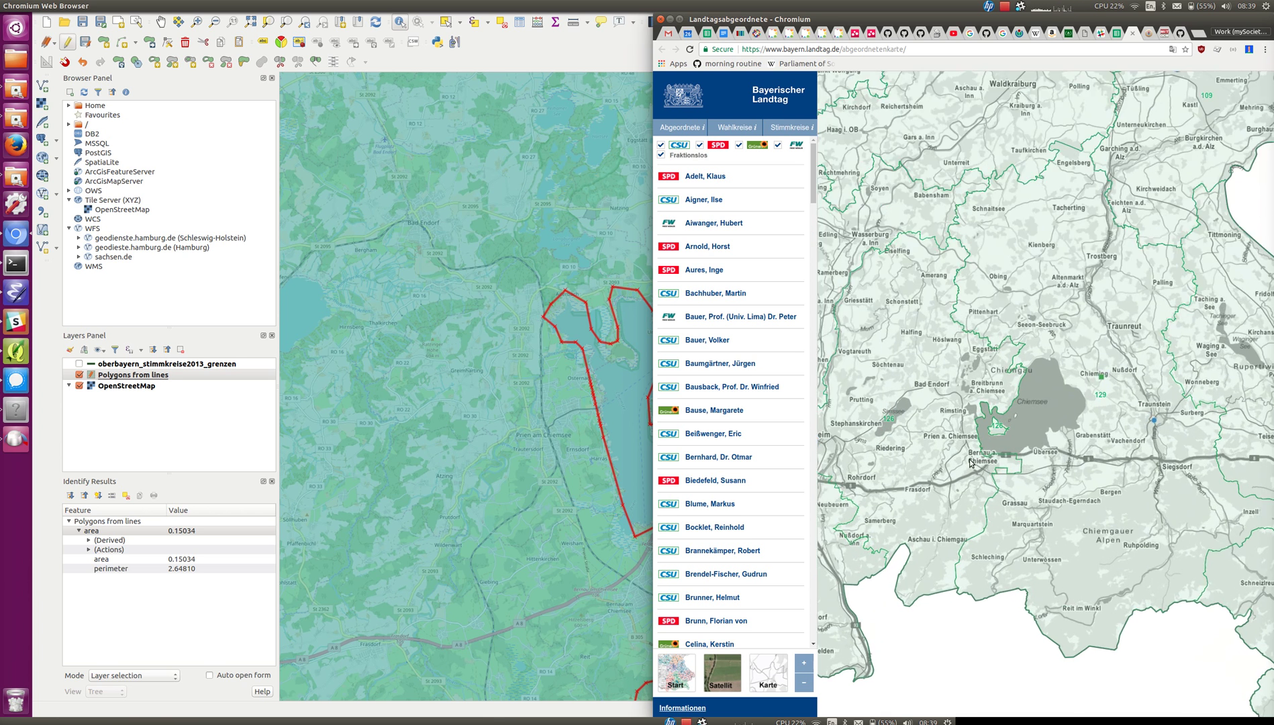
{"action": "left_click_drag", "start_coordinate": [970, 462], "coordinate": [1041, 446]}
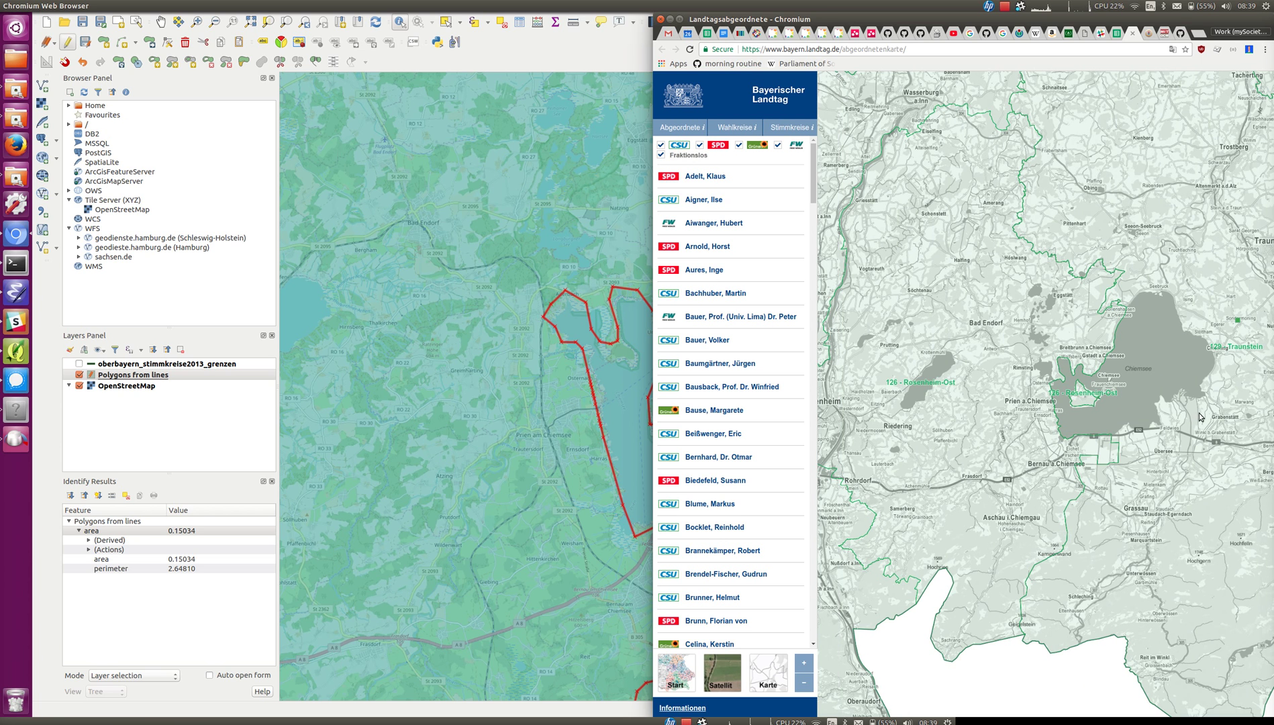
{"action": "left_click_drag", "start_coordinate": [1216, 416], "coordinate": [1149, 424]}
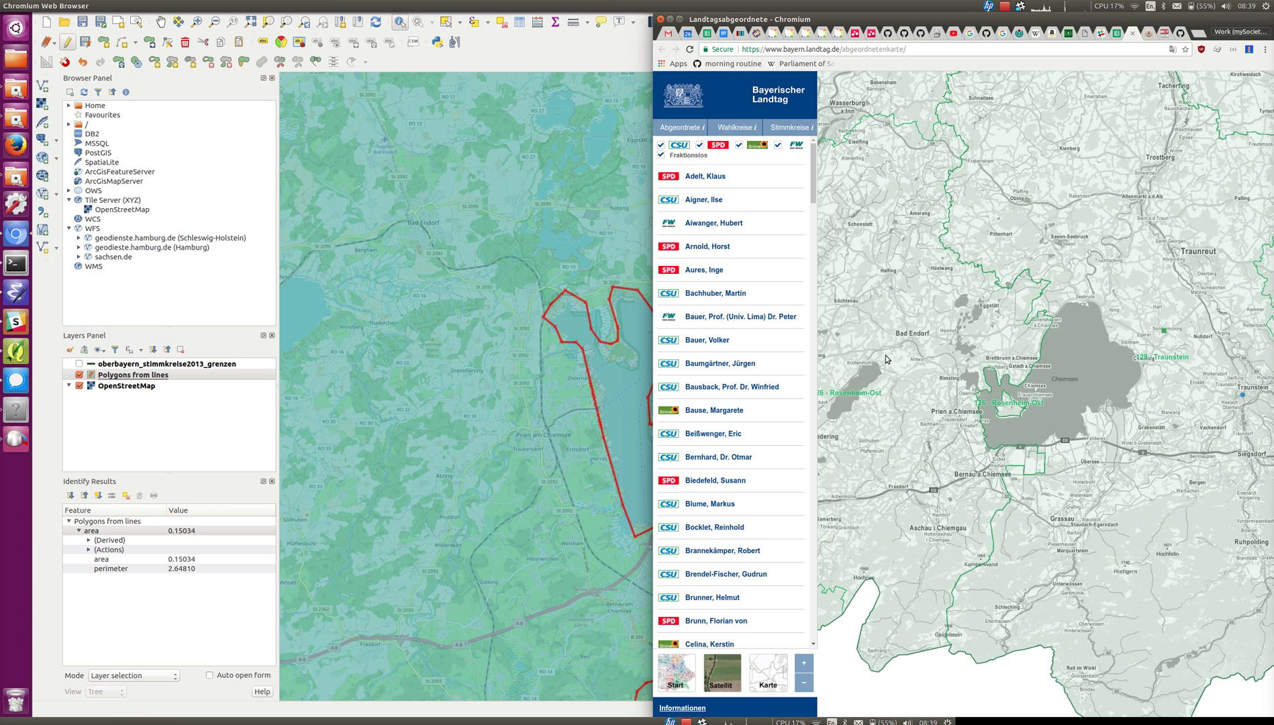
- Switch back to QGIS and merge the triangular Chiemsee island polygon with the Rosenheim-Ost polygon, keeping Feature 11's area and perimeter attributes
{"action": "left_click", "coordinate": [554, 262]}
{"action": "left_click", "coordinate": [443, 20]}
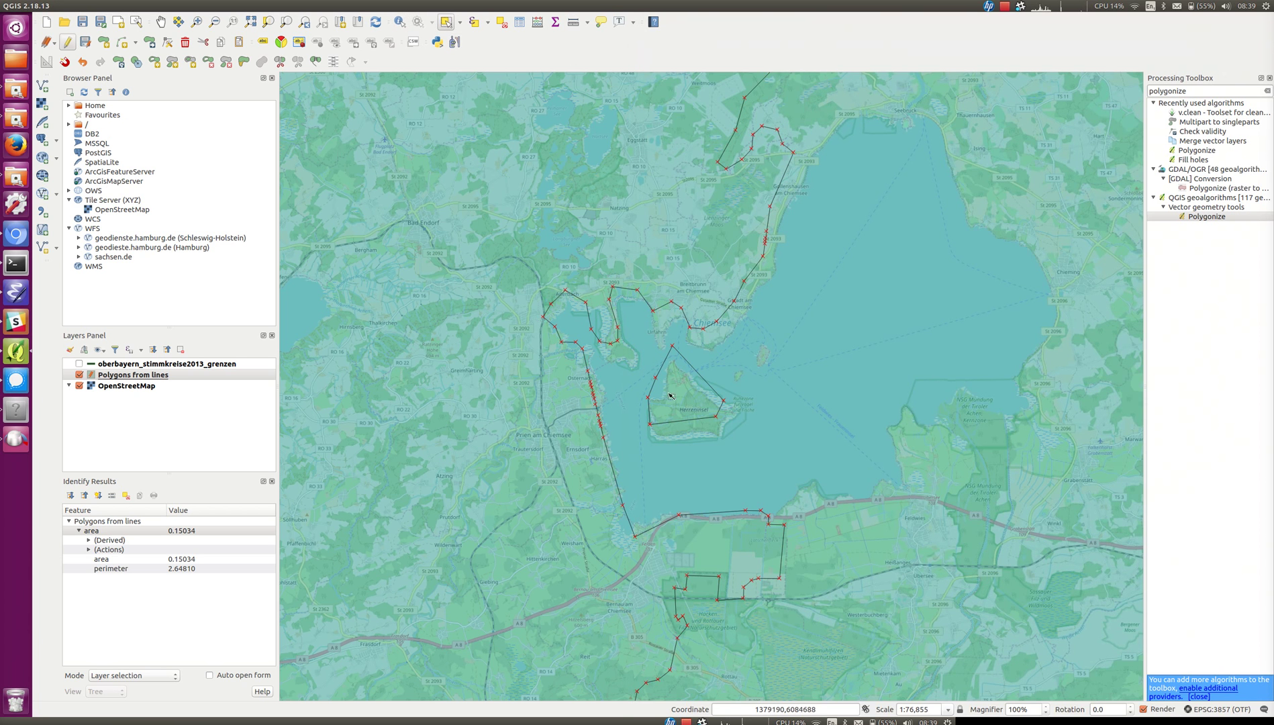
{"action": "left_click", "coordinate": [695, 387]}
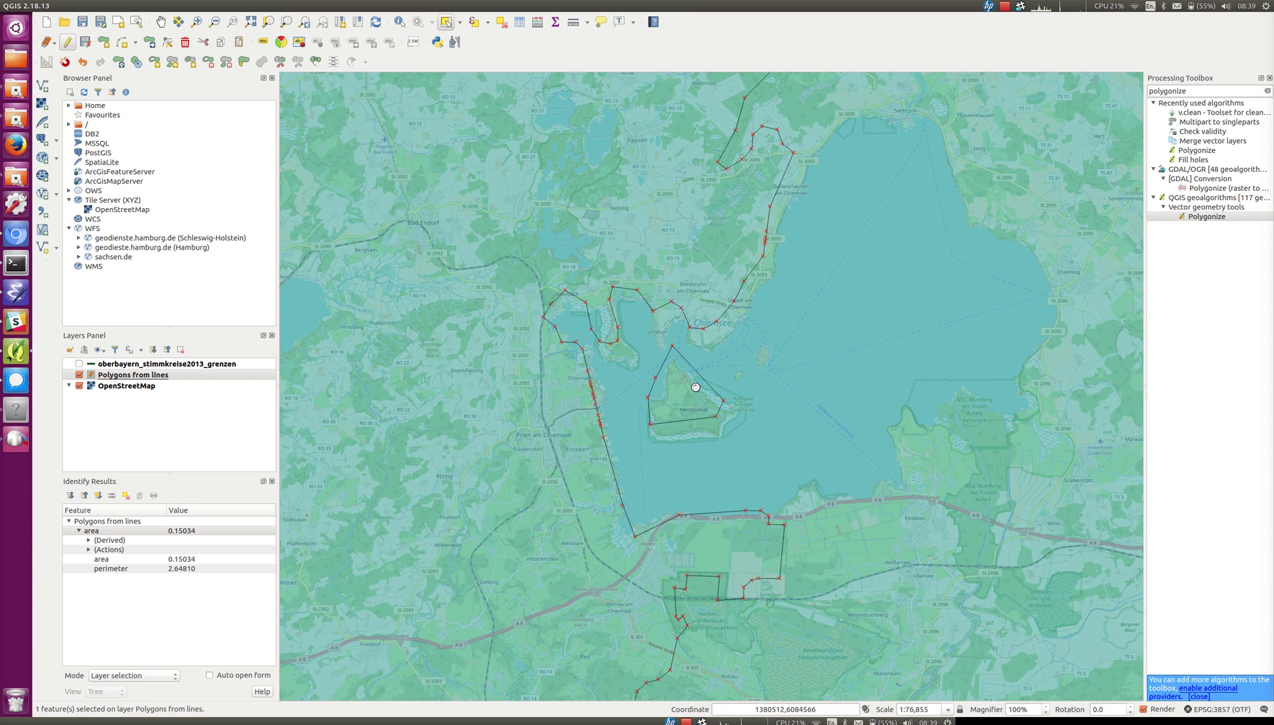
{"action": "left_click", "coordinate": [389, 378], "text": "shift"}
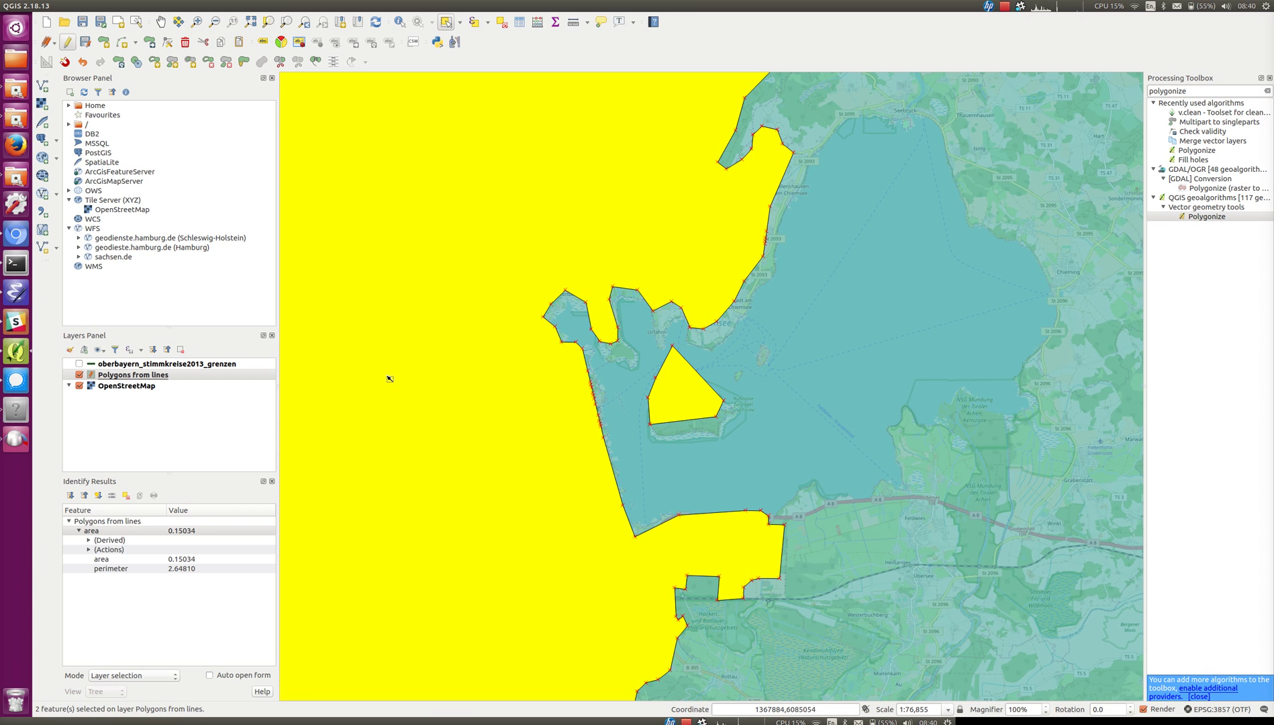
{"action": "scroll", "coordinate": [456, 364], "scroll_direction": "down", "scroll_amount": 2}
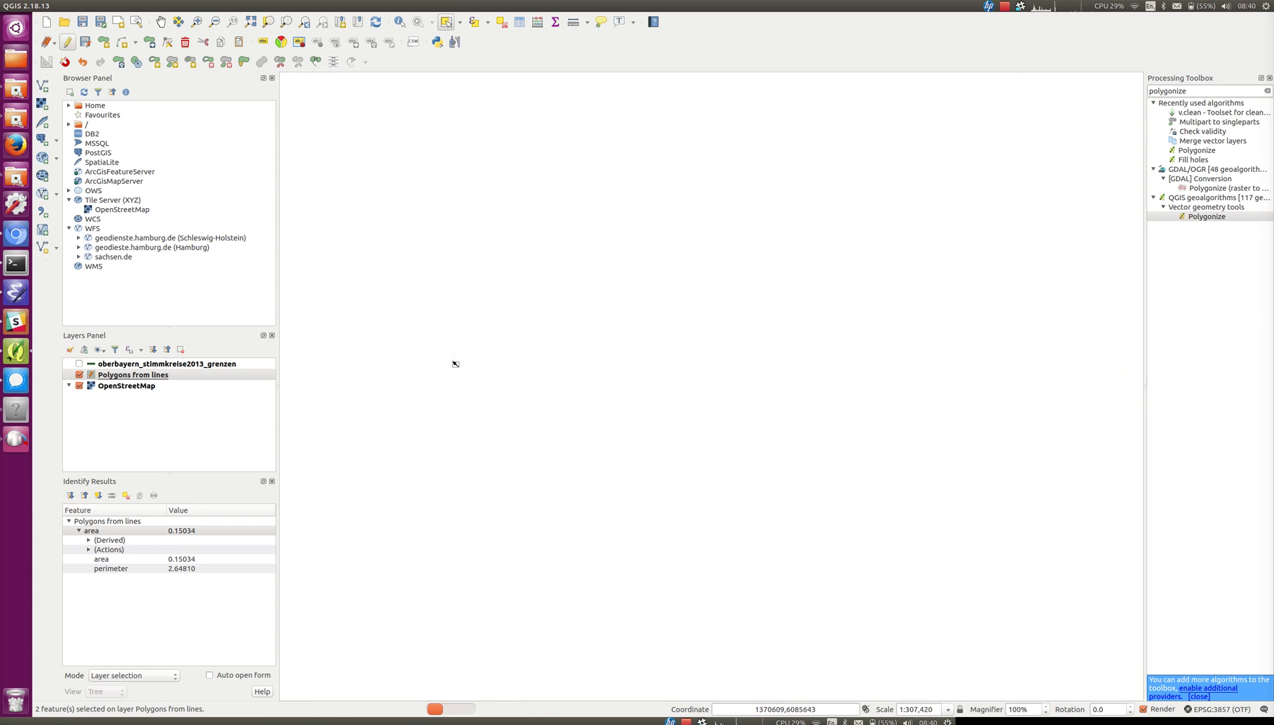
{"action": "left_click_drag", "start_coordinate": [629, 369], "coordinate": [787, 413]}
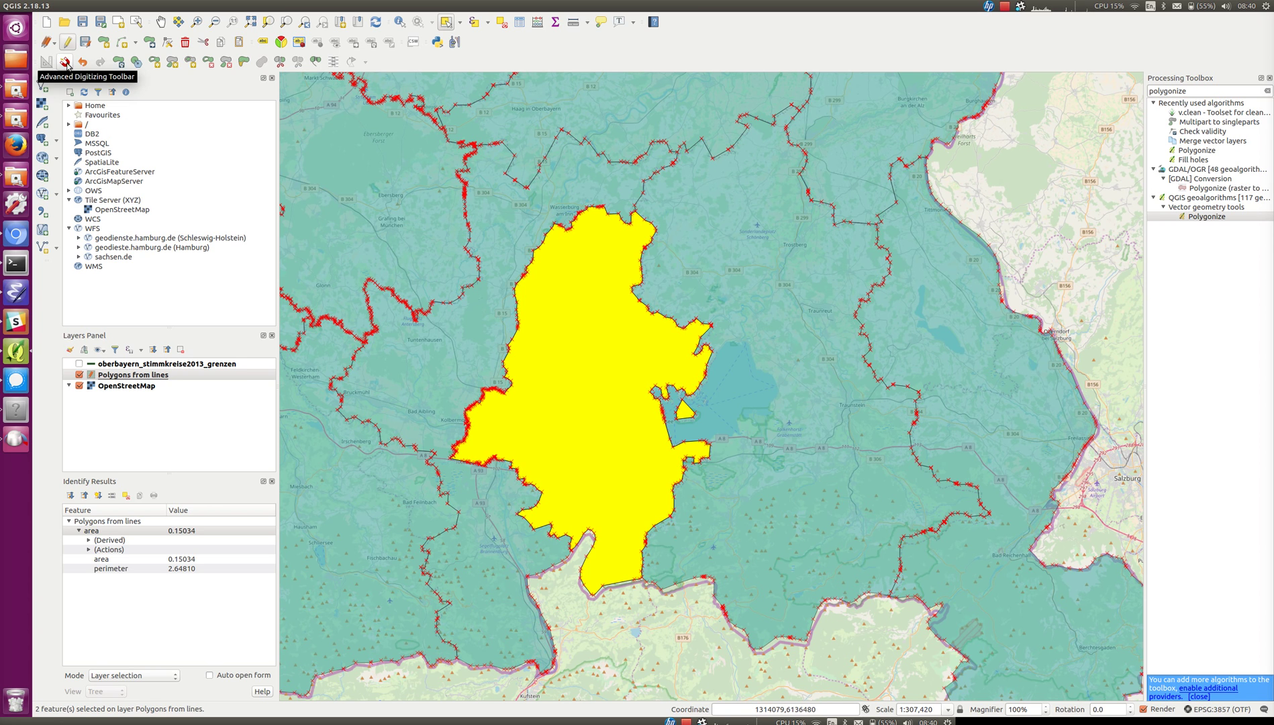
{"action": "left_click", "coordinate": [315, 62]}
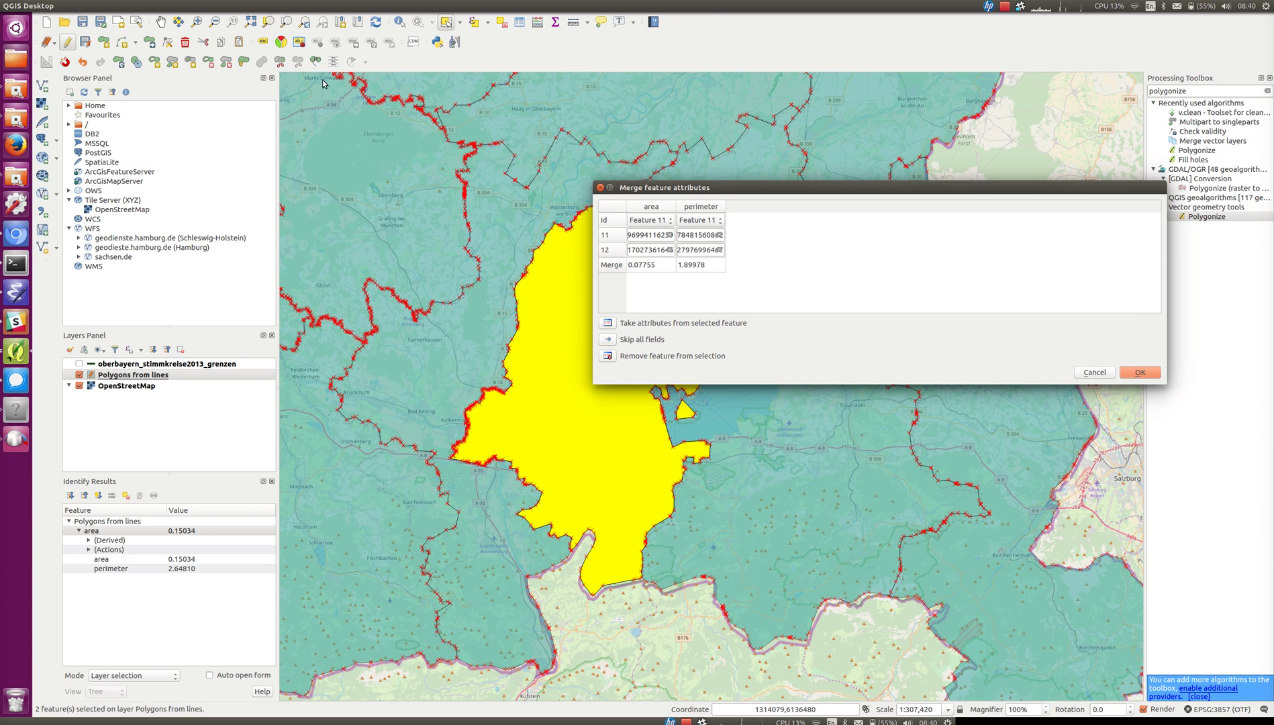
{"action": "left_click_drag", "start_coordinate": [666, 188], "coordinate": [627, 274]}
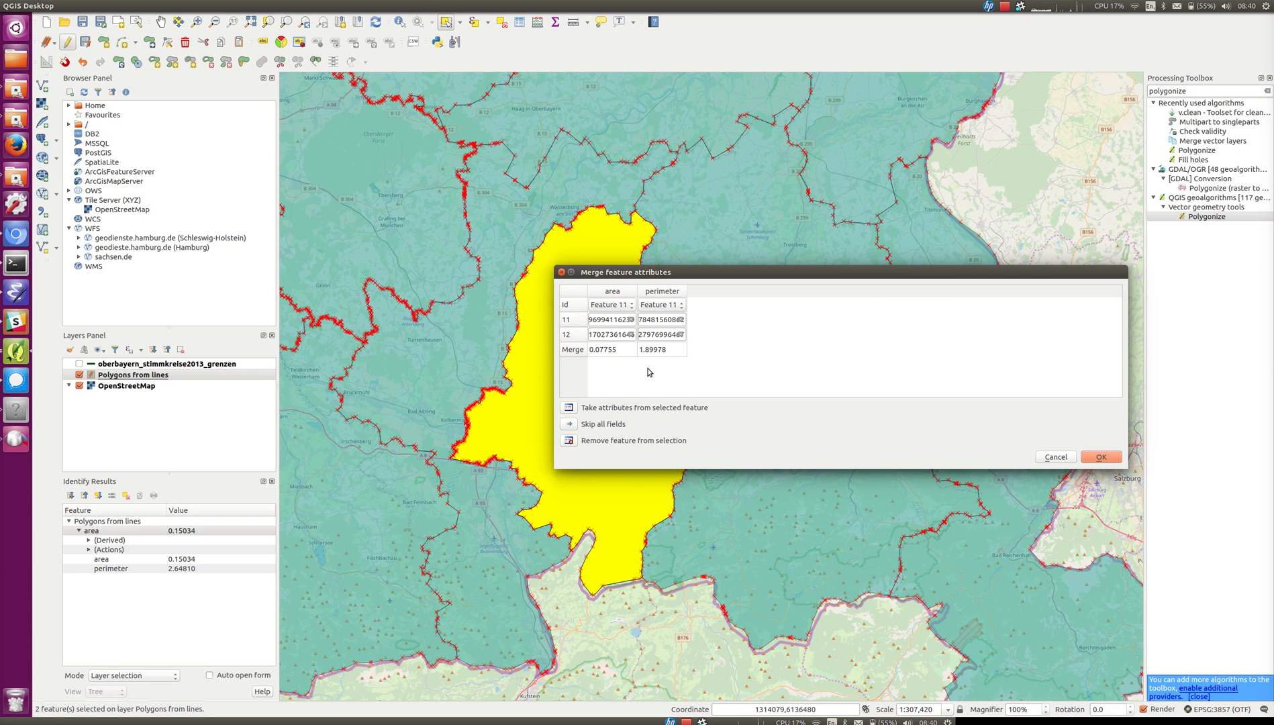
{"action": "left_click", "coordinate": [1103, 457]}
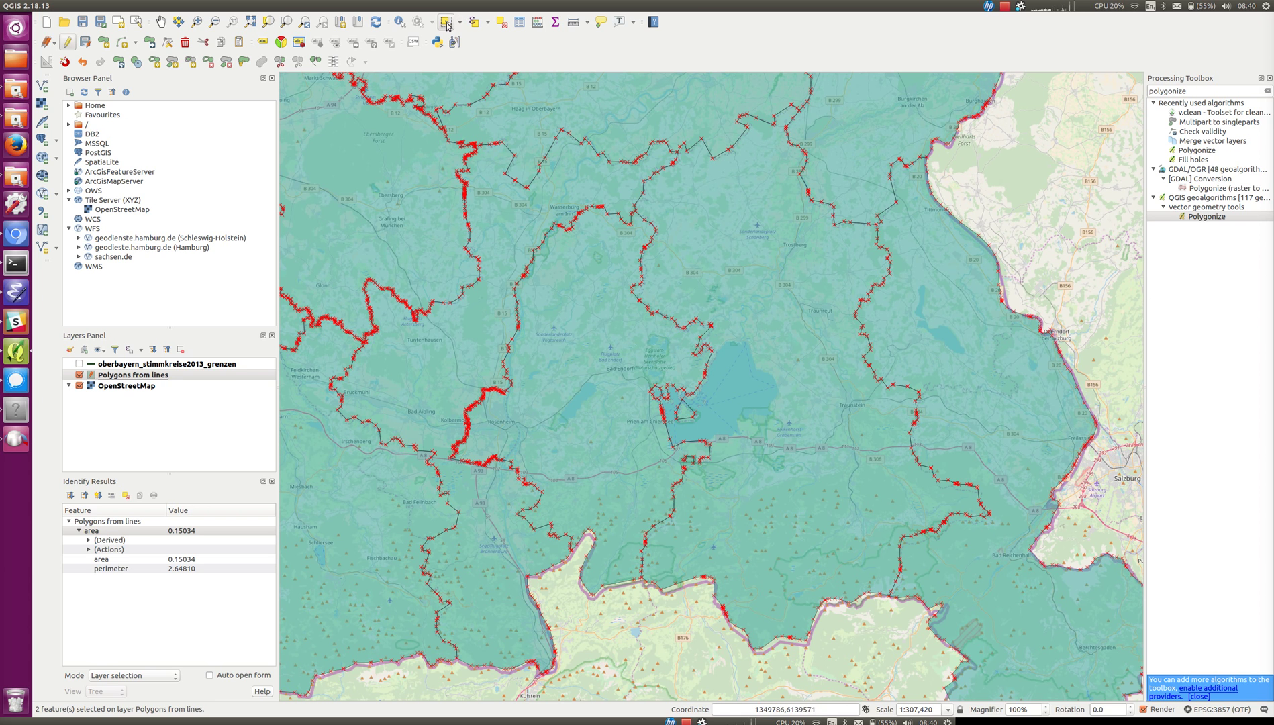
- Select the merged Rosenheim-Ost polygon and its western neighbour to check their extents, and review the whole Oberbayern layer
{"action": "left_click", "coordinate": [571, 355]}
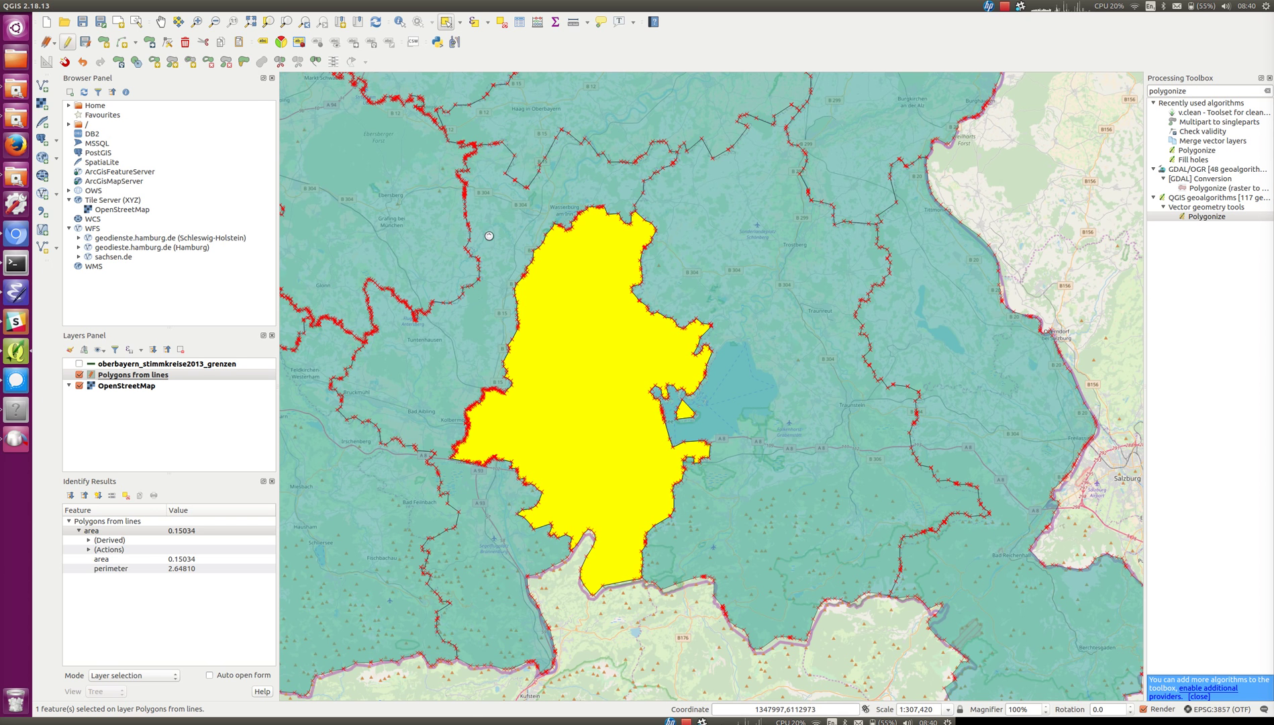
{"action": "left_click", "coordinate": [492, 238]}
{"action": "left_click_drag", "start_coordinate": [326, 220], "coordinate": [698, 288]}
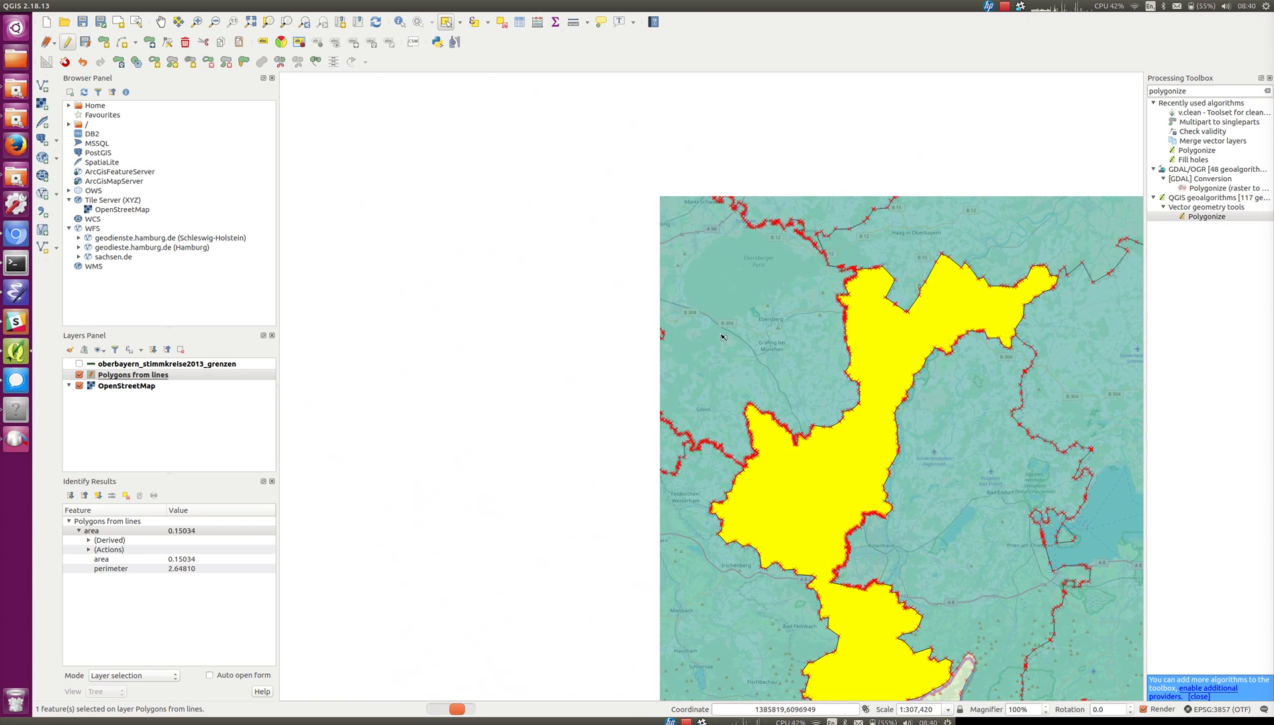
{"action": "left_click_drag", "start_coordinate": [442, 311], "coordinate": [600, 347]}
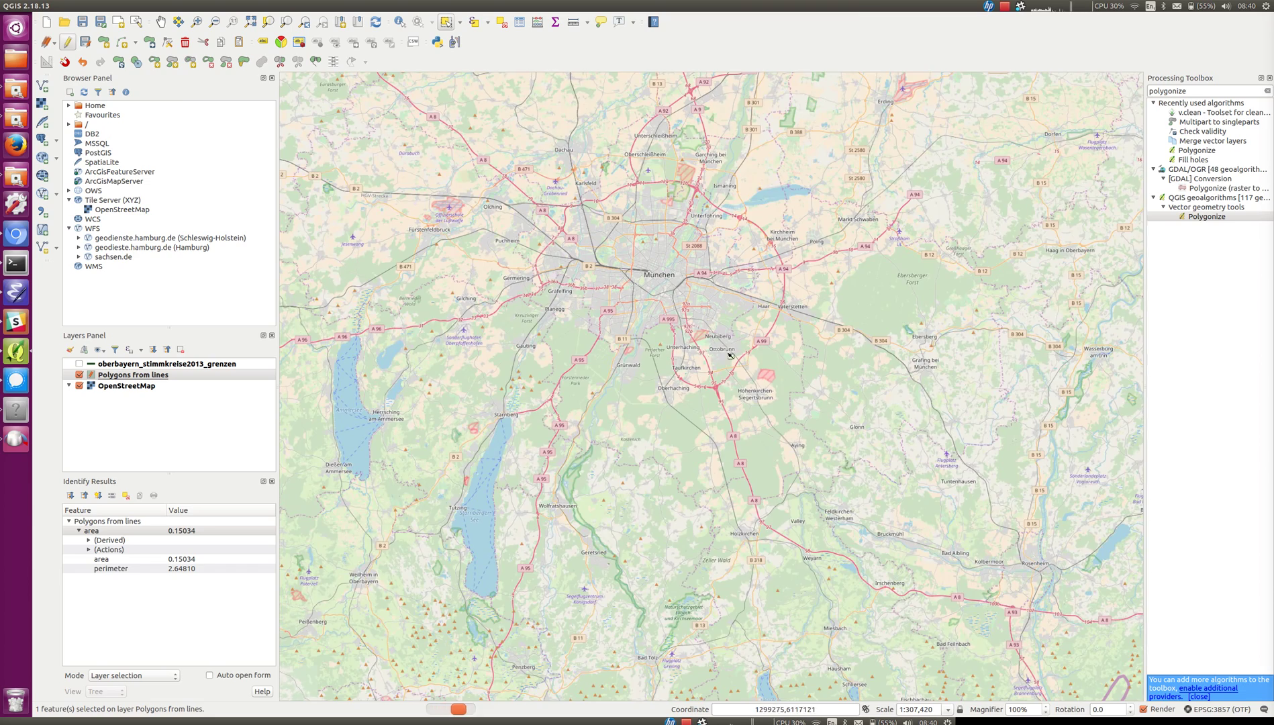
{"action": "scroll", "coordinate": [876, 384], "scroll_direction": "down", "scroll_amount": 2}
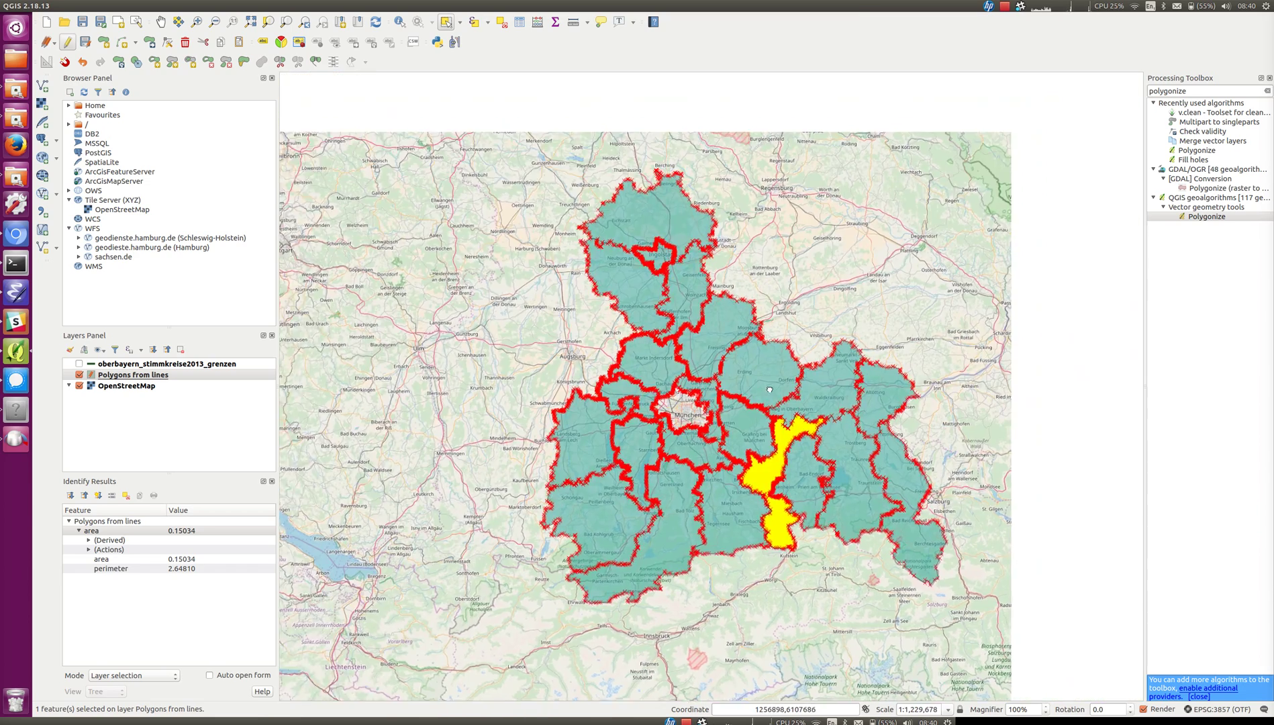
{"action": "left_click_drag", "start_coordinate": [769, 389], "coordinate": [724, 395]}
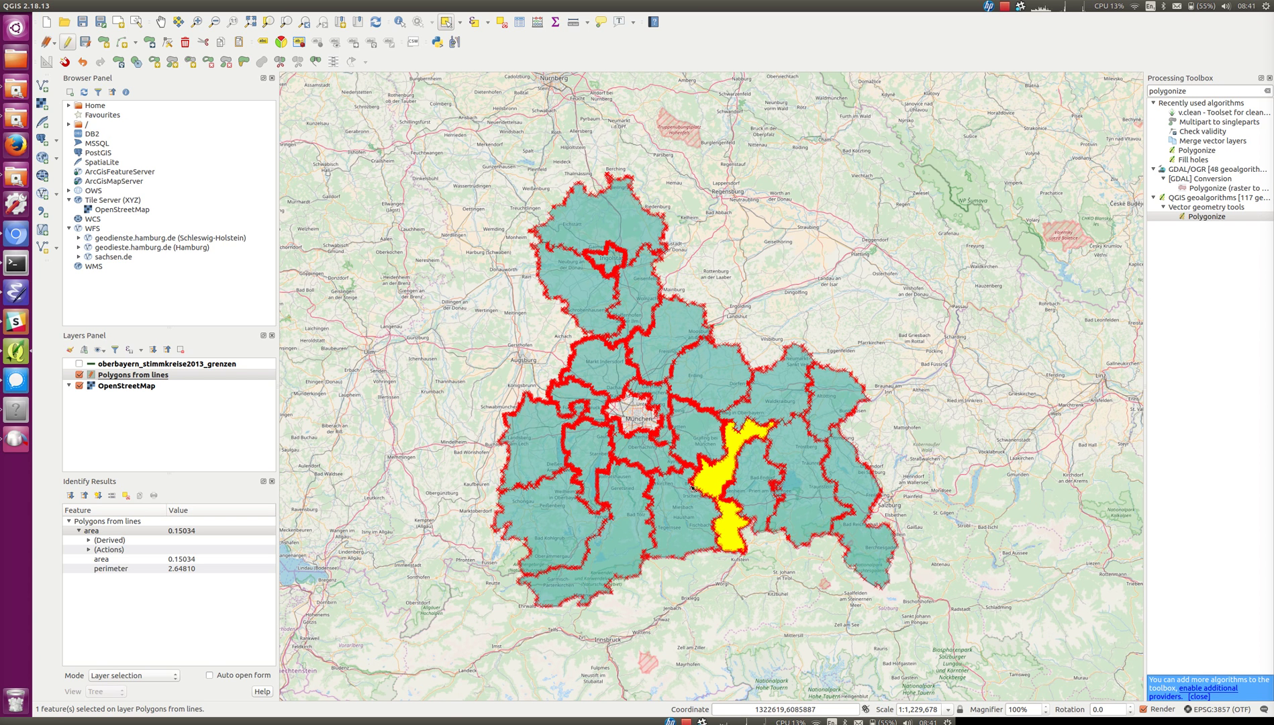
- Try to end editing of the Polygons from lines layer with its changes saved, and read the commit error details
{"action": "right_click", "coordinate": [114, 378]}
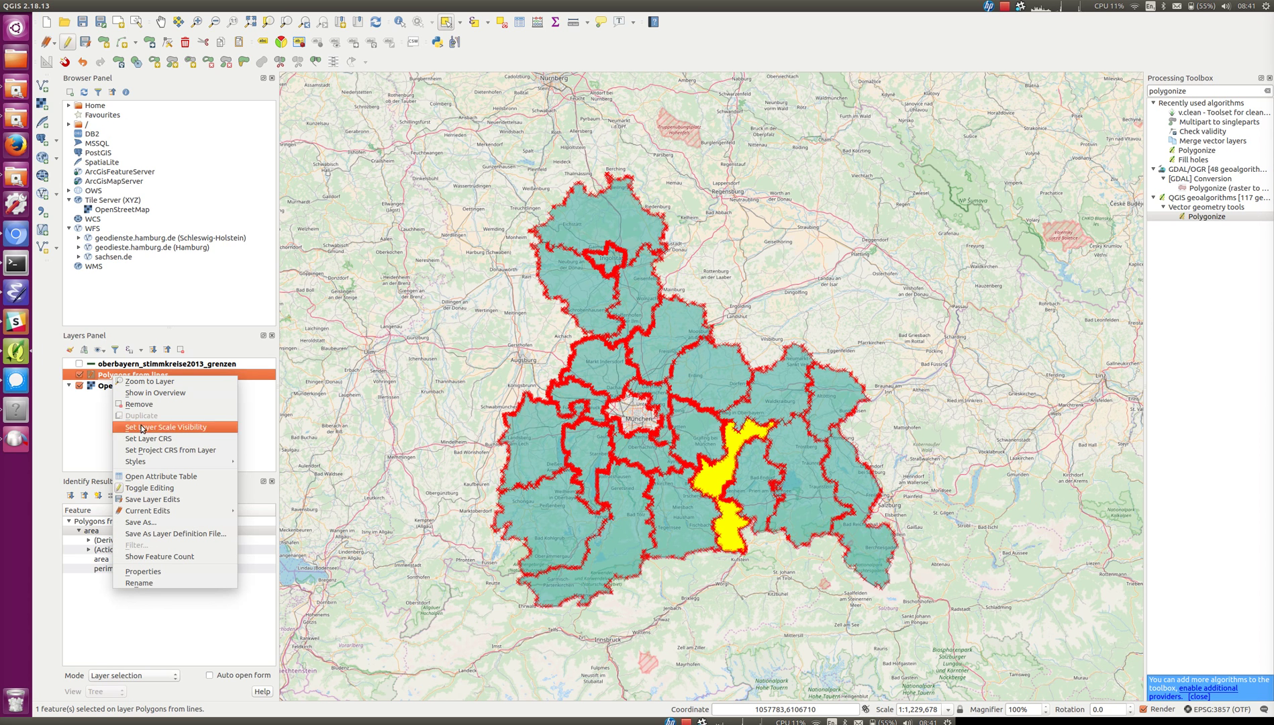
{"action": "left_click", "coordinate": [167, 488]}
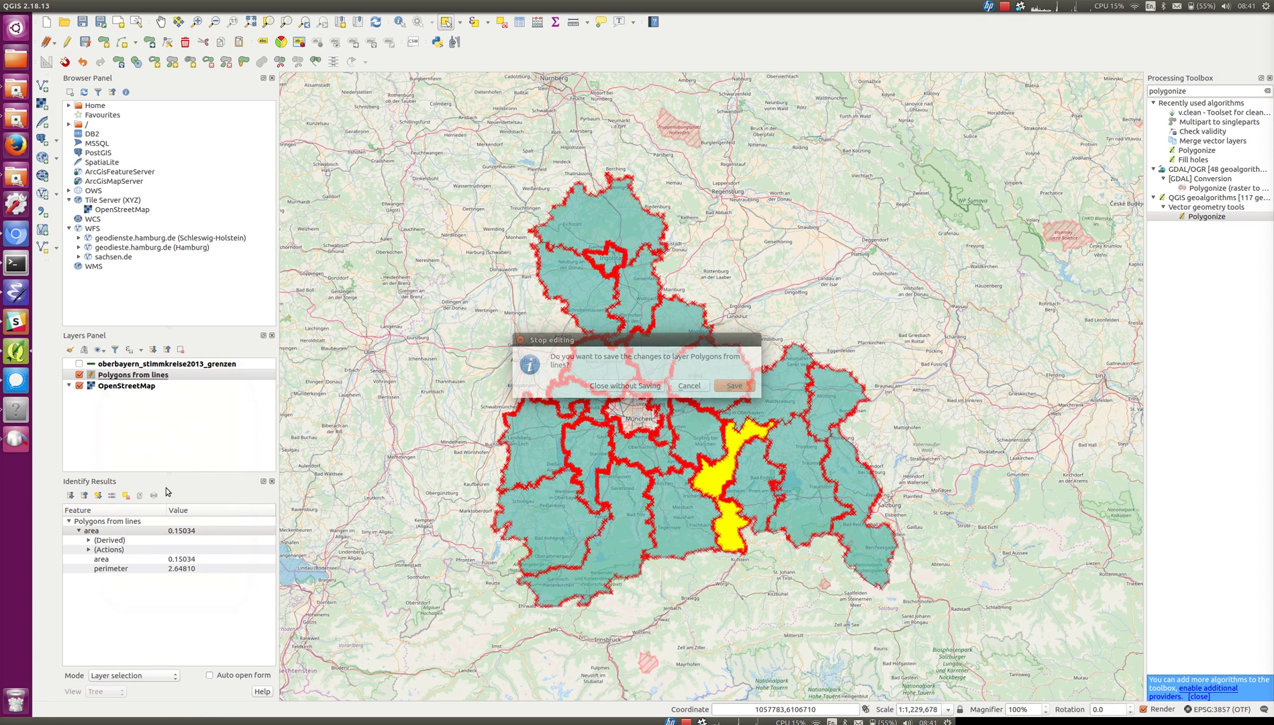
{"action": "left_click", "coordinate": [739, 389]}
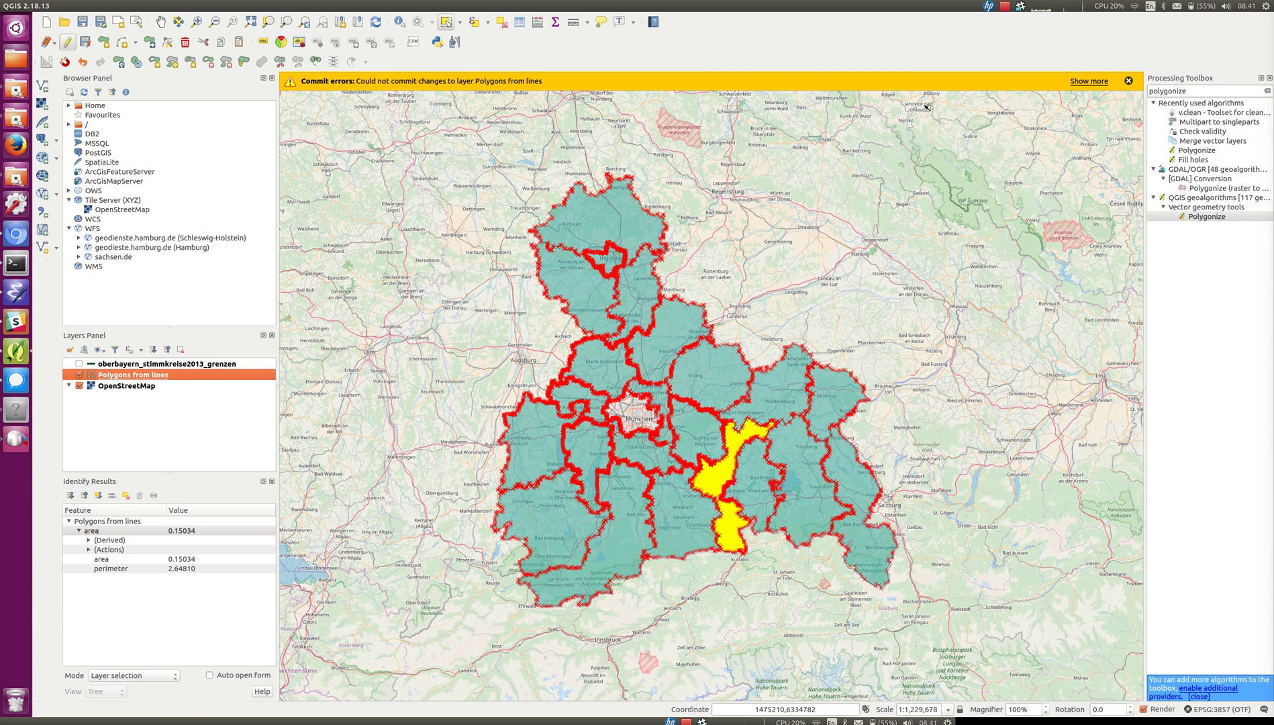
{"action": "left_click", "coordinate": [1085, 82]}
{"action": "left_click_drag", "start_coordinate": [697, 179], "coordinate": [921, 231]}
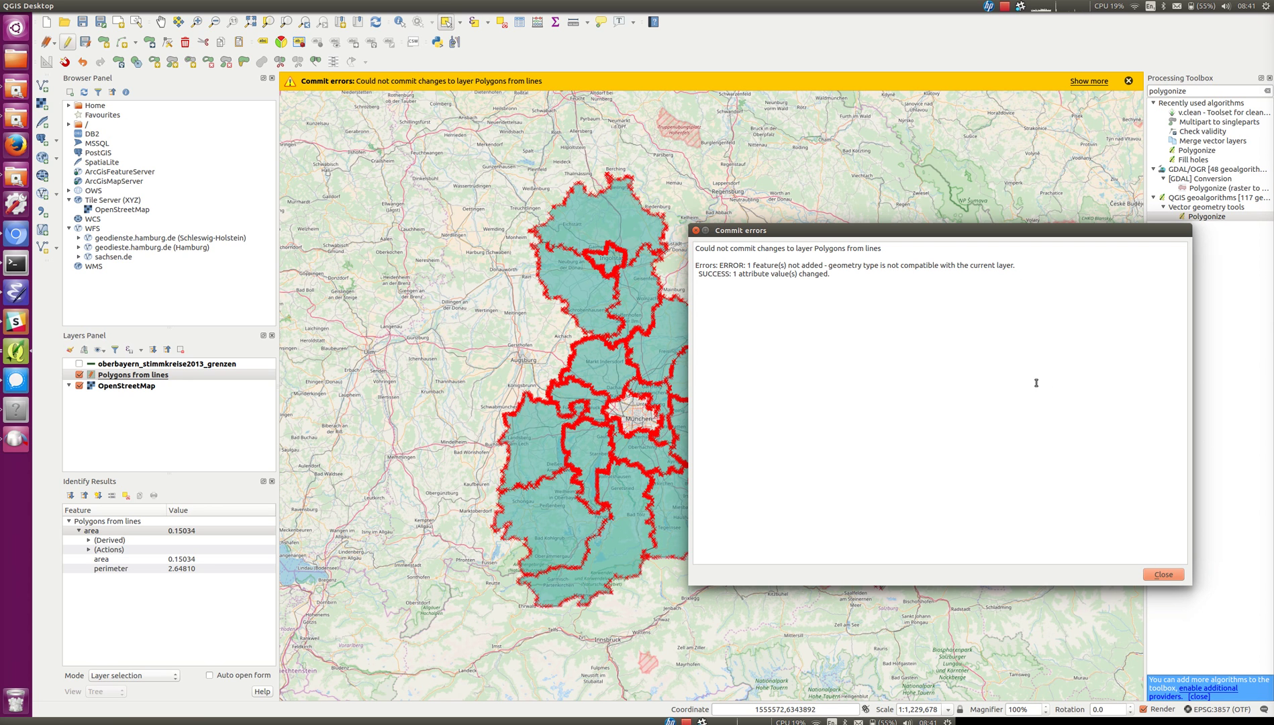
{"action": "left_click", "coordinate": [1164, 576]}
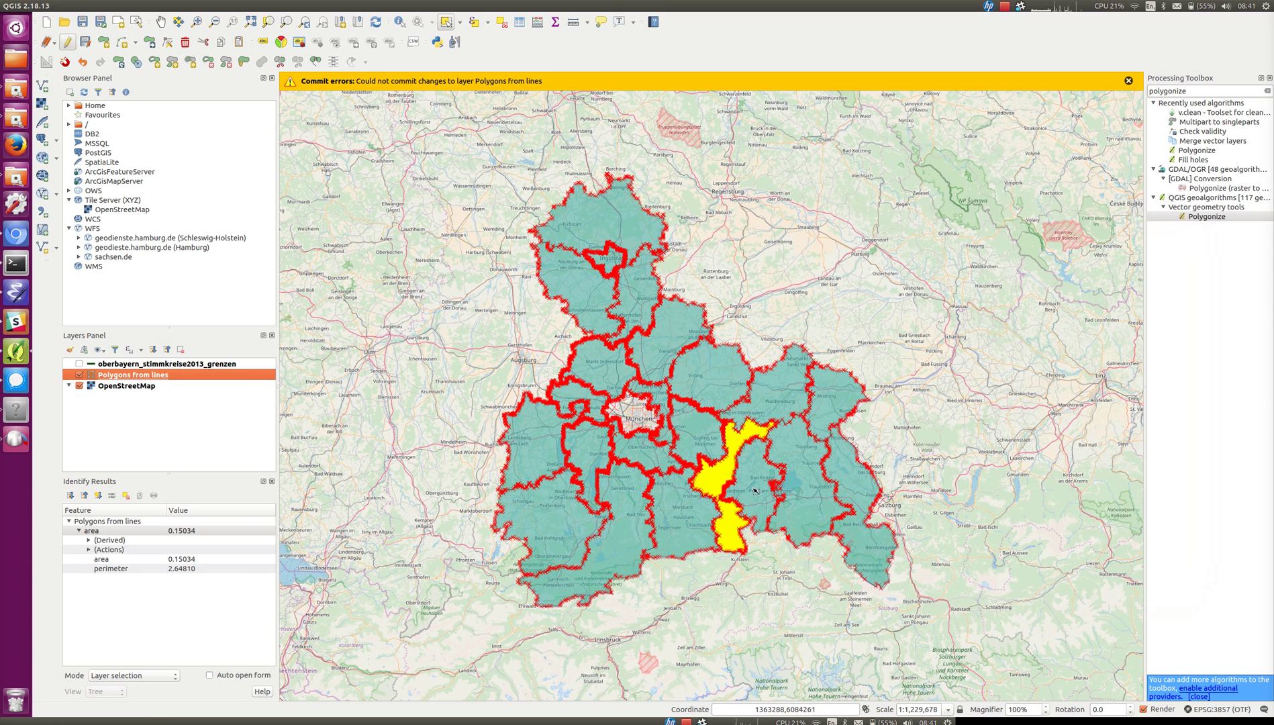
- Export the Polygons from lines layer as an ESRI Shapefile named oberbayern-polygons in EPSG:4326, WGS 84, and add it to the map
{"action": "right_click", "coordinate": [121, 378]}
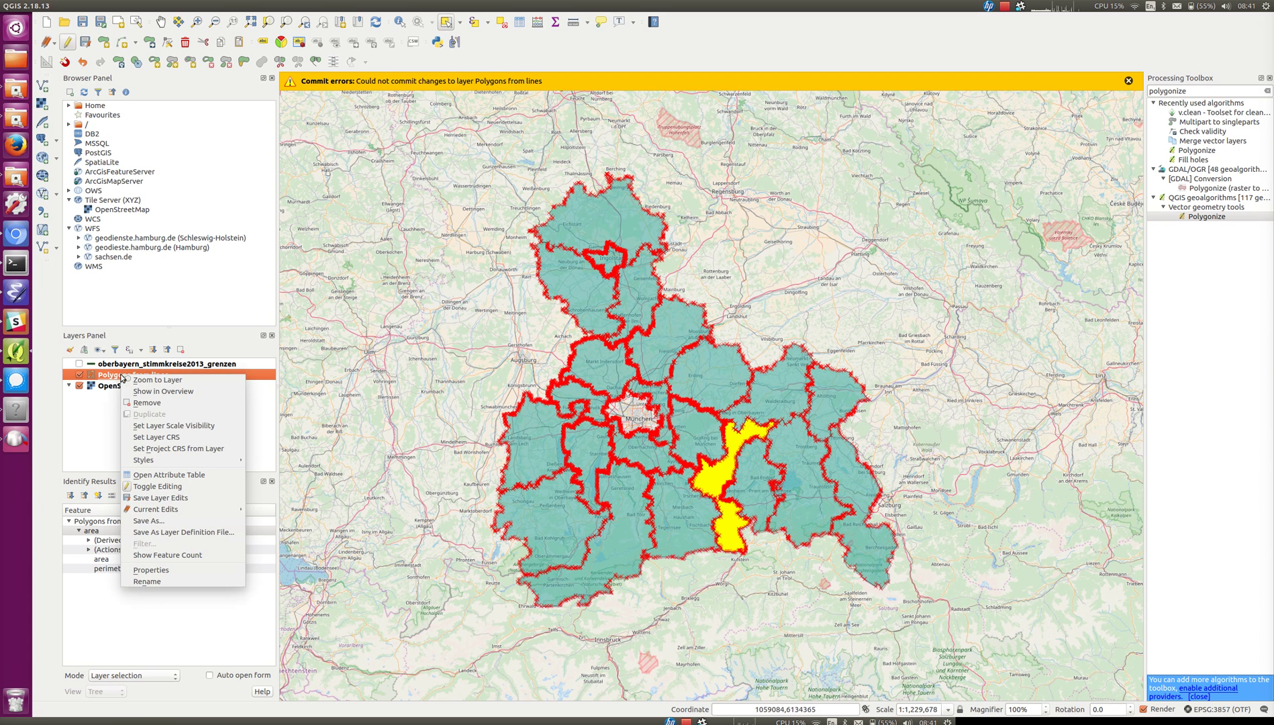
{"action": "left_click", "coordinate": [181, 521]}
{"action": "left_click", "coordinate": [711, 234]}
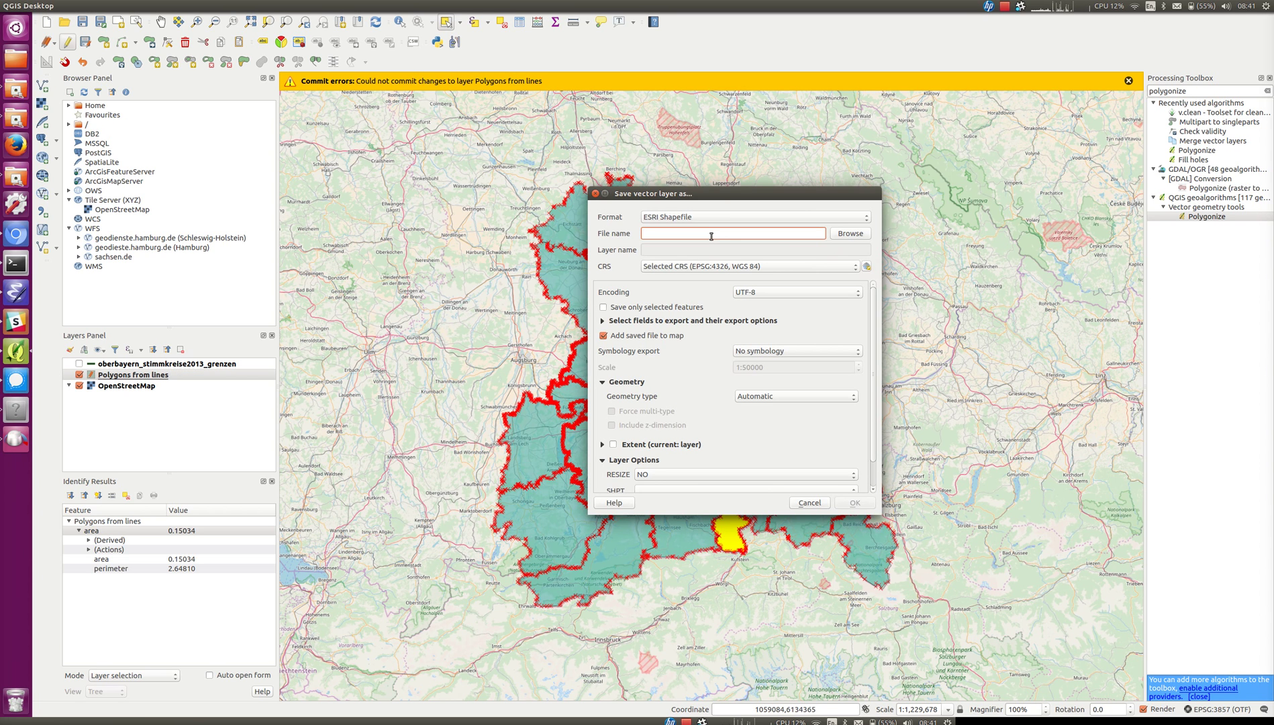
{"action": "type", "text": "ober"}
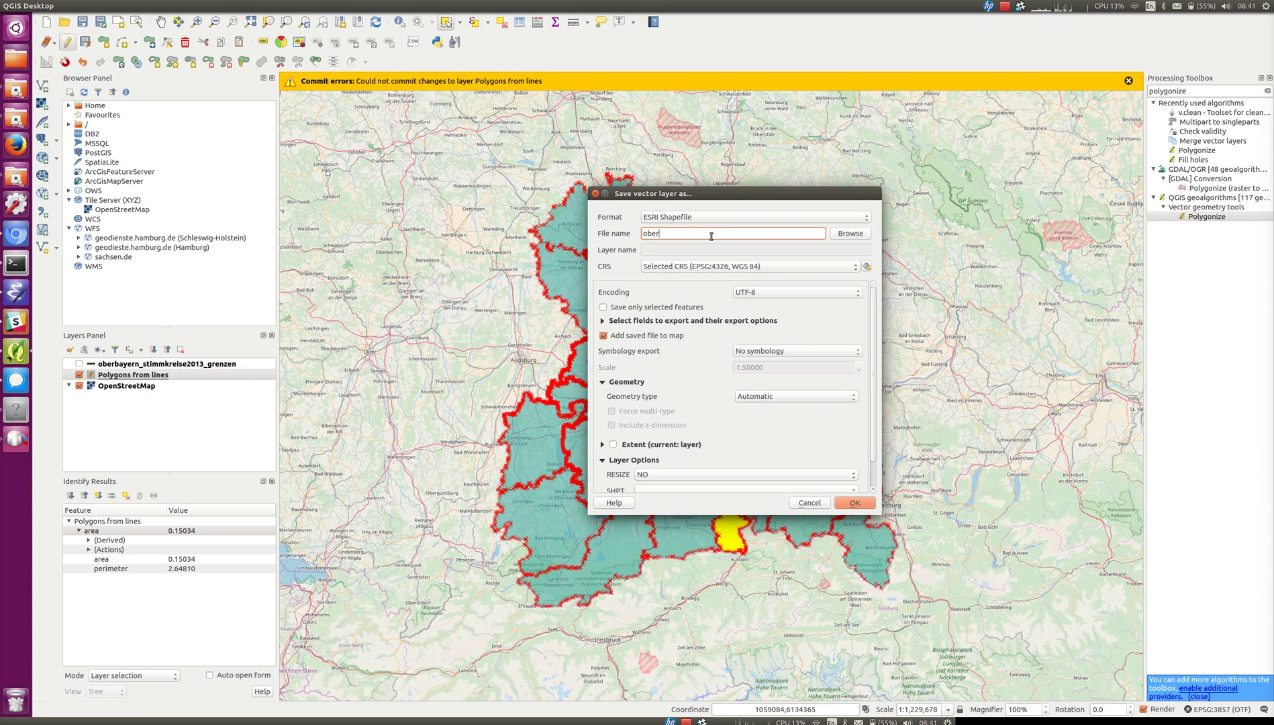
{"action": "type", "text": "bayern-polygons"}
{"action": "left_click", "coordinate": [713, 267]}
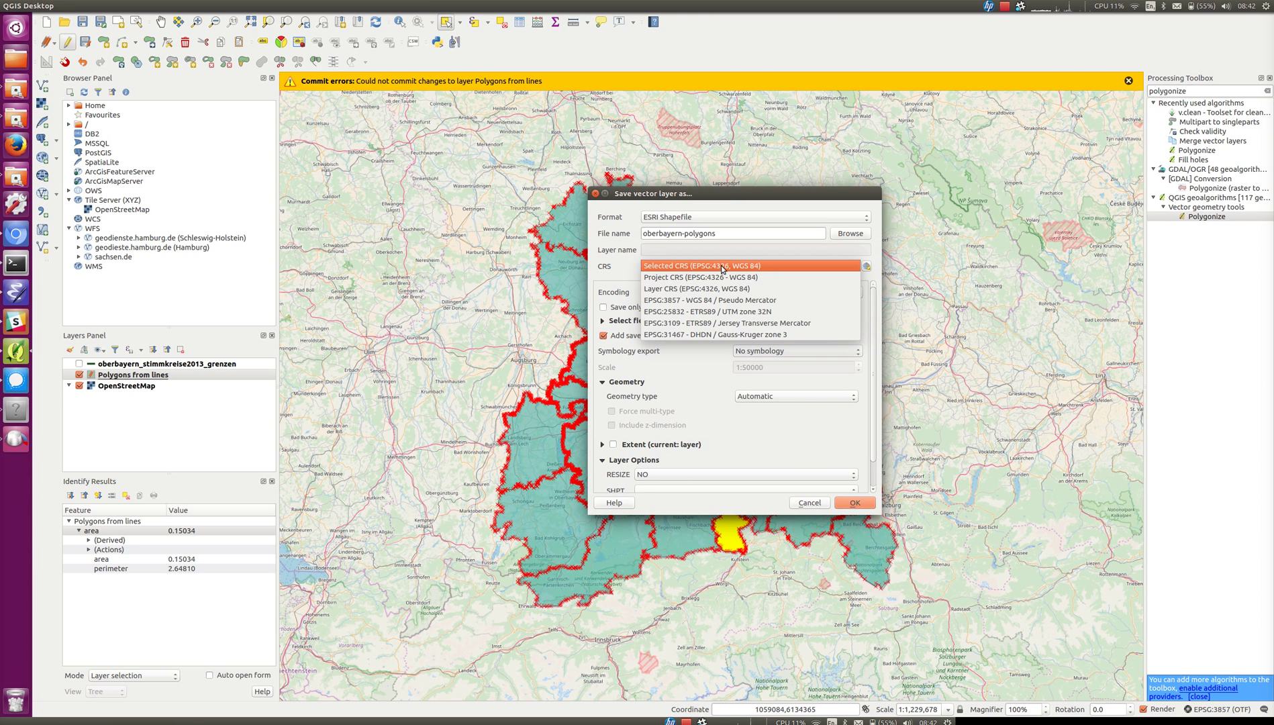
{"action": "left_click", "coordinate": [774, 268]}
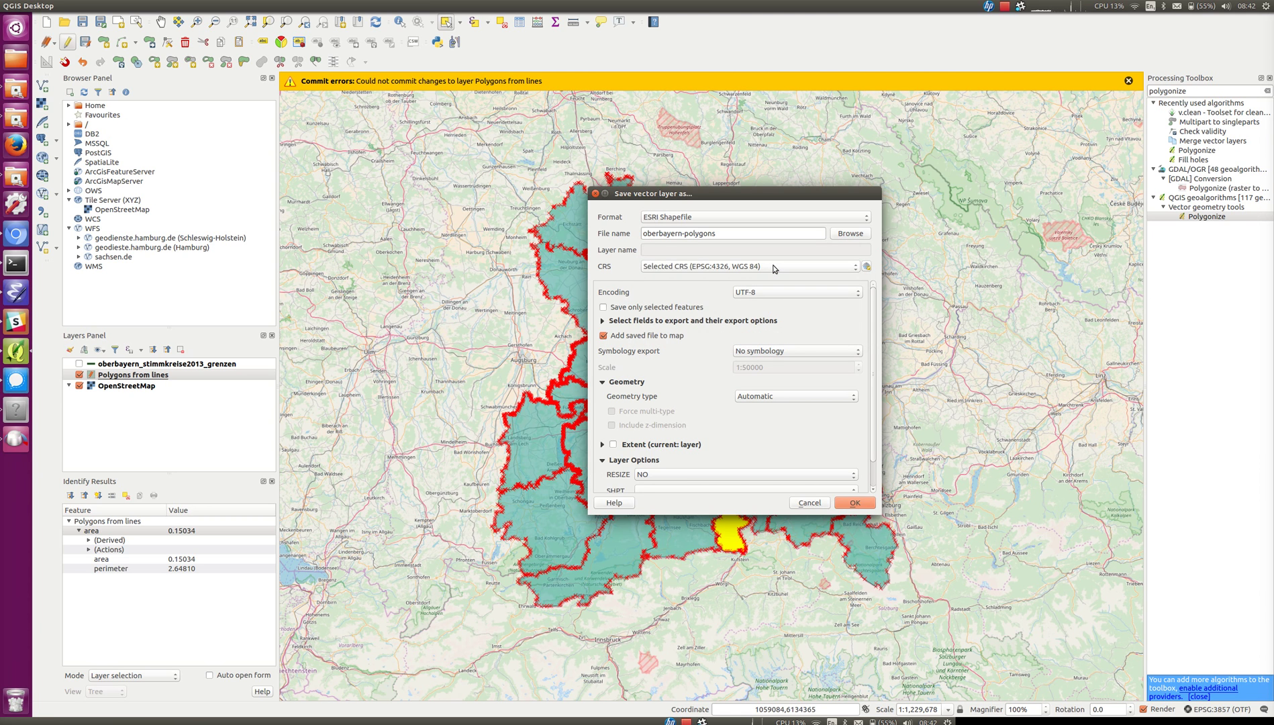
{"action": "left_click", "coordinate": [856, 503]}
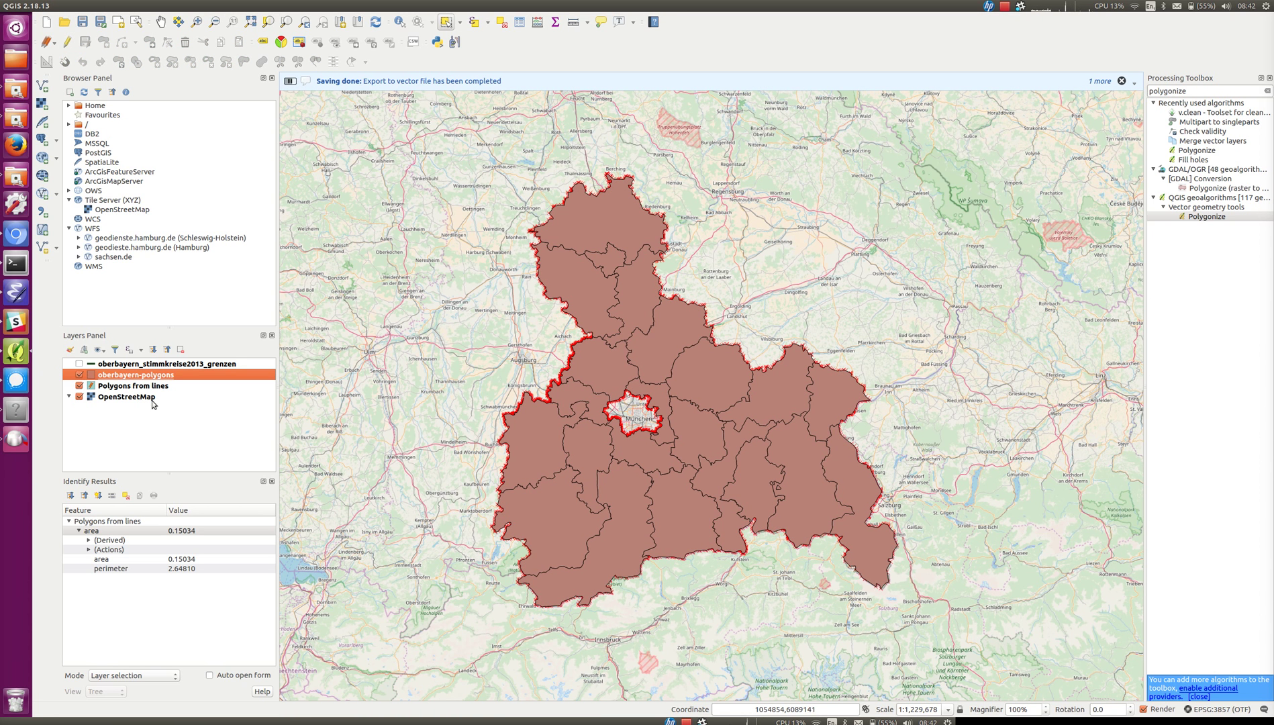
- Remove the Polygons from lines layer from the project, discarding its unsaved edits
{"action": "left_click", "coordinate": [80, 374]}
{"action": "left_click", "coordinate": [79, 375]}
{"action": "left_click", "coordinate": [96, 388]}
{"action": "right_click", "coordinate": [141, 387]}
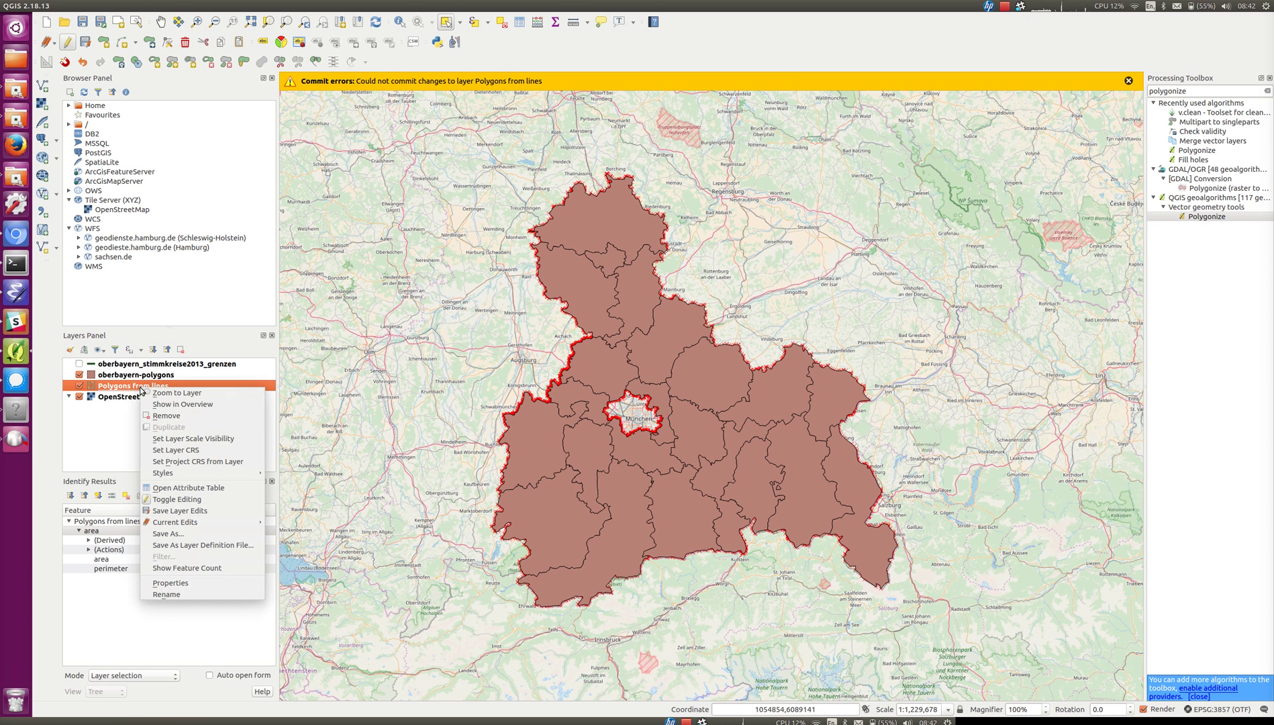
{"action": "left_click", "coordinate": [175, 417]}
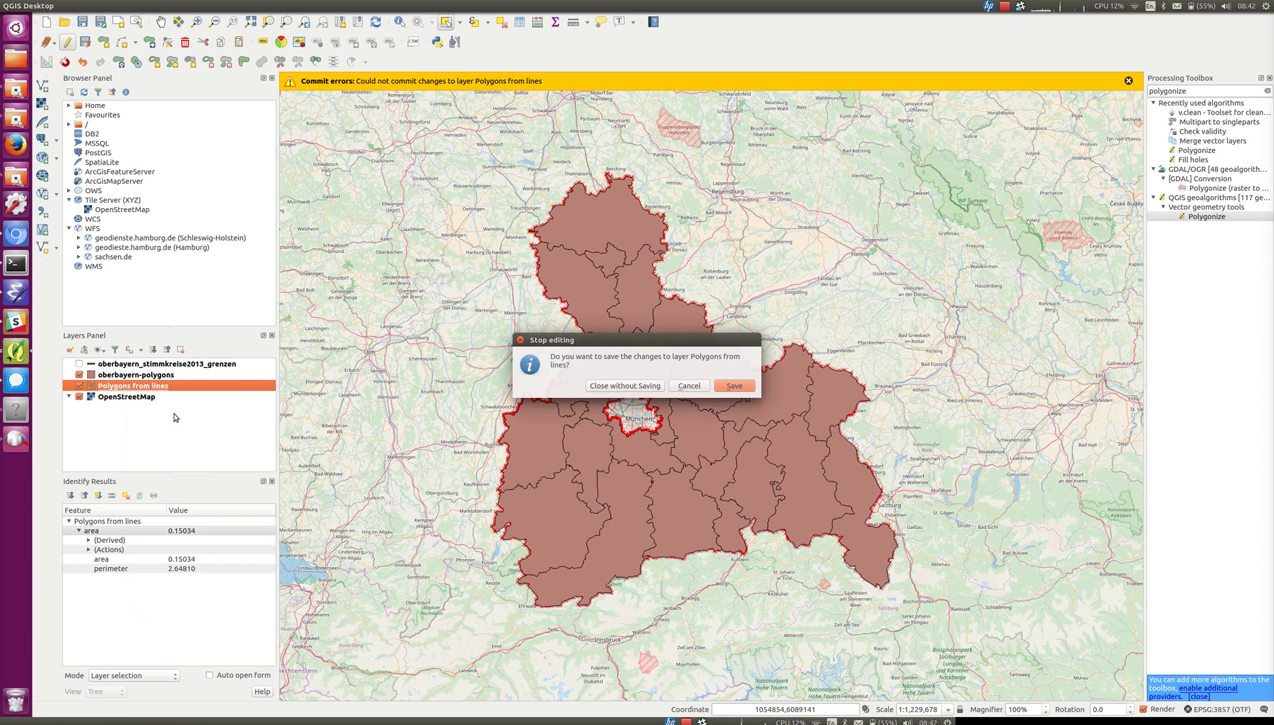
{"action": "left_click", "coordinate": [631, 387]}
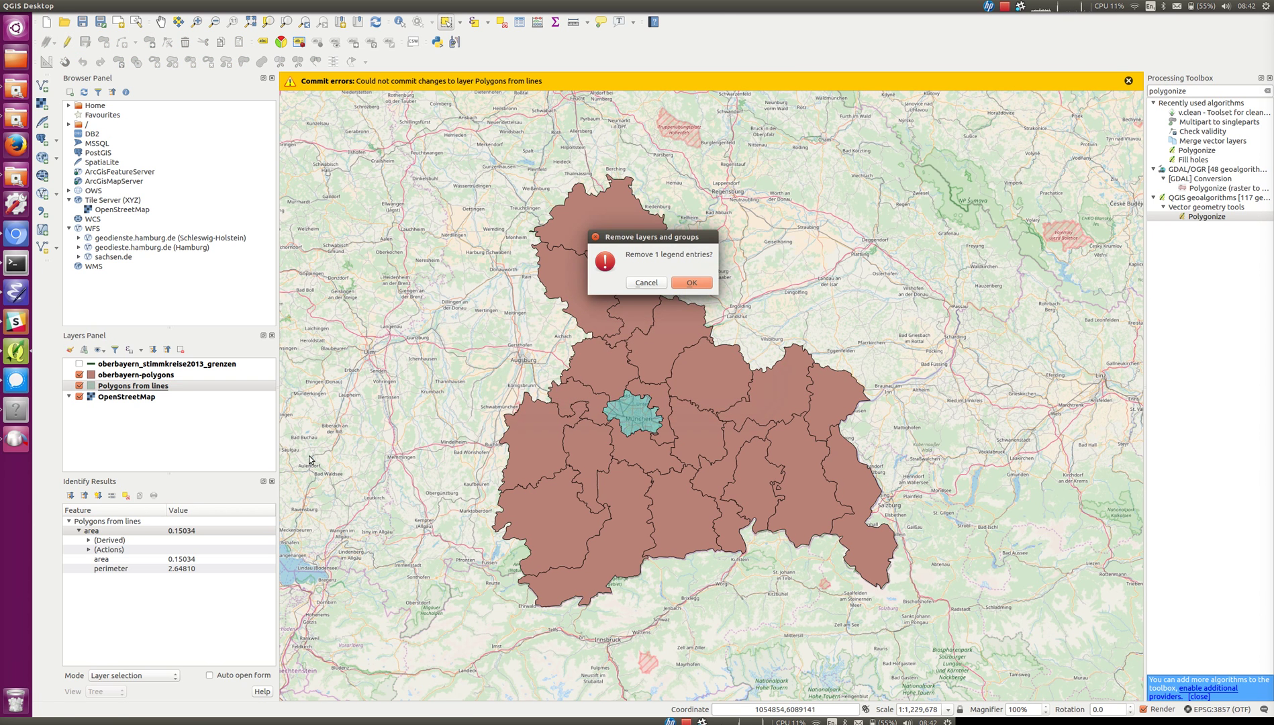
{"action": "left_click", "coordinate": [700, 282]}
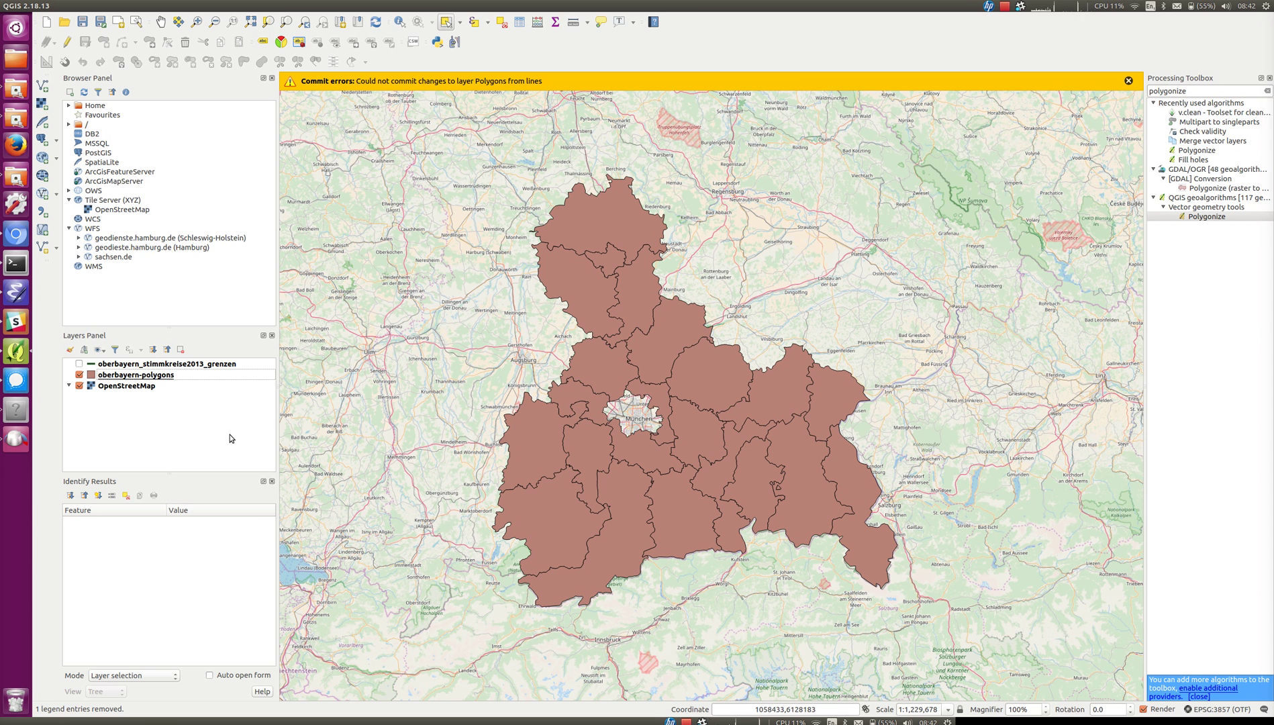
- Set the fill transparency of the oberbayern-polygons layer to 53% and dismiss the commit error message
{"action": "right_click", "coordinate": [129, 378]}
{"action": "left_click", "coordinate": [168, 547]}
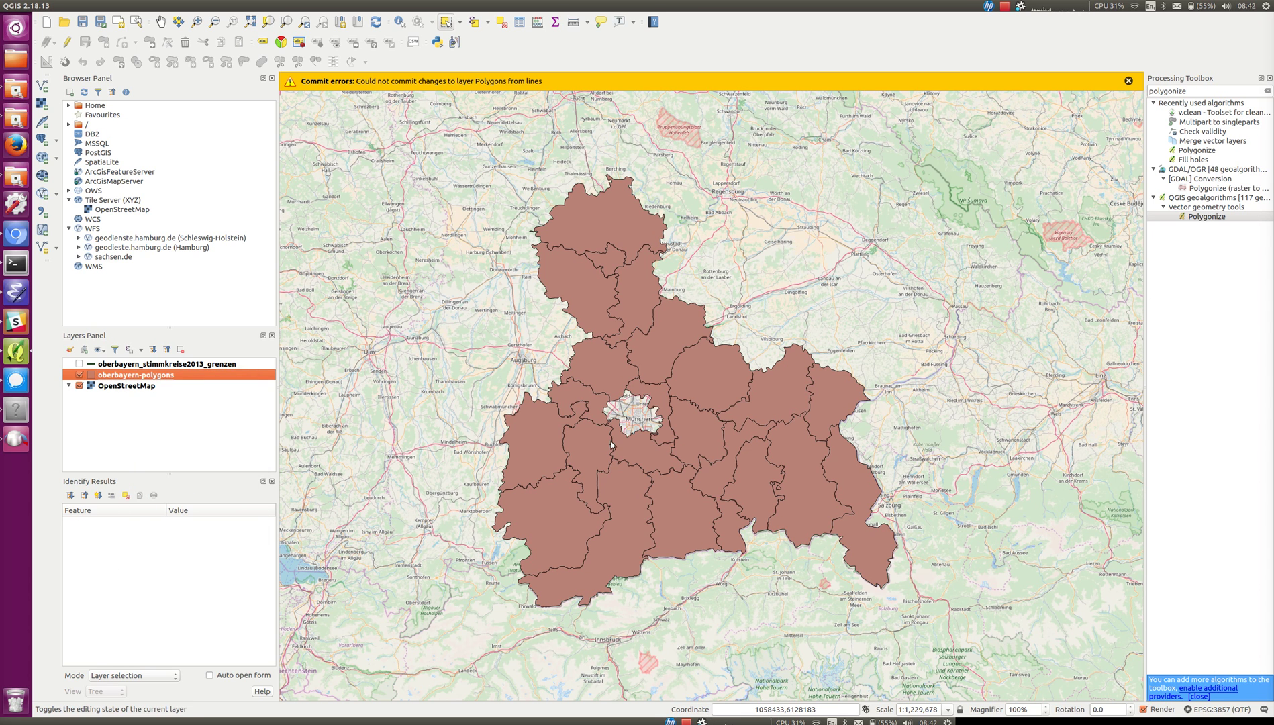
{"action": "left_click_drag", "start_coordinate": [669, 199], "coordinate": [350, 128]}
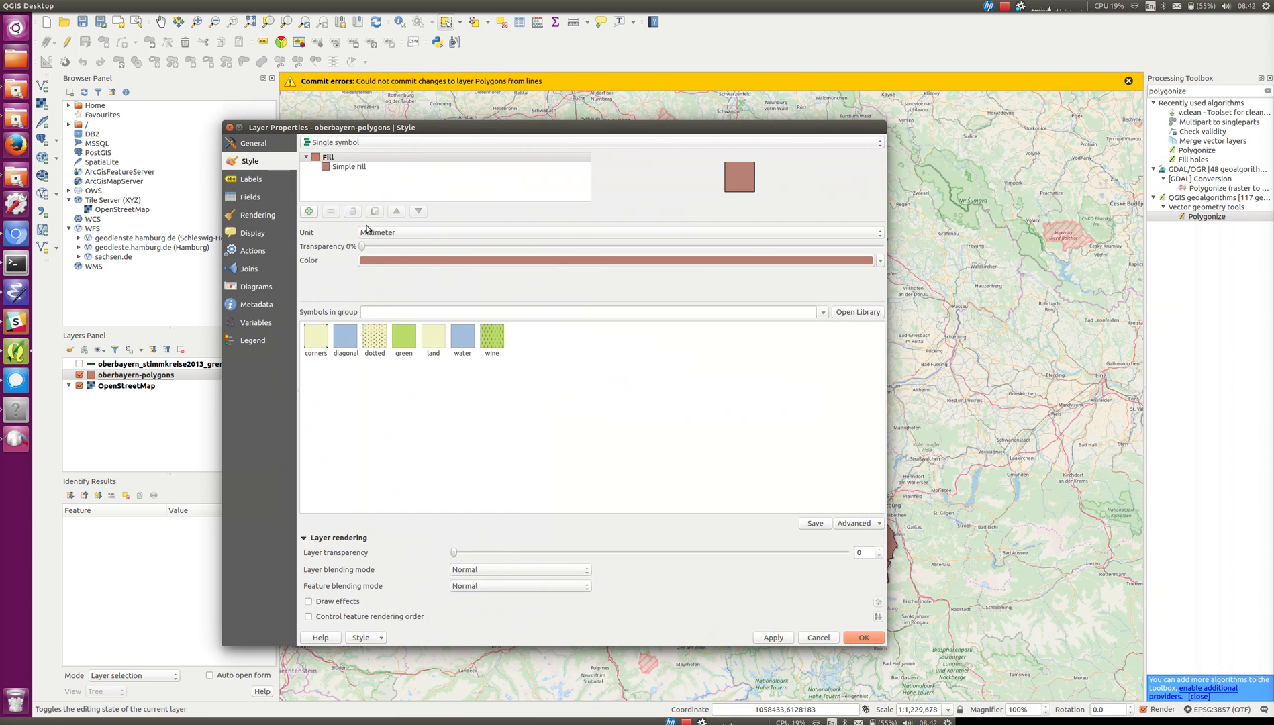
{"action": "left_click_drag", "start_coordinate": [362, 247], "coordinate": [608, 255]}
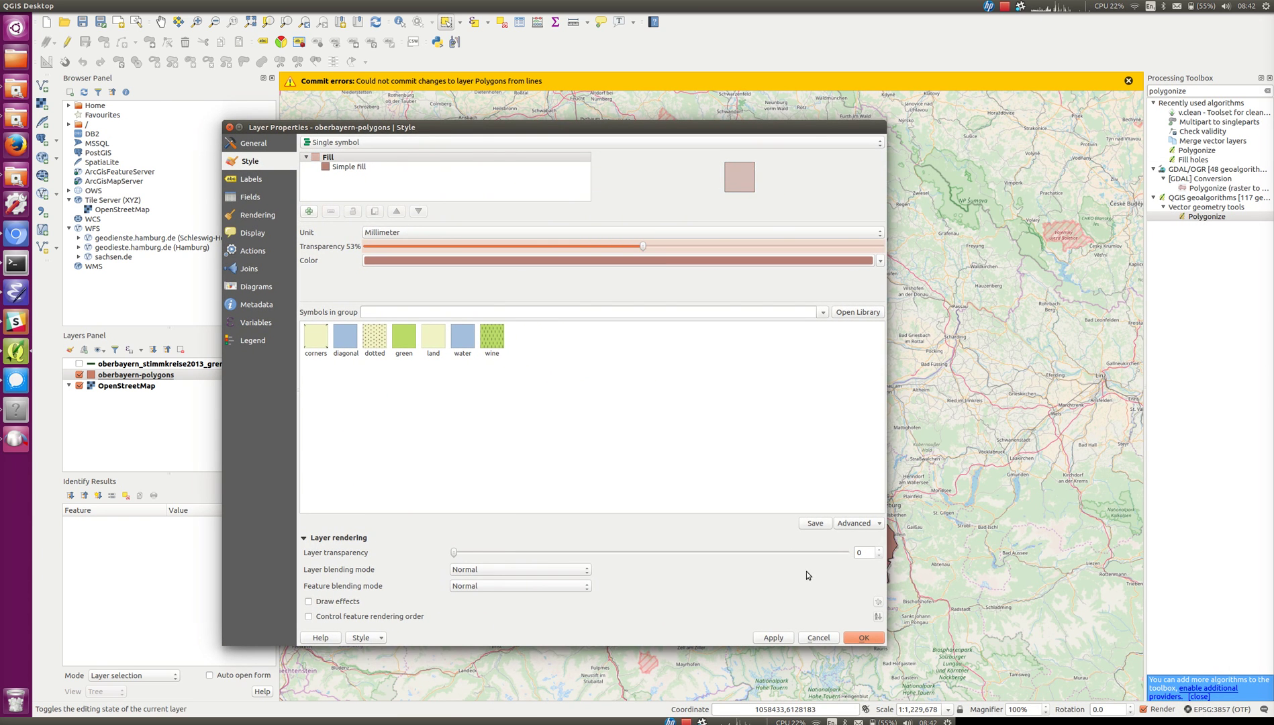
{"action": "left_click", "coordinate": [858, 634]}
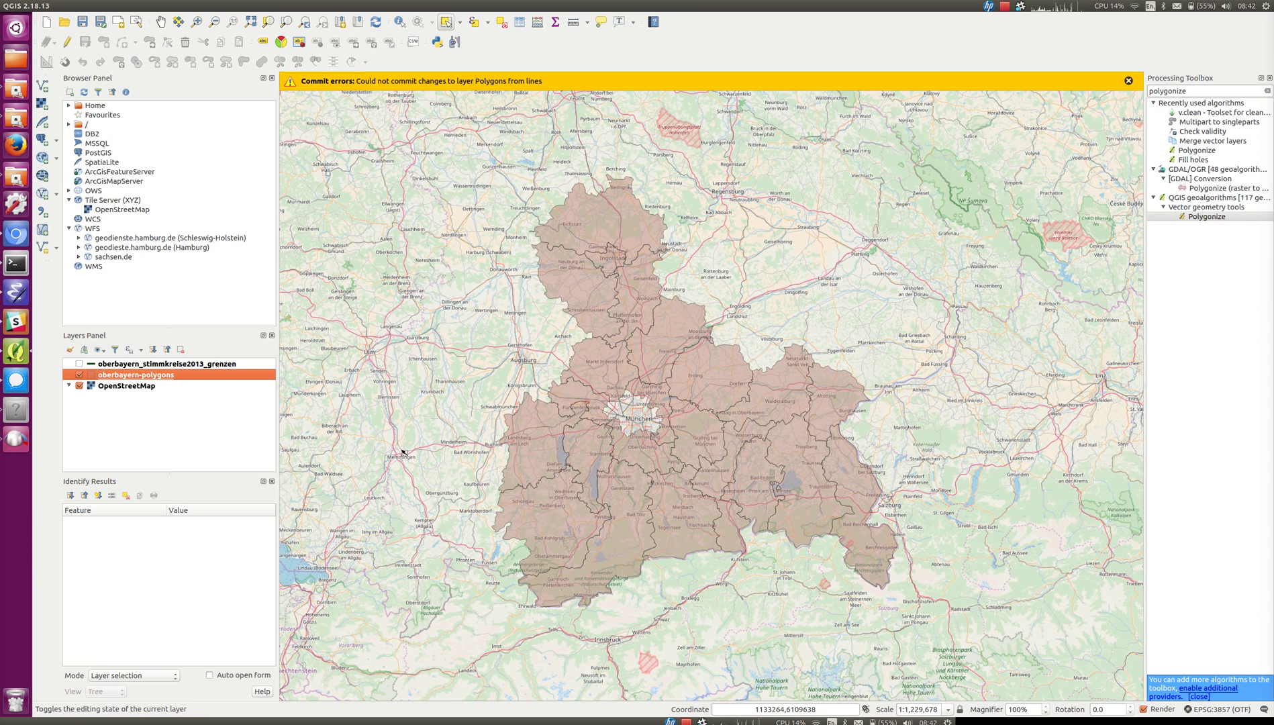
{"action": "left_click", "coordinate": [1129, 81]}
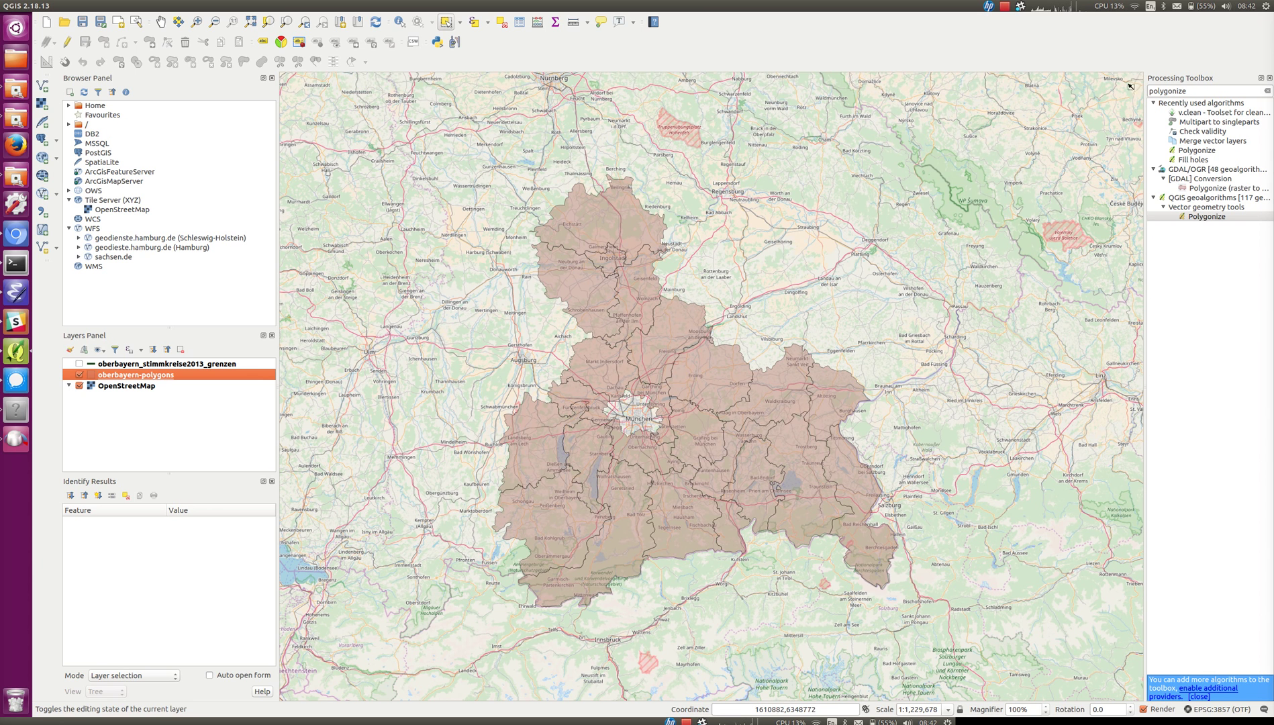
{"action": "left_click", "coordinate": [1007, 9]}
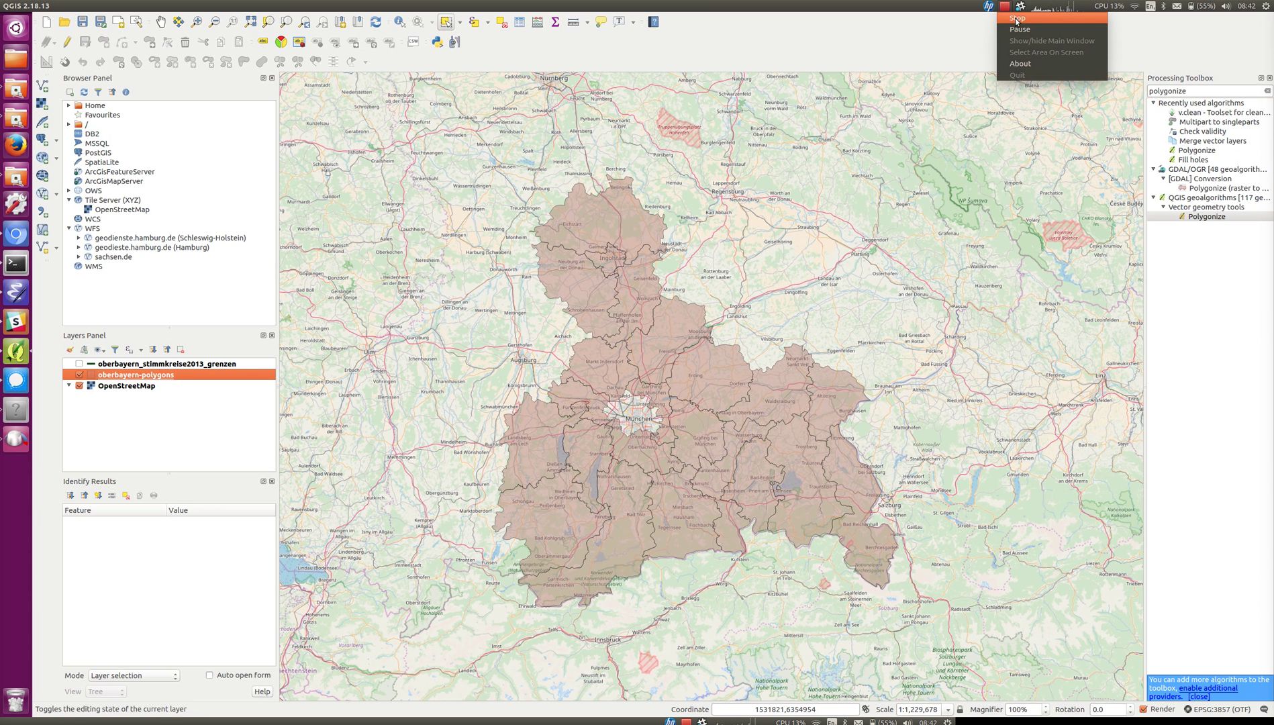